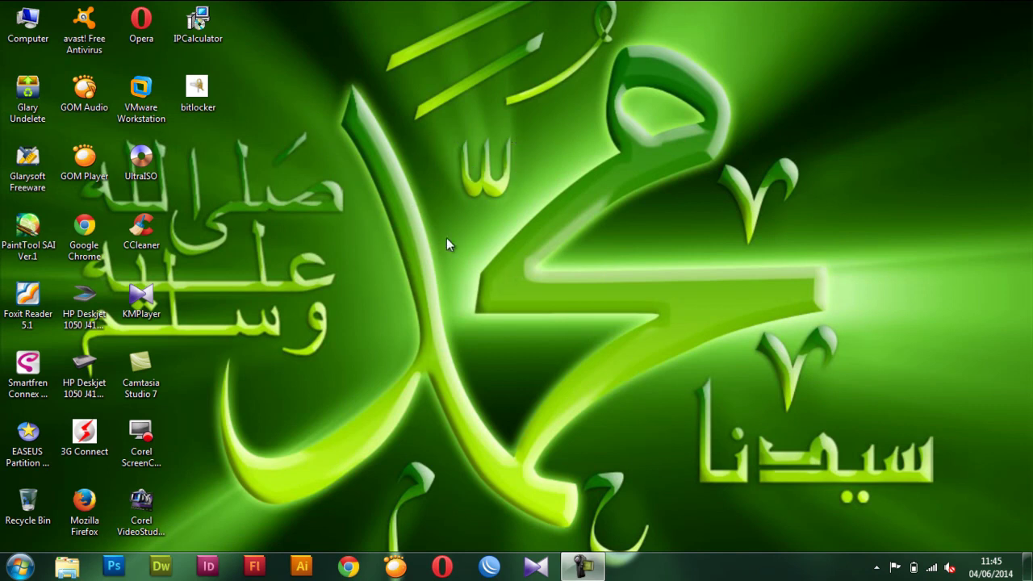
Launch VMware Workstation 9 from its desktop icon so it opens on the Home tab.
click(143, 97)
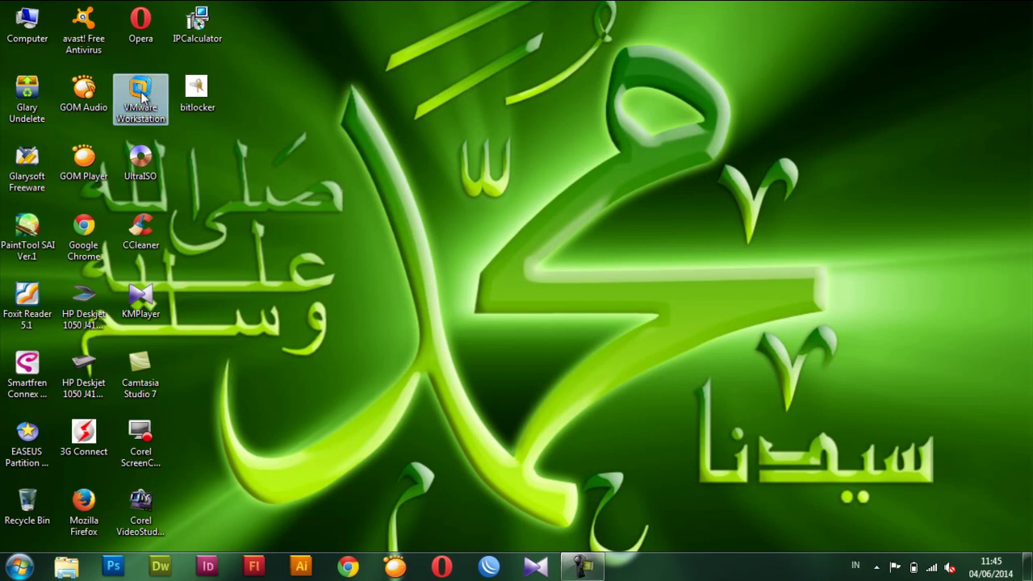
double_click(142, 95)
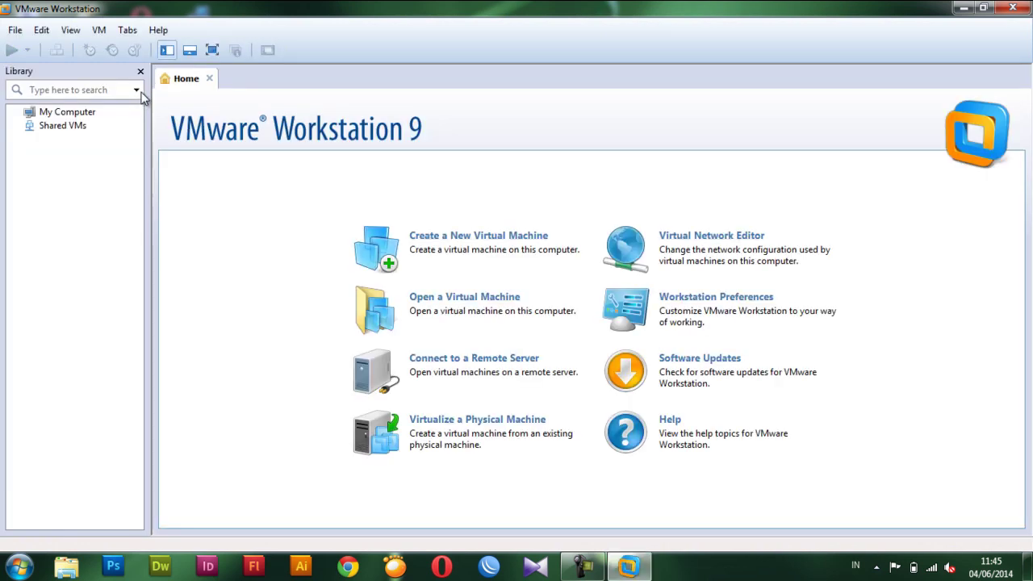
Start a Typical new virtual machine, installing the OS later, with guest type Other.
click(476, 247)
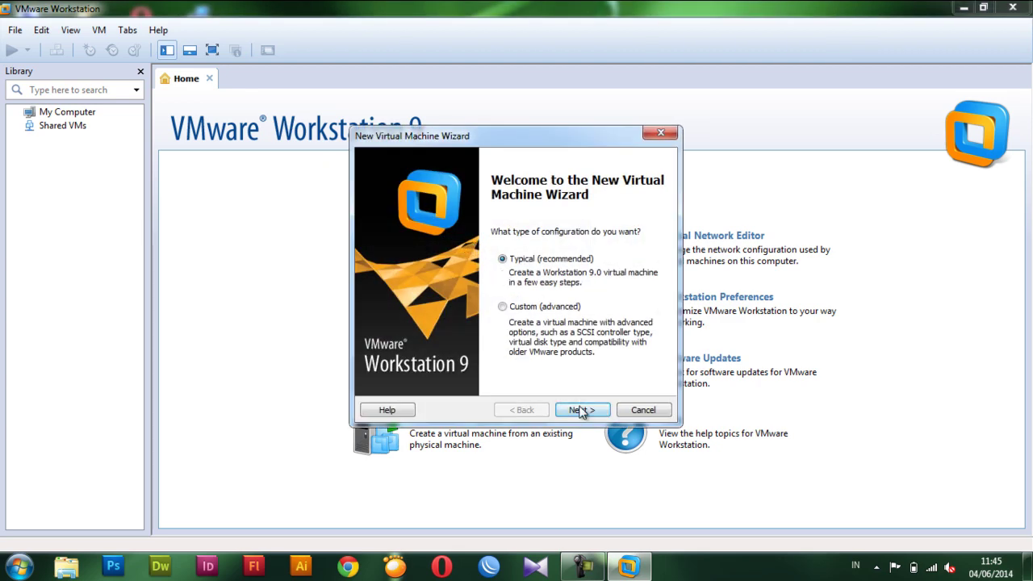
click(581, 410)
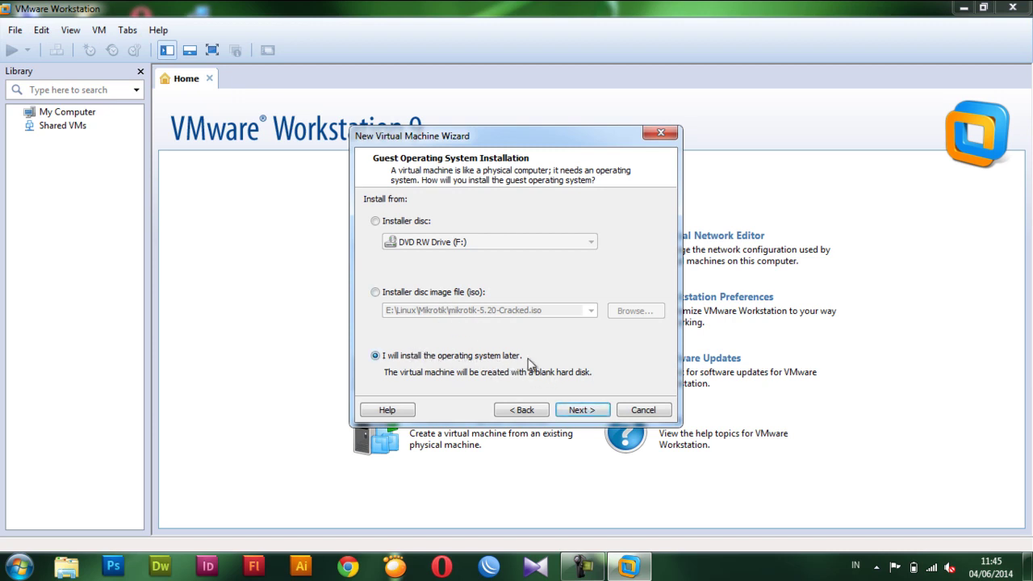
click(582, 412)
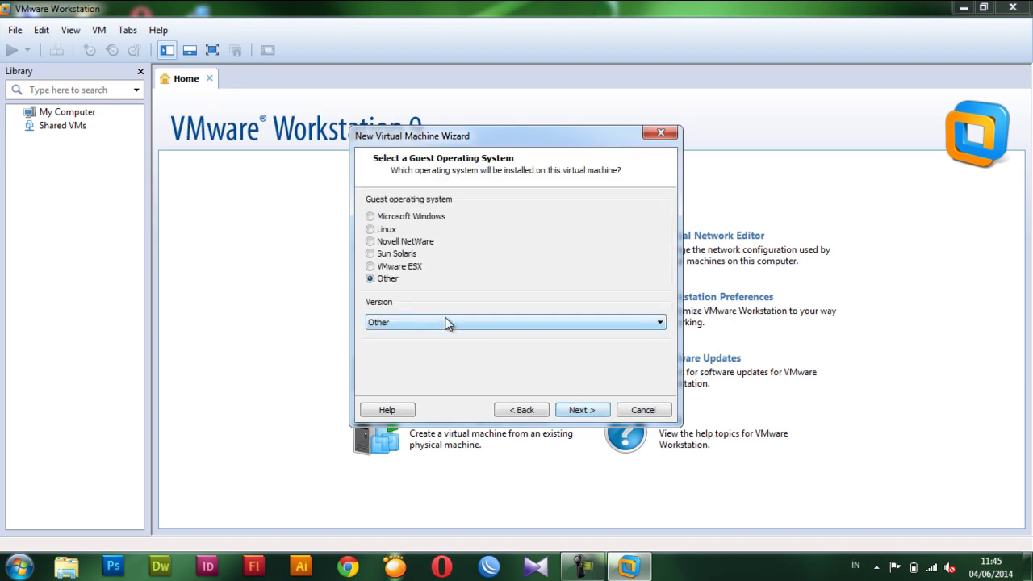
click(575, 409)
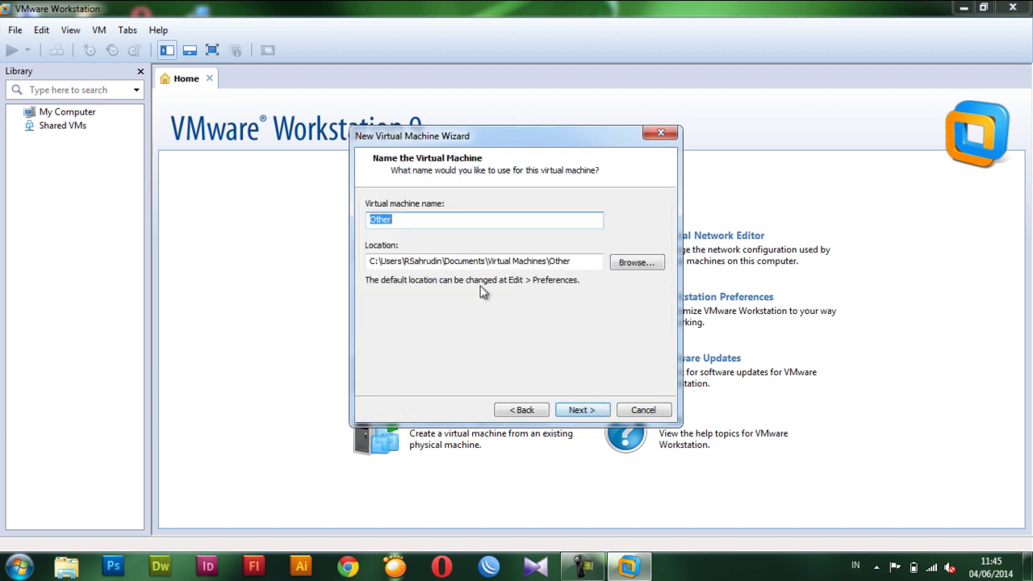
Name the machine Router Mikrotik and give it a 5 GB single-file virtual disk.
text(R)
key(BackSpace)
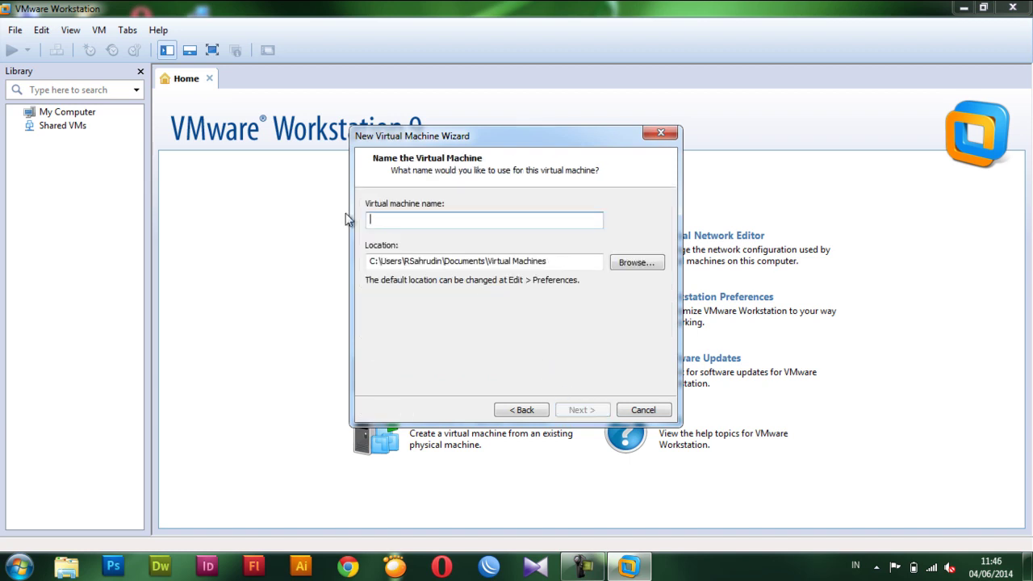
text(Router Mikrotik)
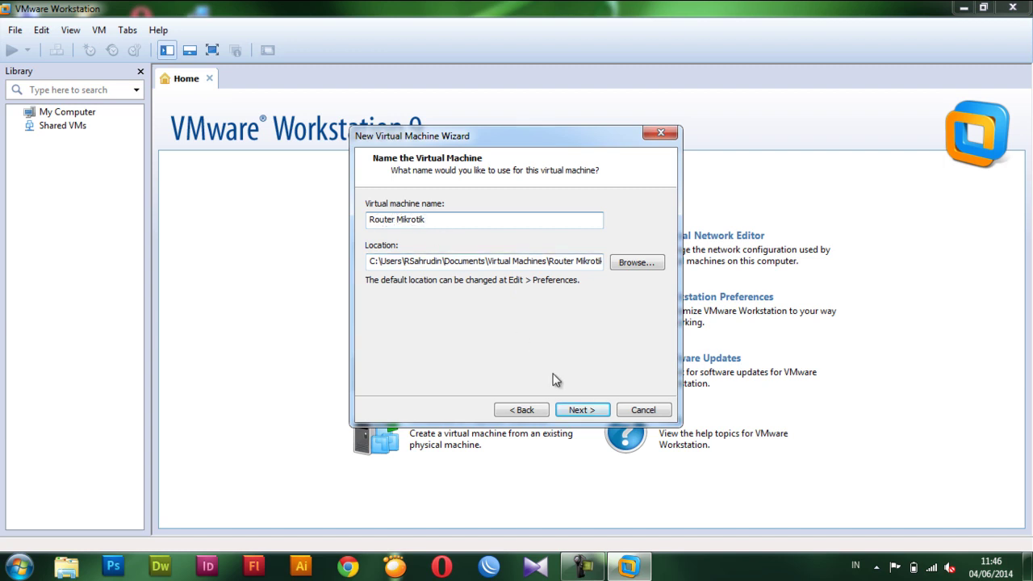
click(582, 410)
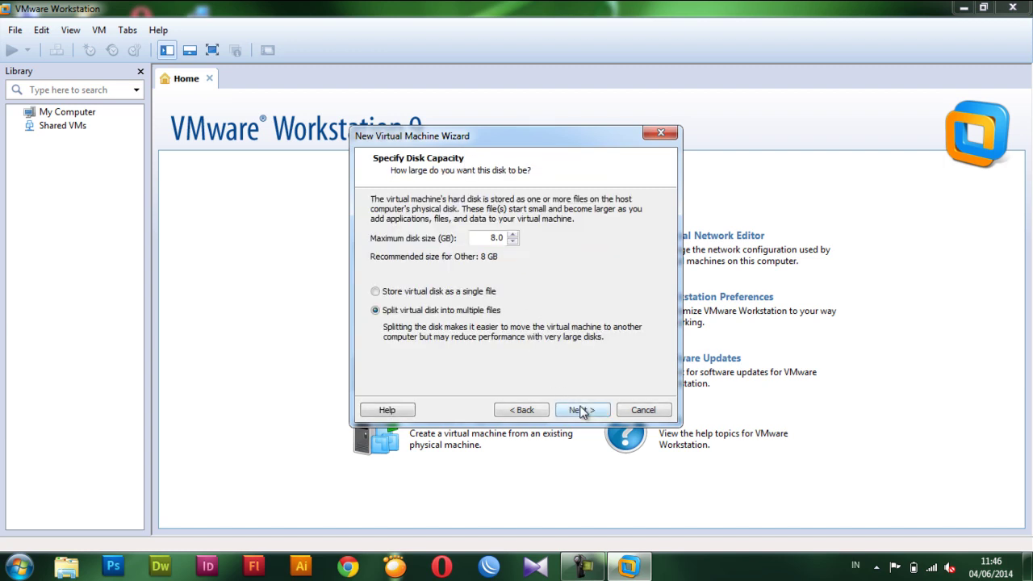
double_click(480, 239)
click(423, 290)
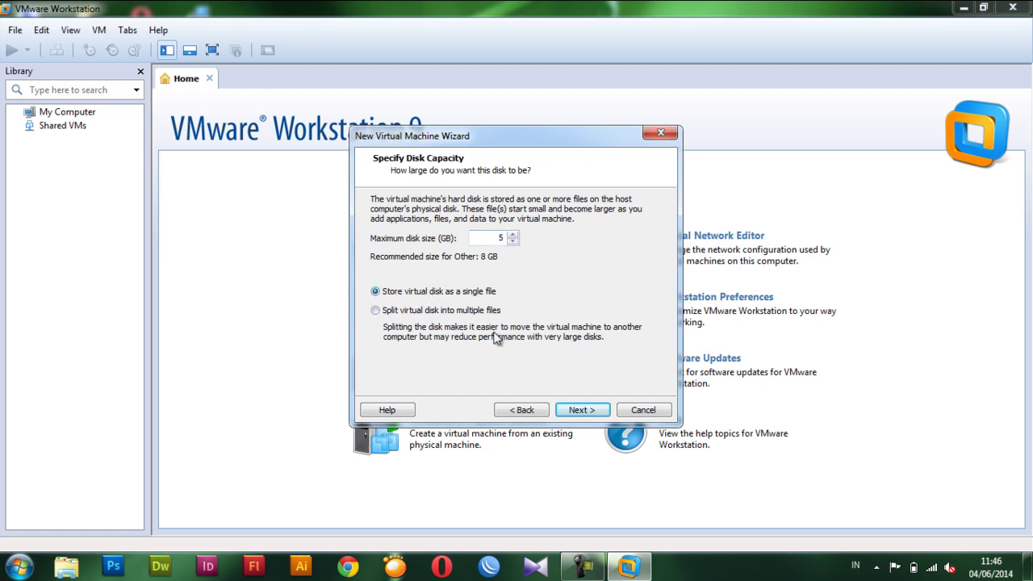
click(584, 410)
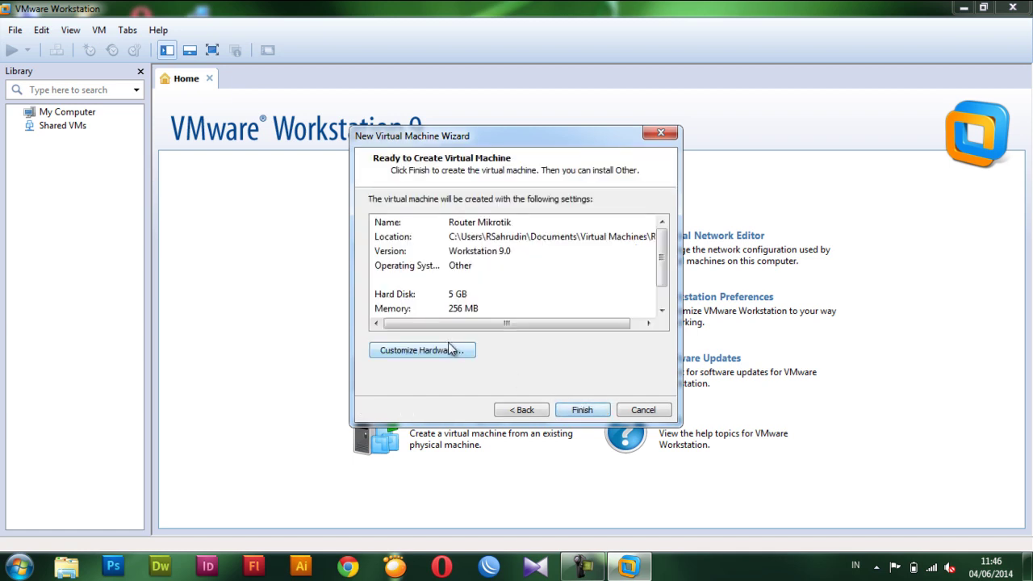
Point the VM's CD/DVD drive at the mikrotik-5.20-Cracked ISO image file.
click(425, 352)
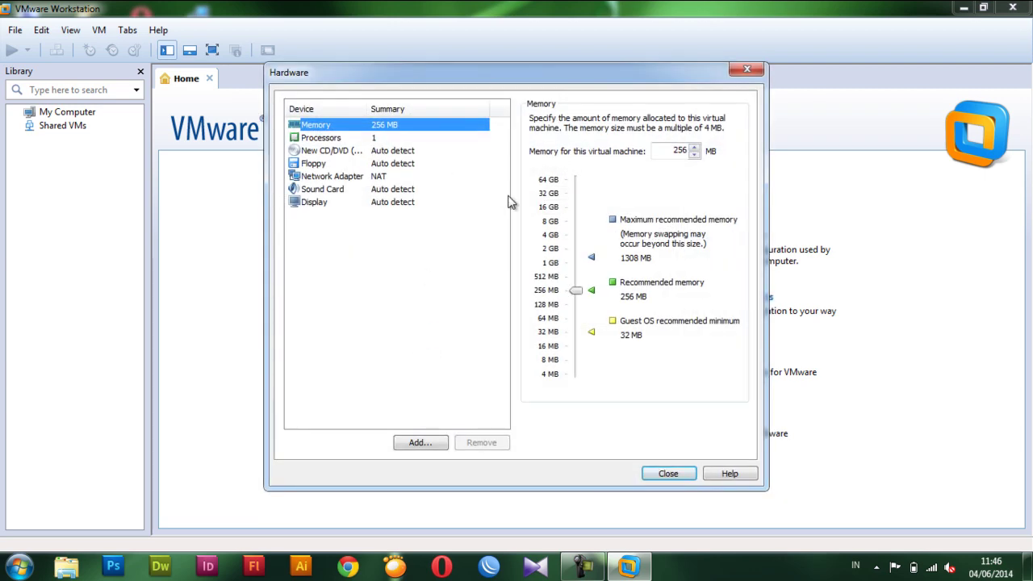
click(392, 139)
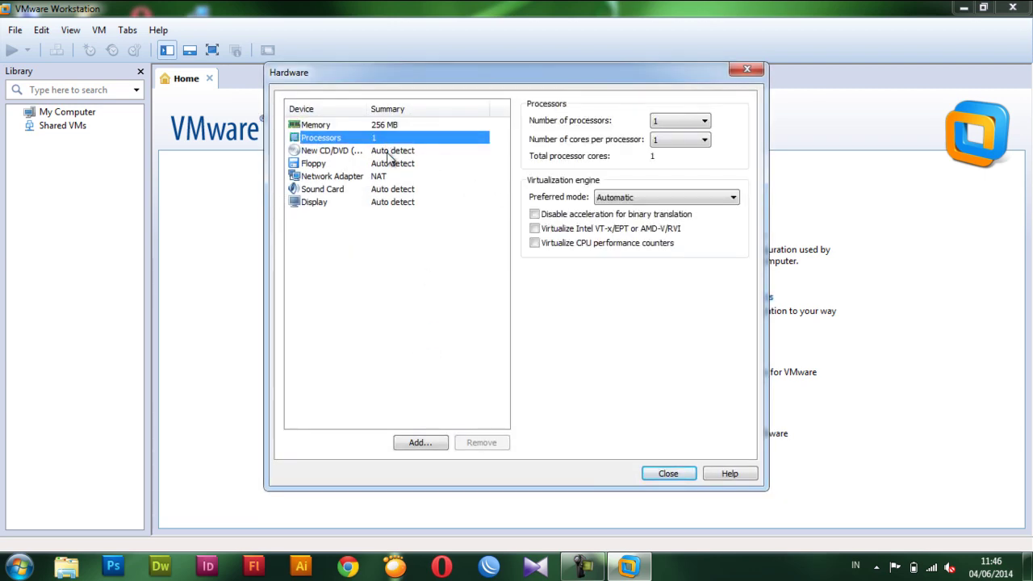
click(390, 154)
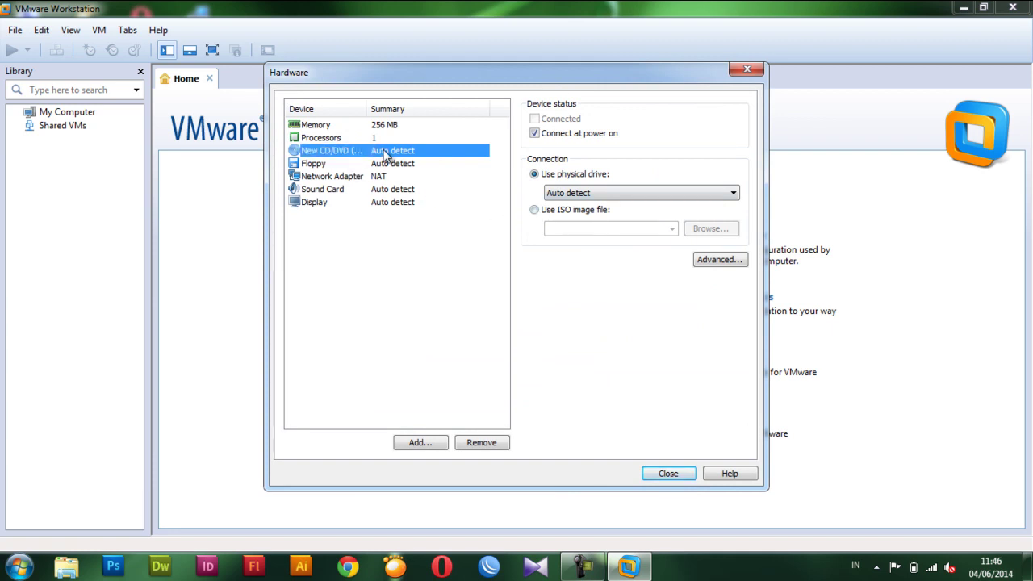
click(534, 211)
click(710, 230)
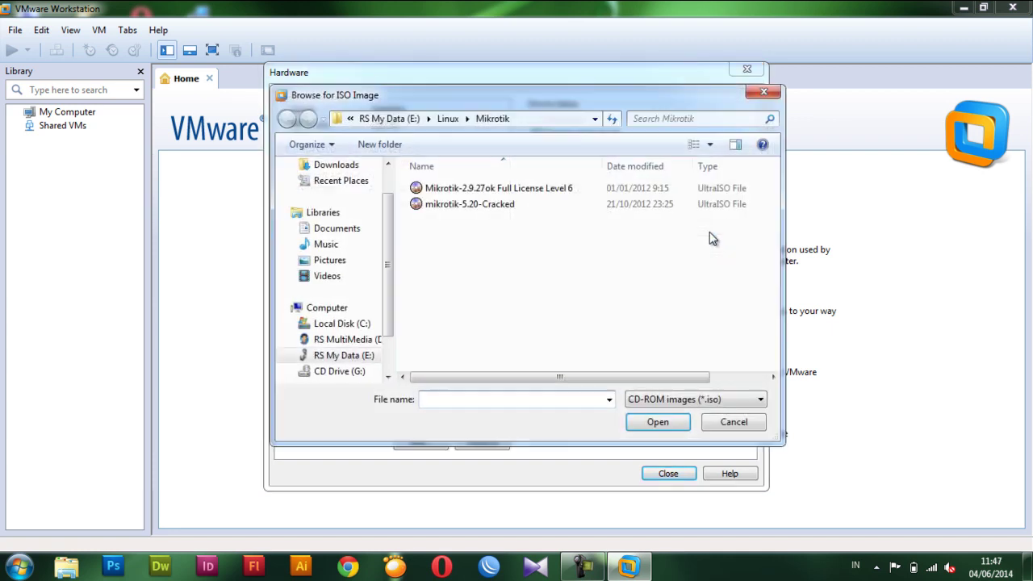
double_click(478, 205)
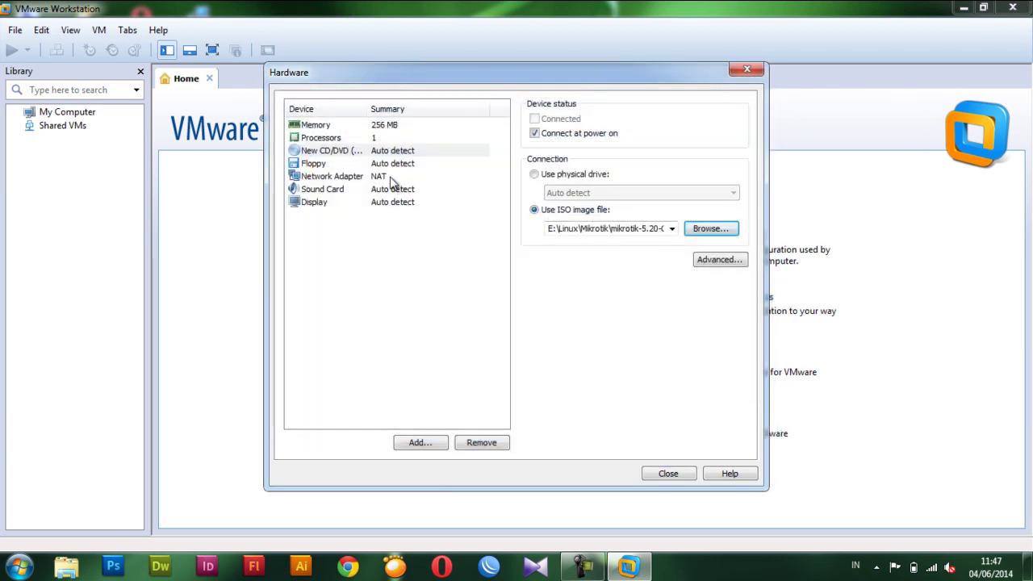
Remove the floppy drive from the VM's hardware.
click(388, 166)
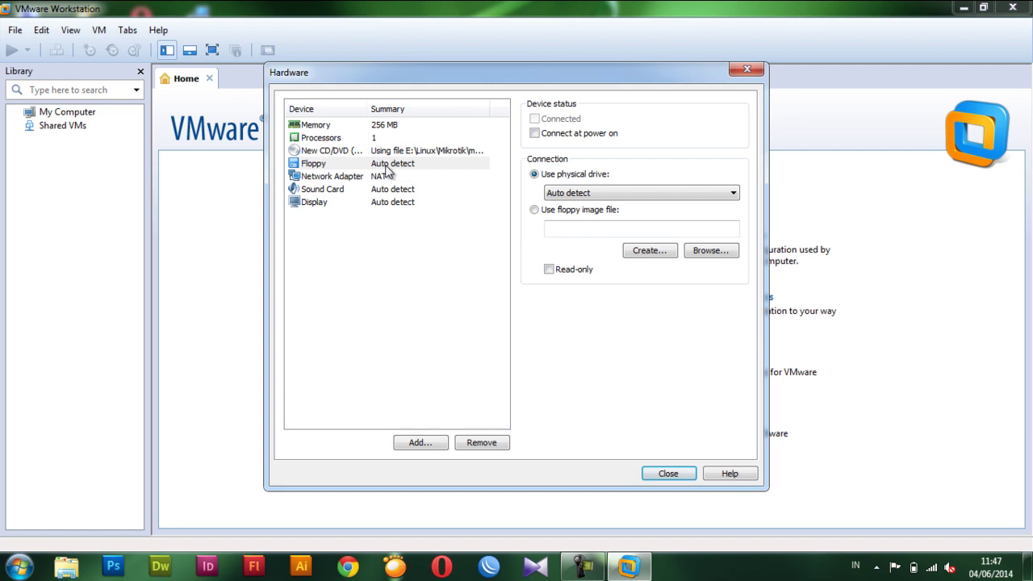
click(477, 442)
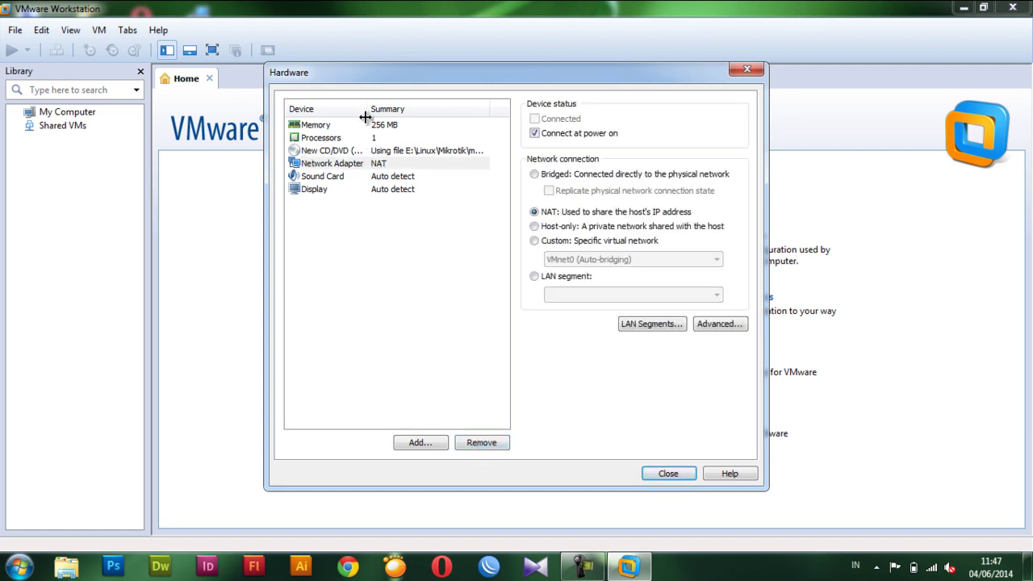
drag(365, 117, 396, 117)
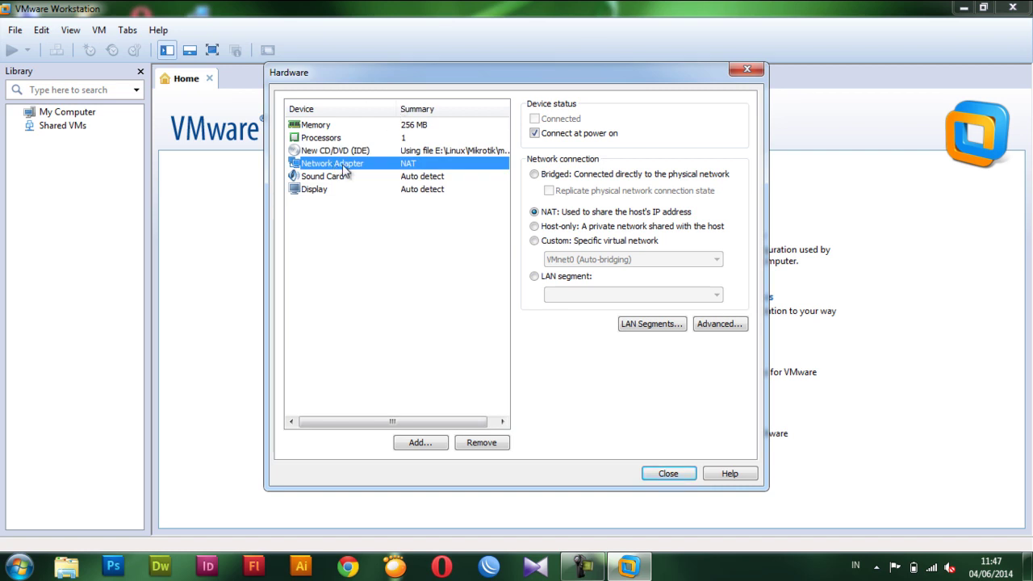
Add Network Adapter 2 and Network Adapter 3, both using NAT.
click(421, 444)
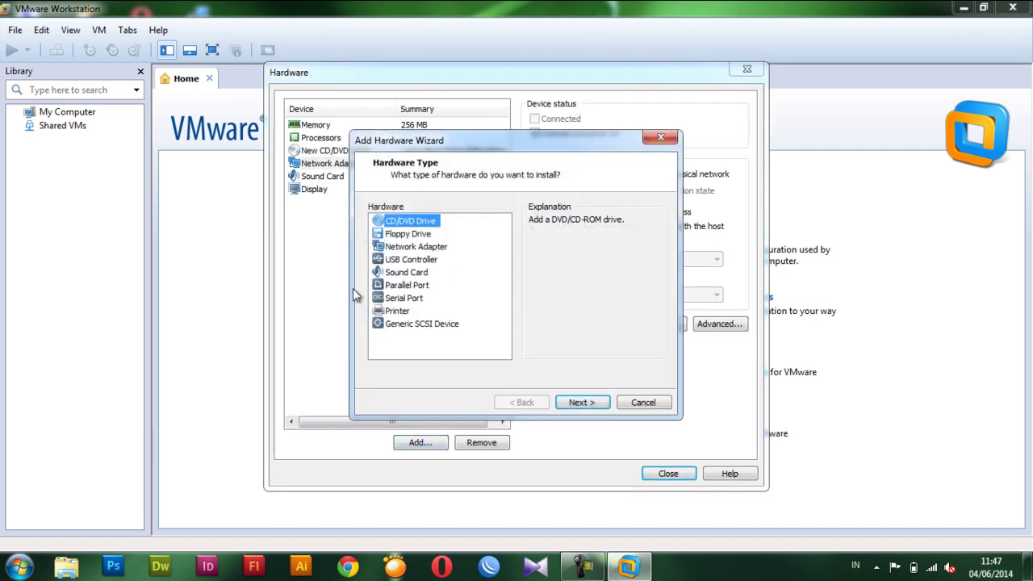
click(413, 247)
click(585, 403)
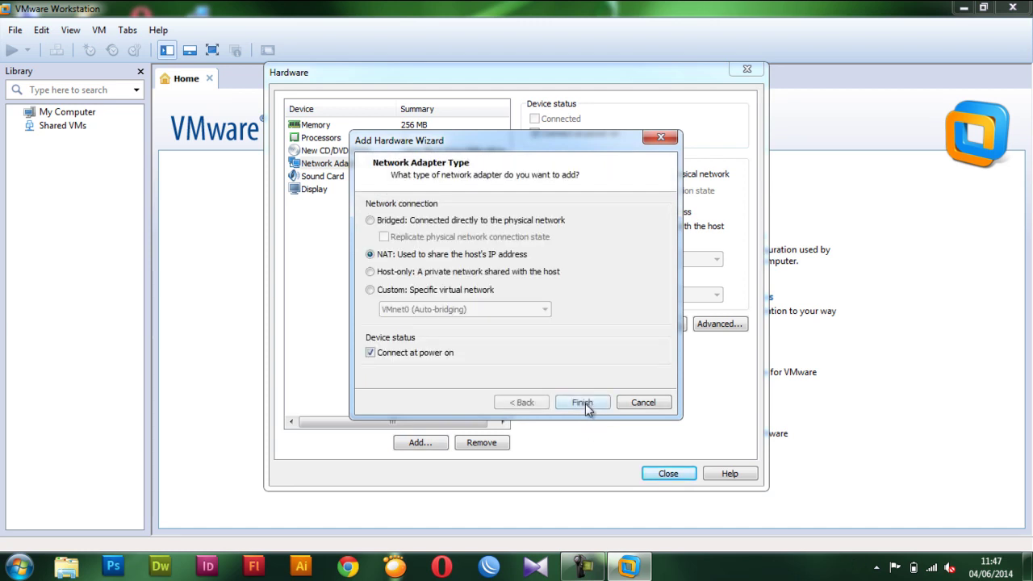
click(582, 402)
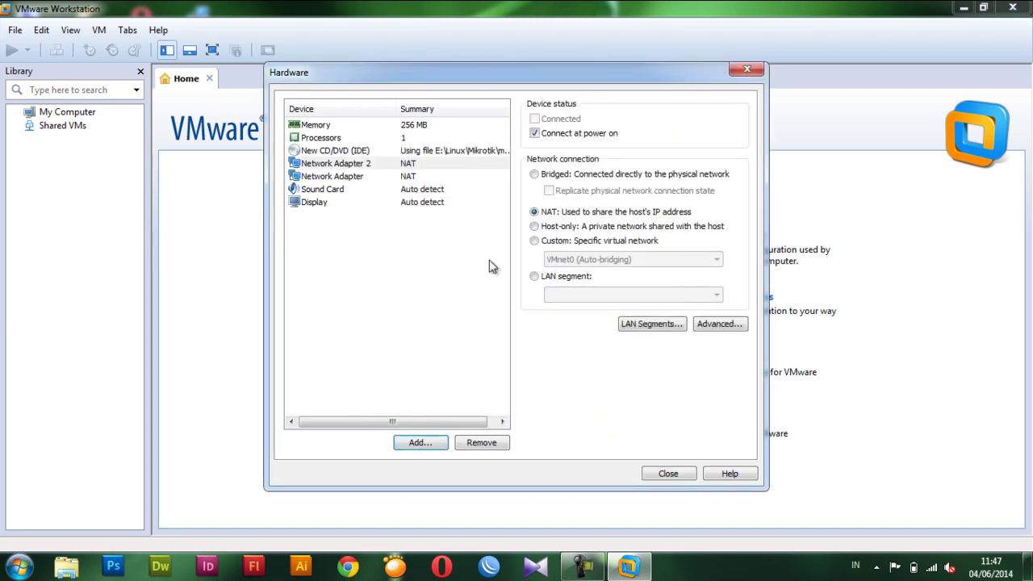
click(388, 177)
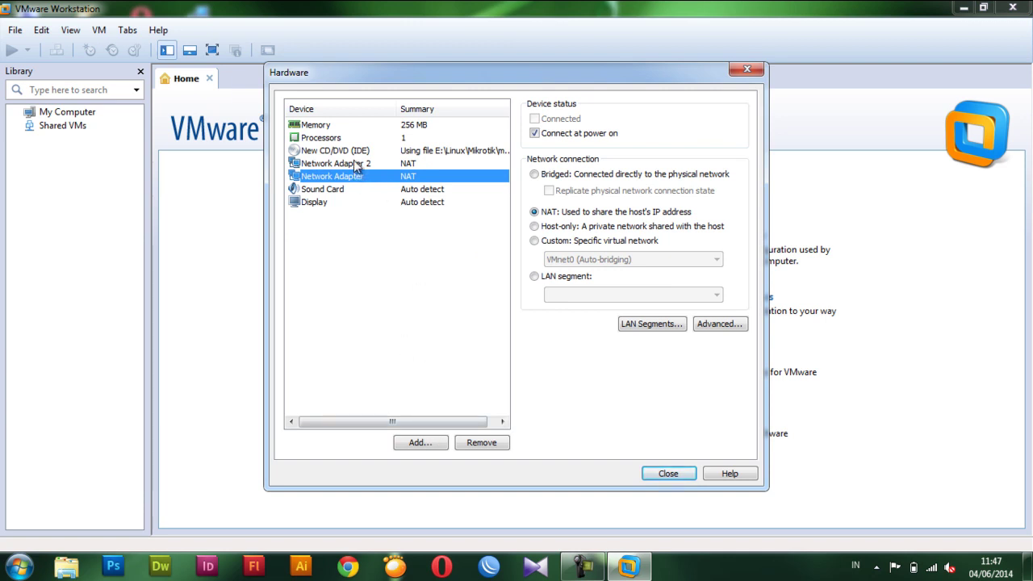
click(418, 443)
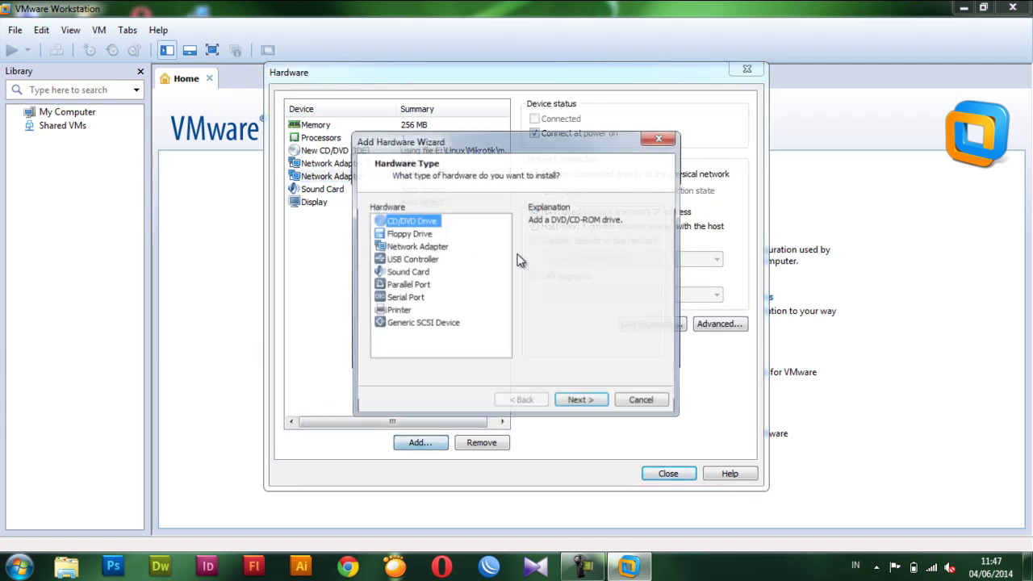
click(440, 248)
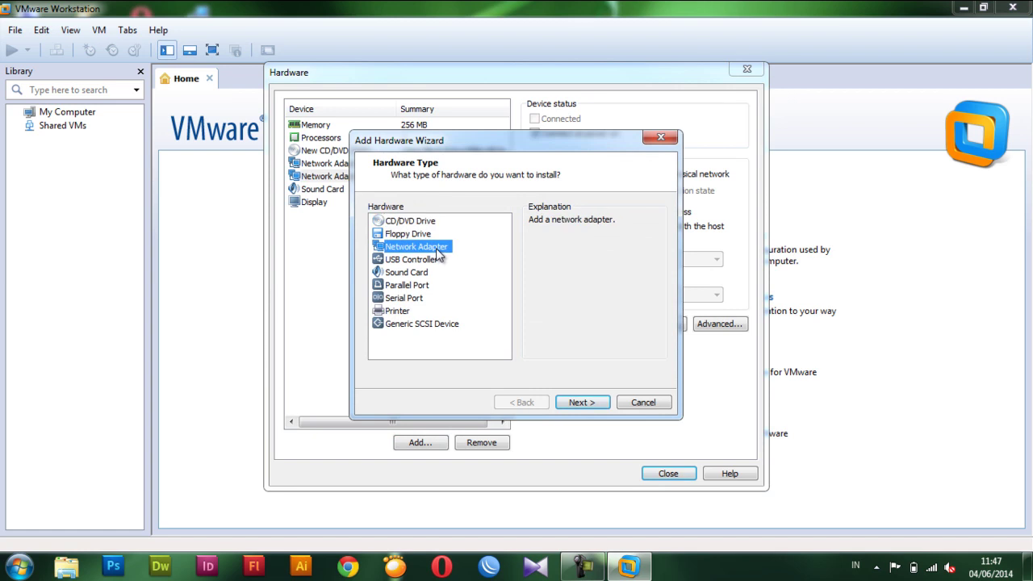
click(583, 405)
click(582, 404)
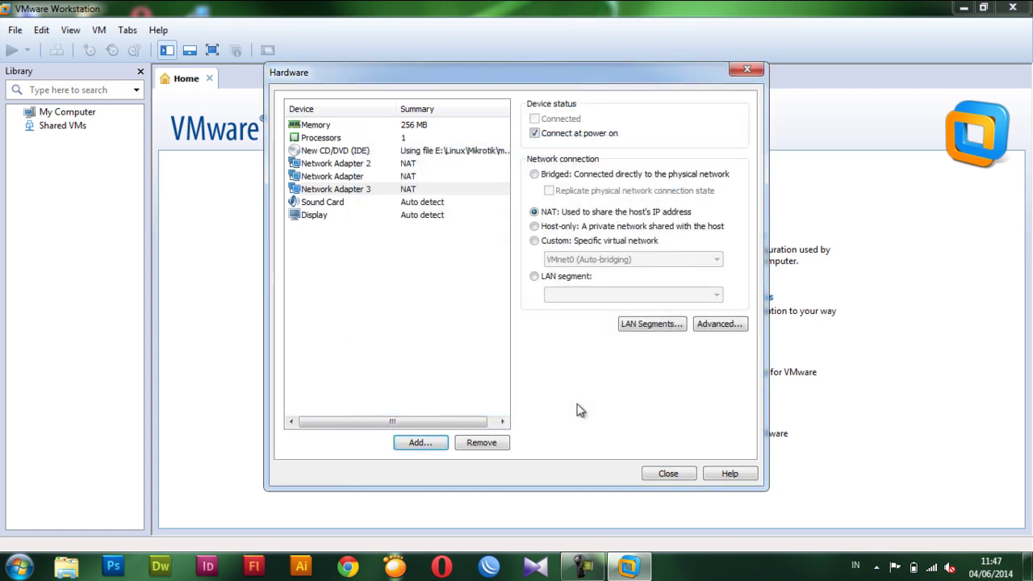
Set the first network adapter to Bridged, replicating the physical connection state.
click(404, 177)
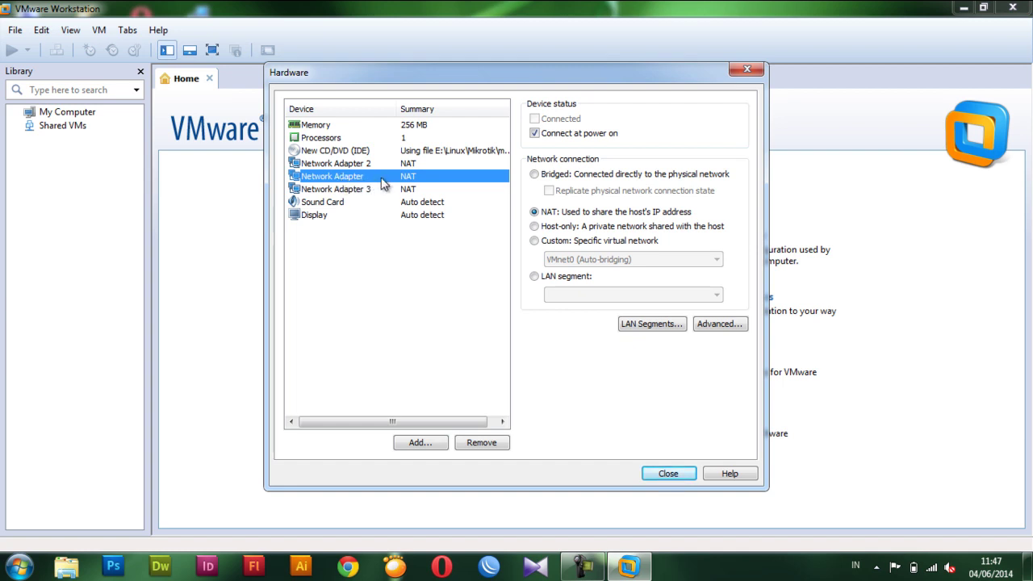
click(557, 174)
click(567, 191)
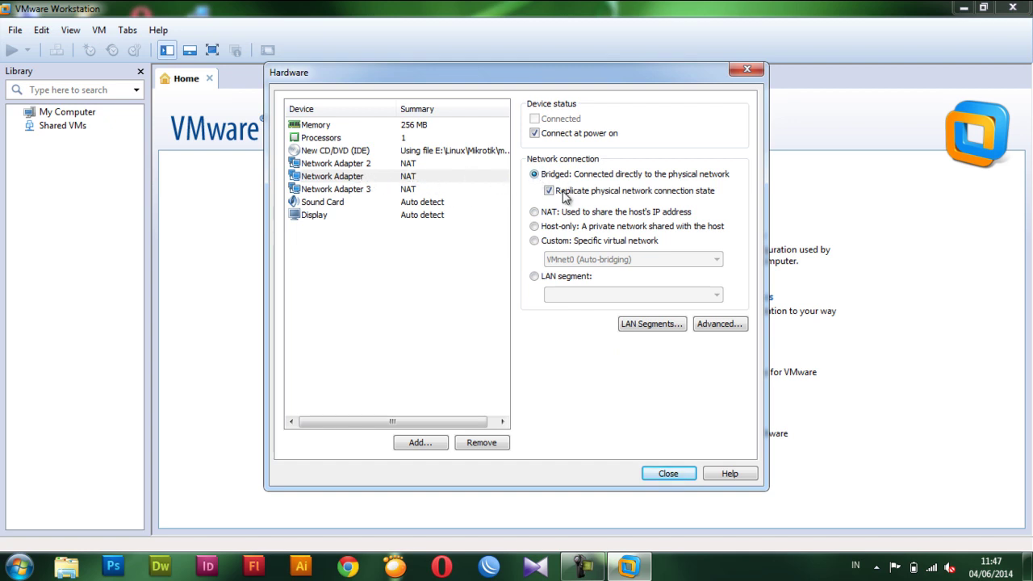
Put Network Adapter 2 on the Client LAN segment.
click(372, 168)
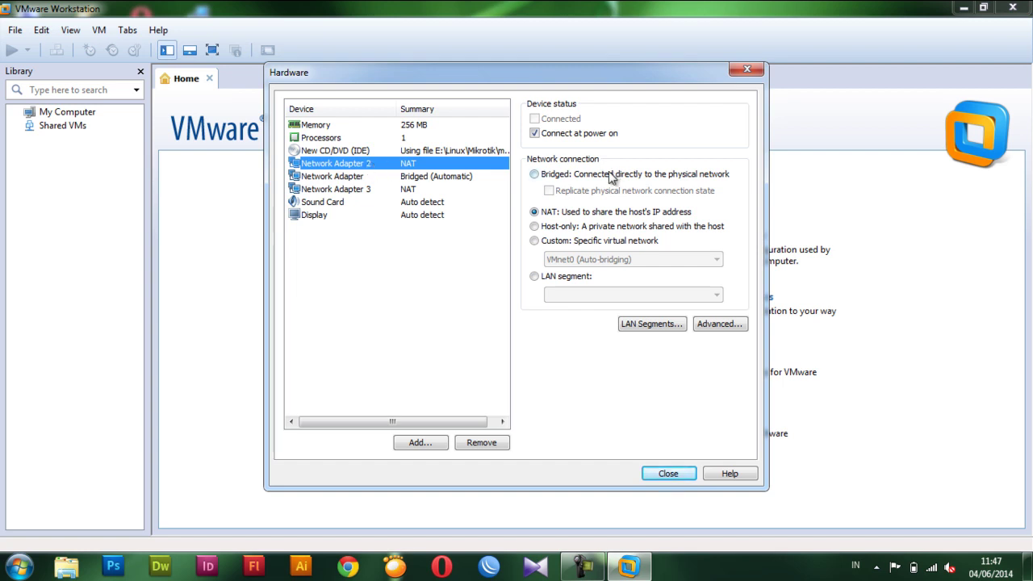
click(535, 276)
click(569, 296)
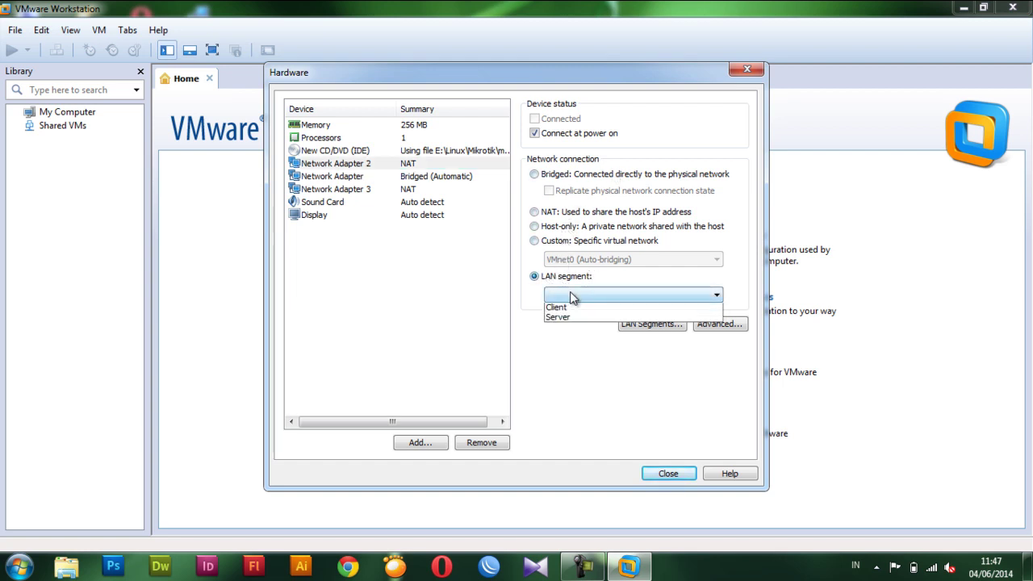
click(570, 306)
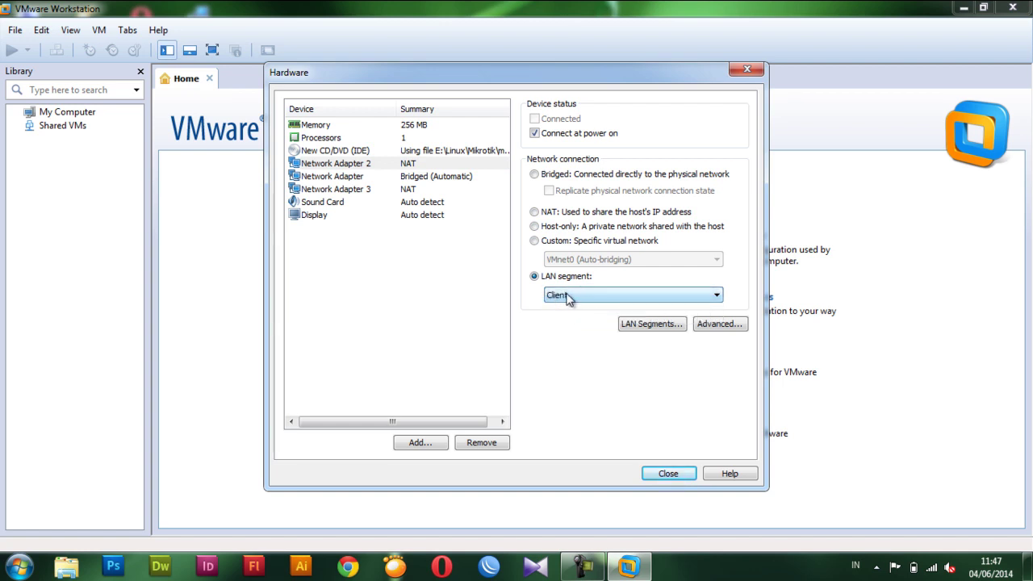
Switch Network Adapter 3 to Host-only and close the hardware settings.
click(414, 181)
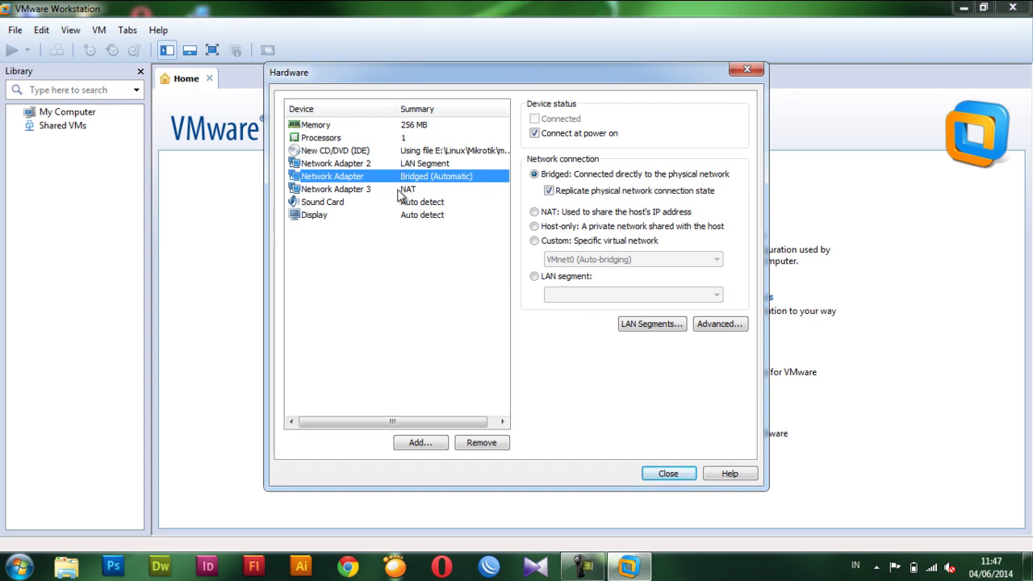
click(398, 191)
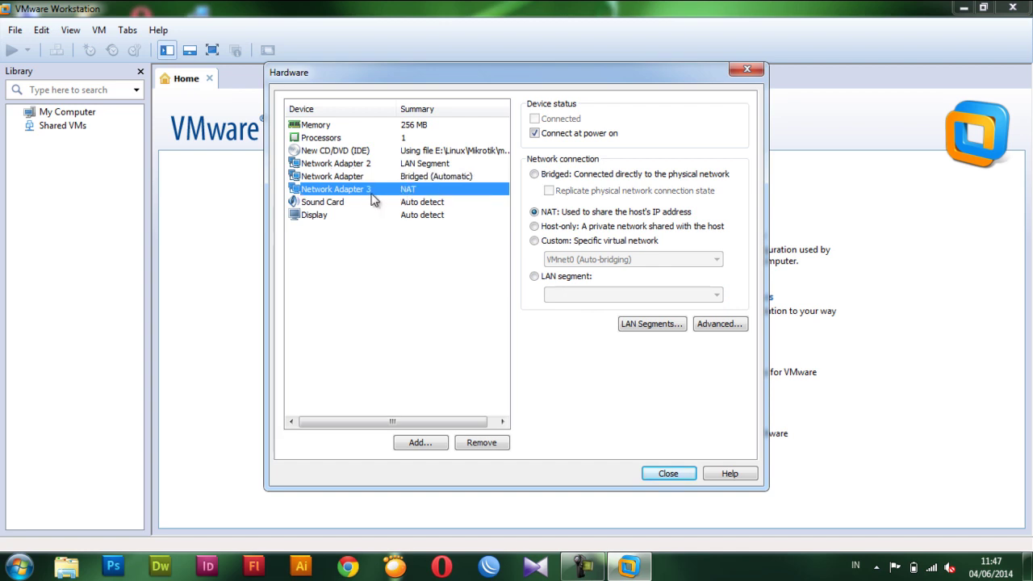
click(556, 228)
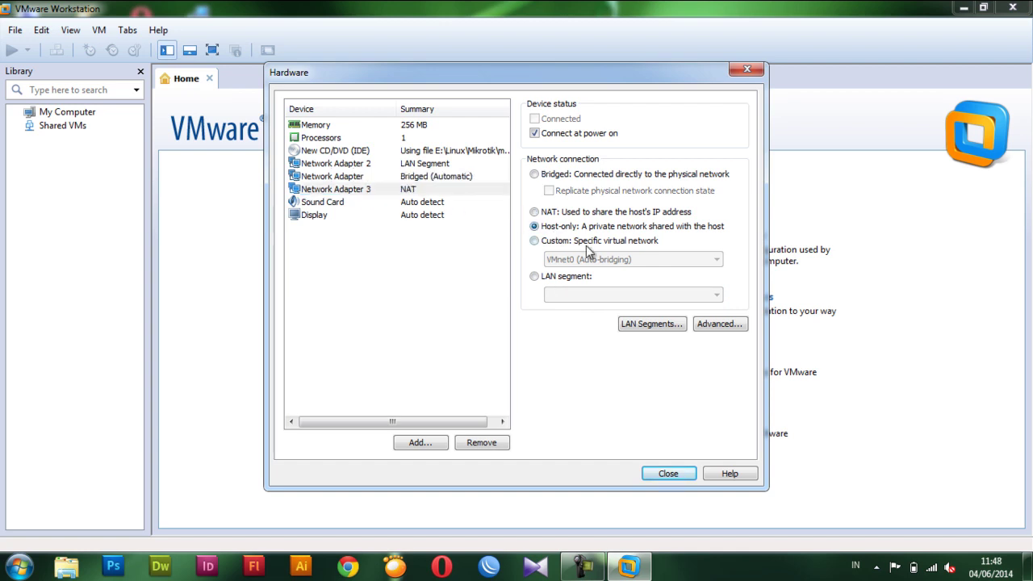
click(668, 473)
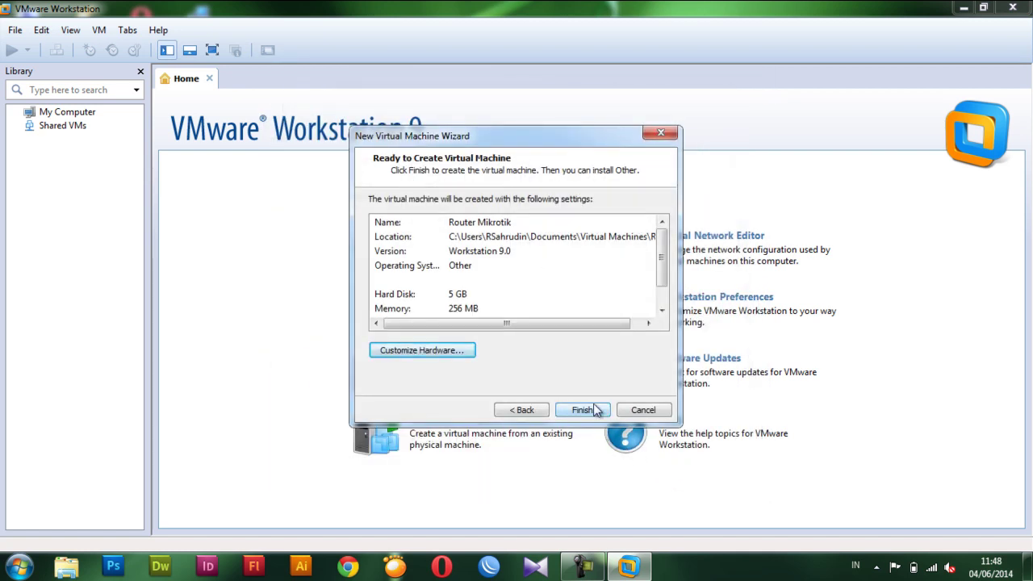
Finish the wizard and power on Router Mikrotik to reach the MikroTik installation menu.
click(581, 412)
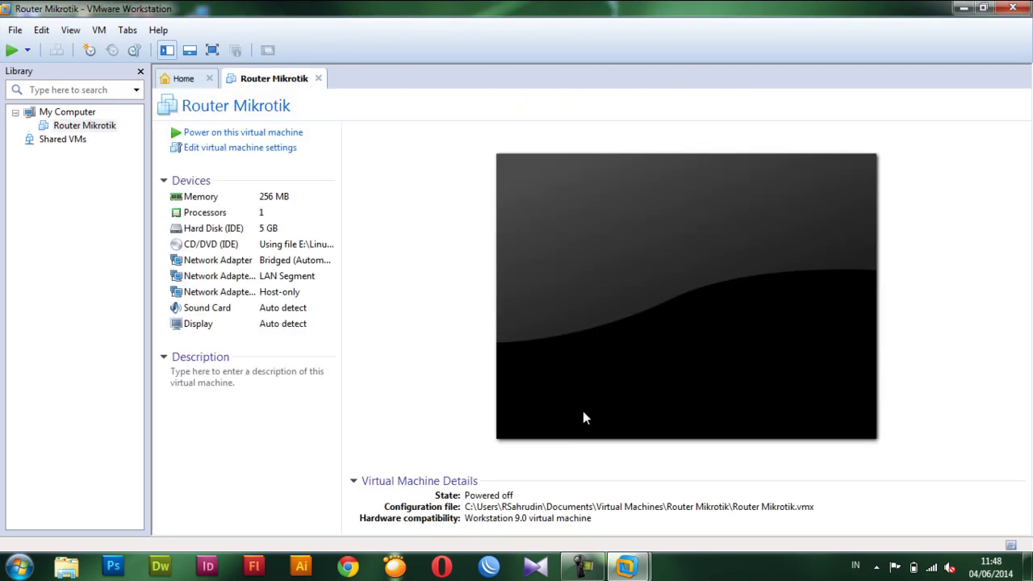
click(232, 134)
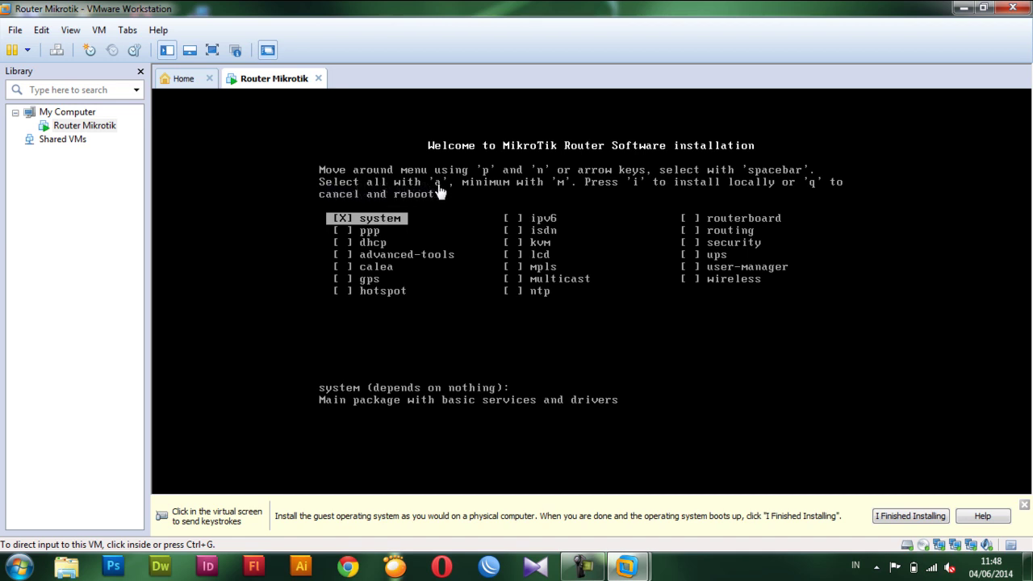
Select all MikroTik packages and install them, declining to keep the old configuration and confirming.
click(452, 224)
key(a)
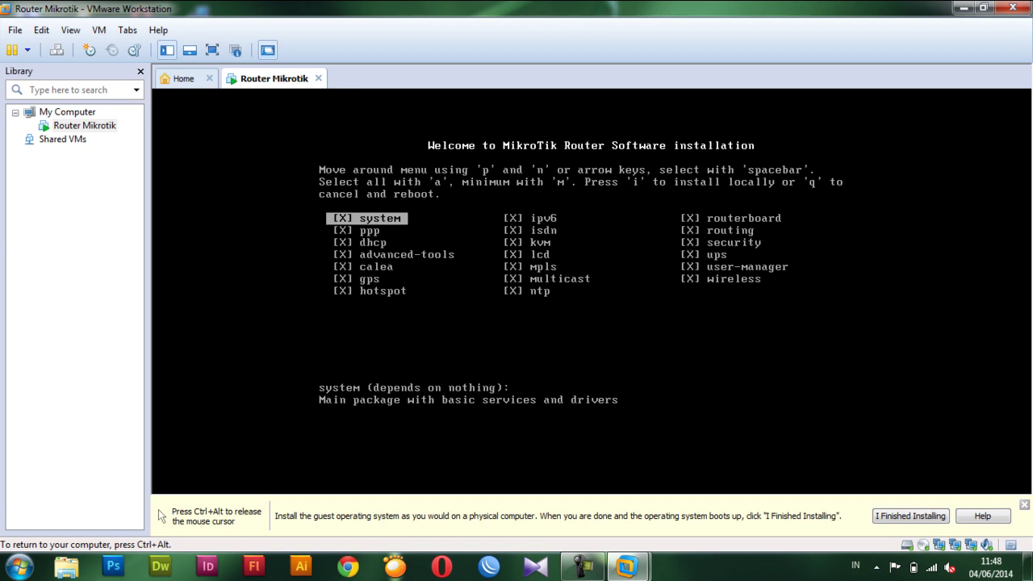
key(ctrl+alt)
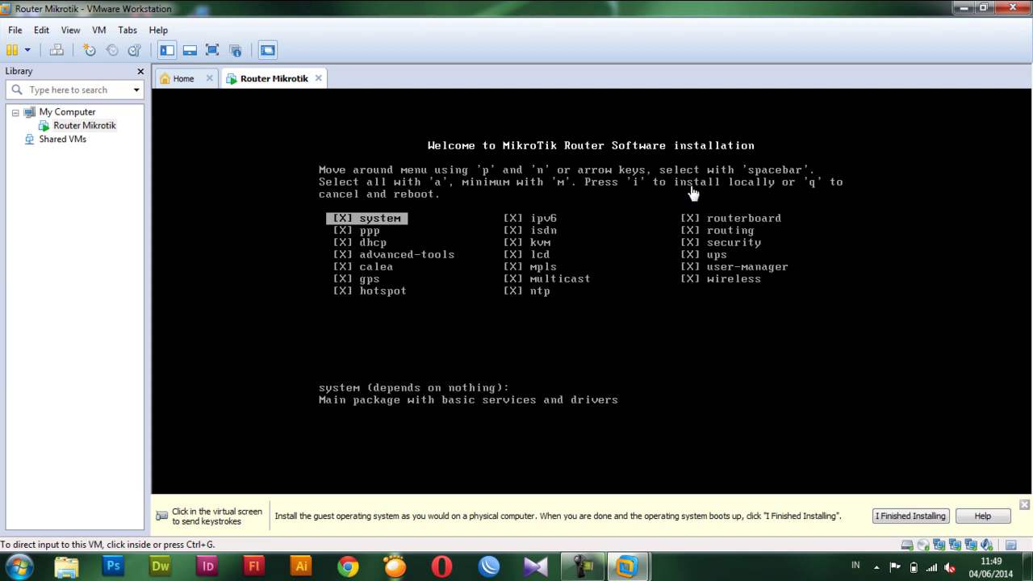
click(632, 255)
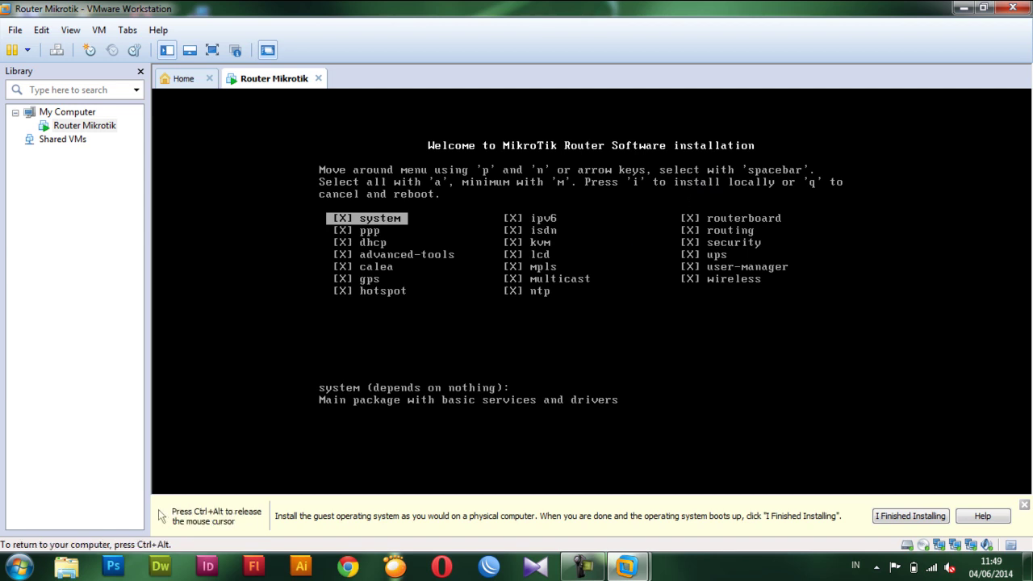
text(i)
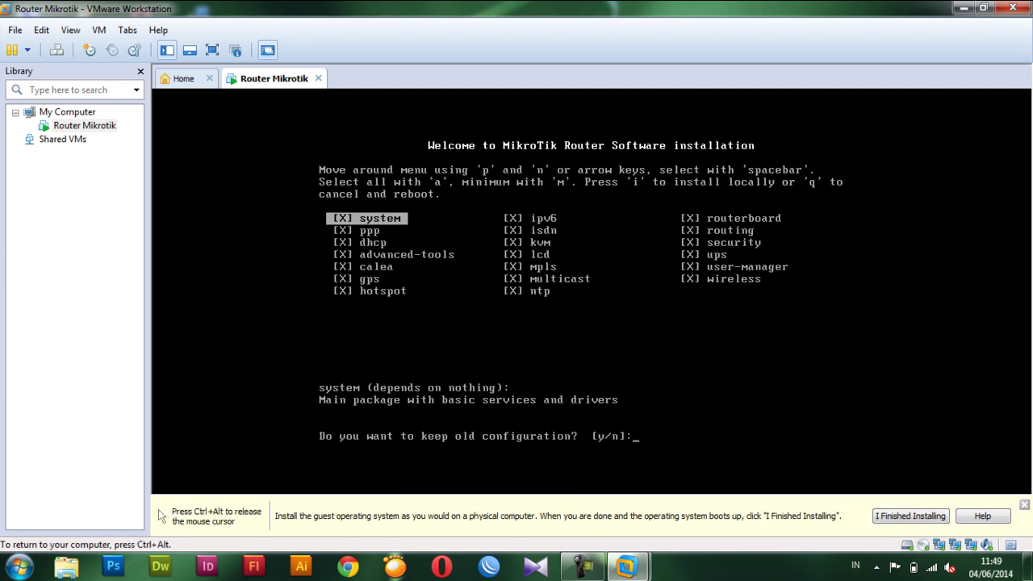
text(n)
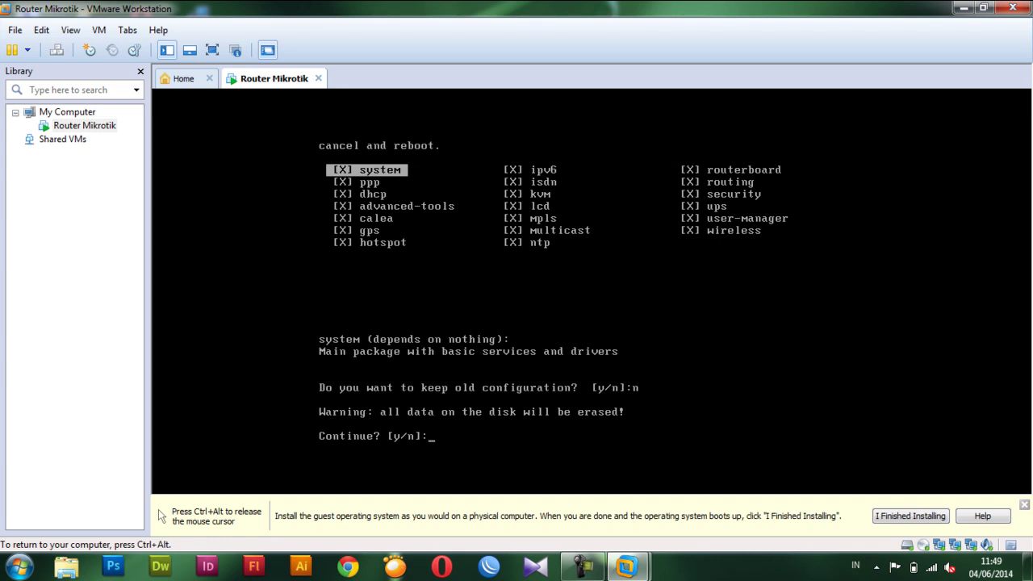
text(y)
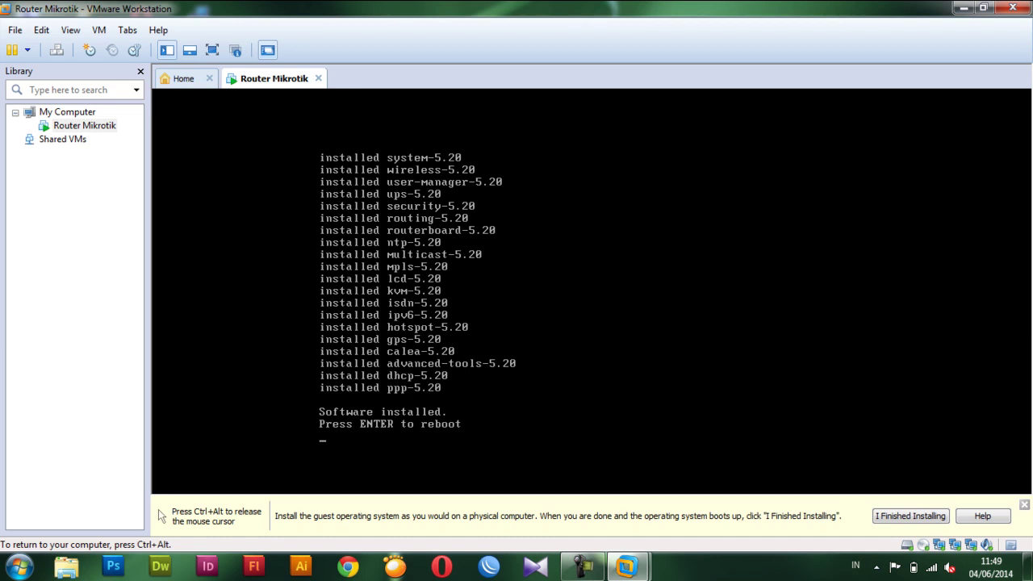
Reboot the router, skip the disk check, and log in as admin with an empty password.
key(Return)
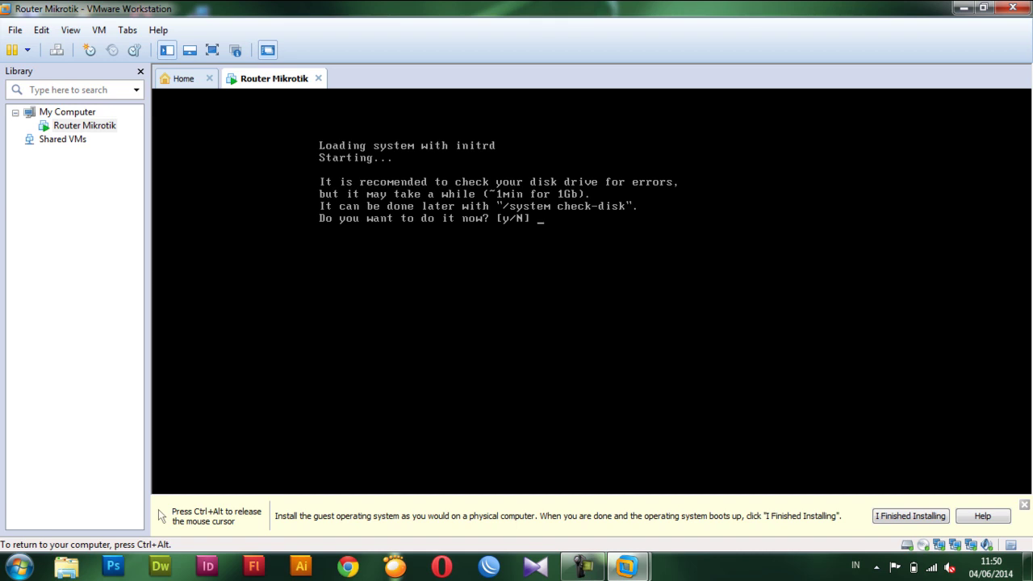
key(n)
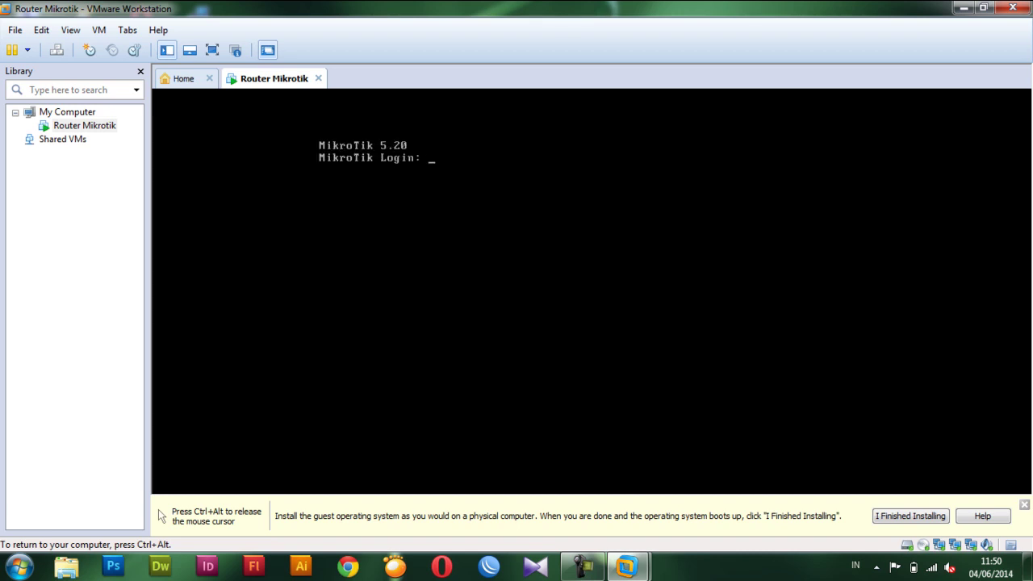
text(admin)
key(Return)
key(Return)
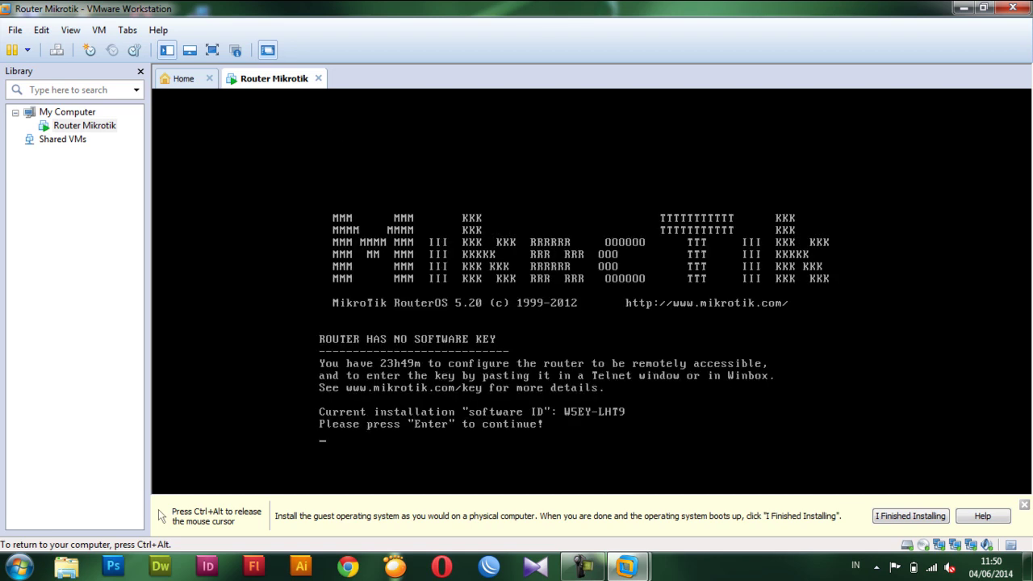
key(Return)
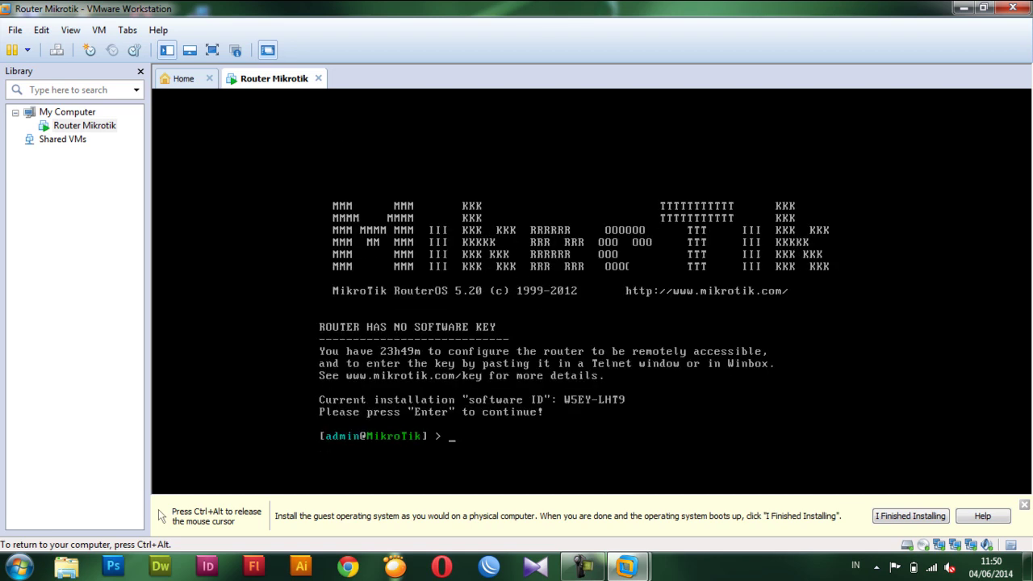
text(system identity set )
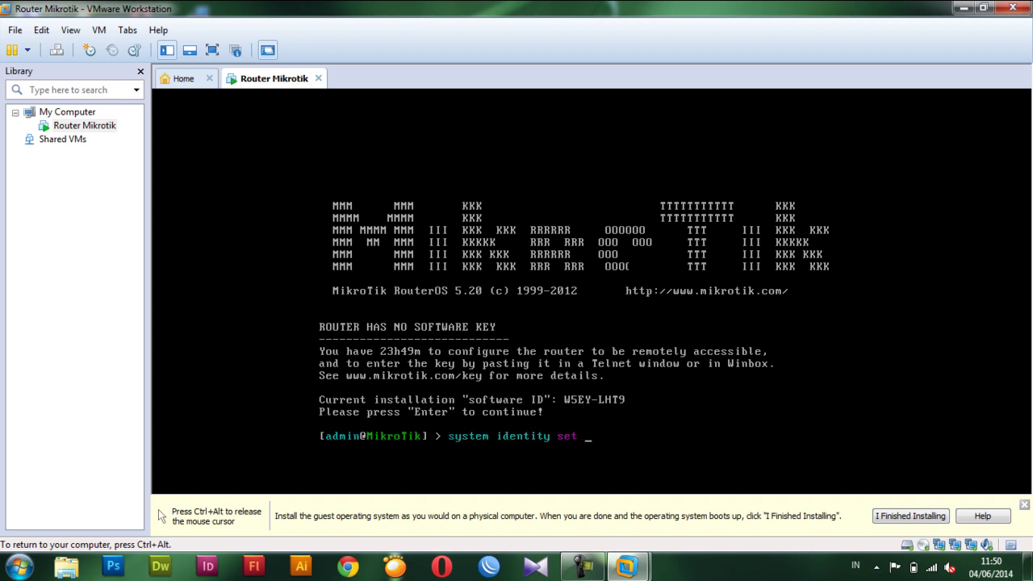
text(name="Rahmat Sahrudin)
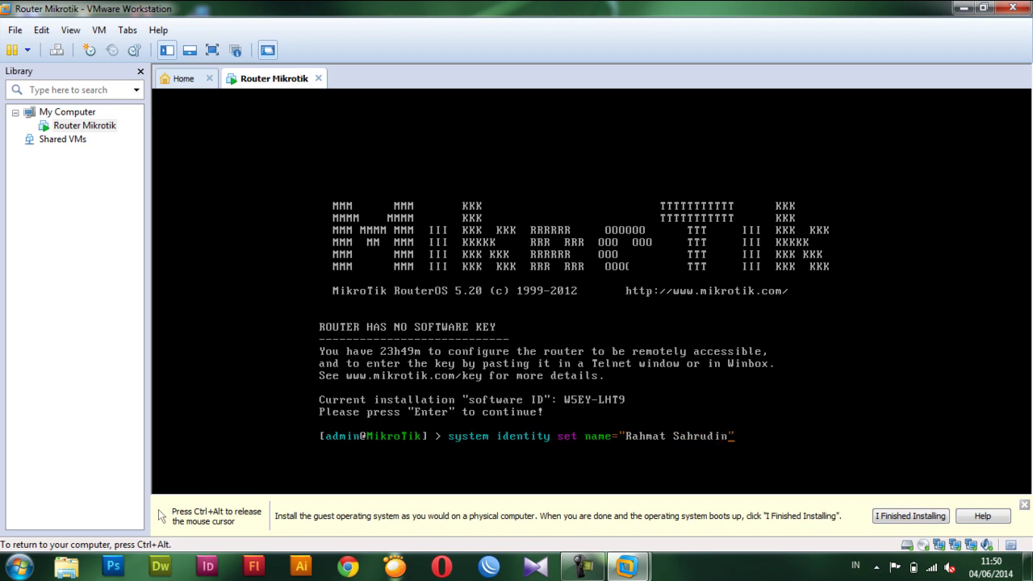
text(")
Apply the new router identity name and set a new admin password, entering it twice.
key(Return)
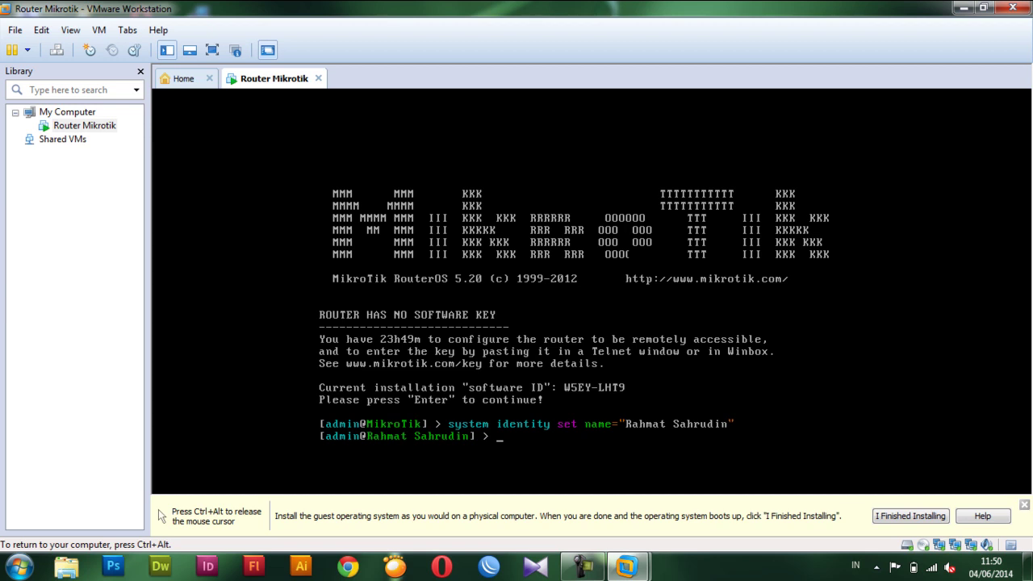
text(pass)
key(Return)
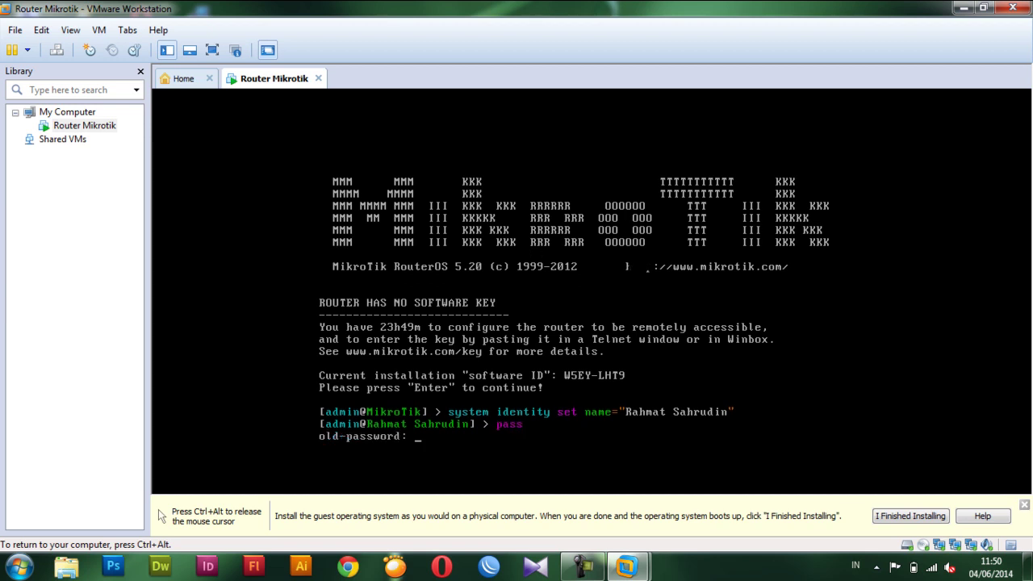
key(Return)
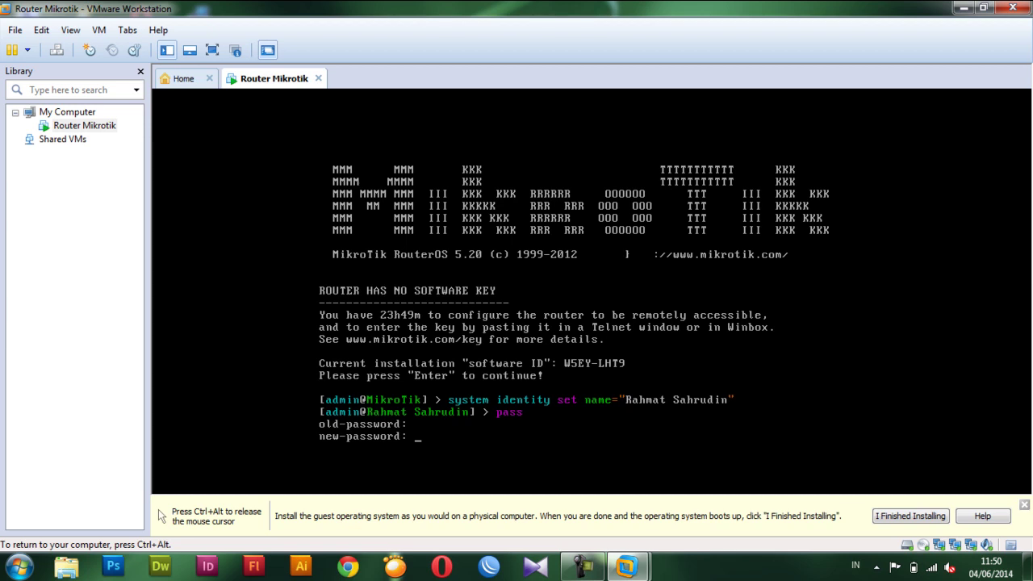
text(***)
key(Return)
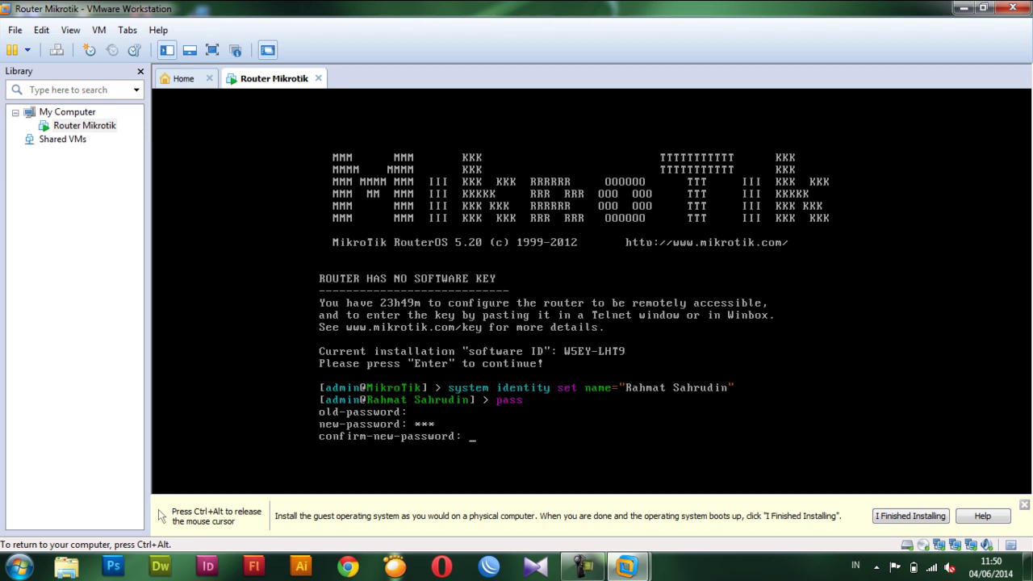
text(***)
key(Return)
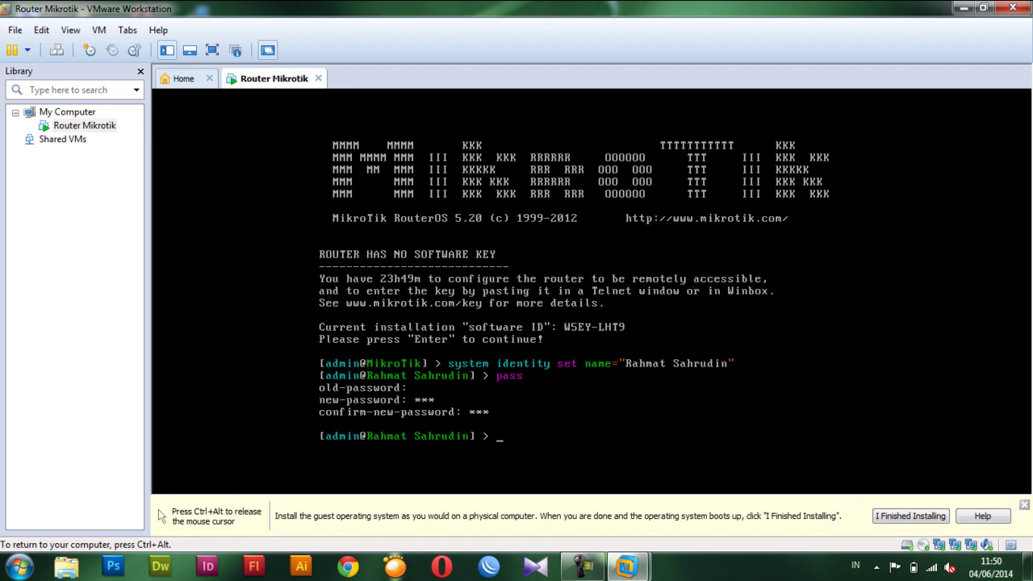
key(ctrl+alt)
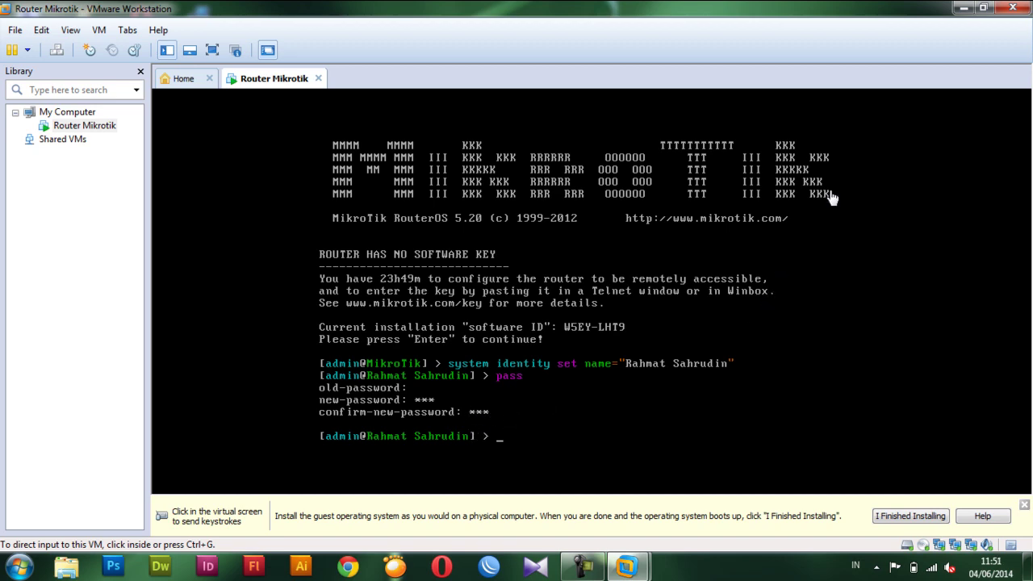
Connect WinBox to the new router via its discovered MAC address and dismiss the licence notice.
click(963, 9)
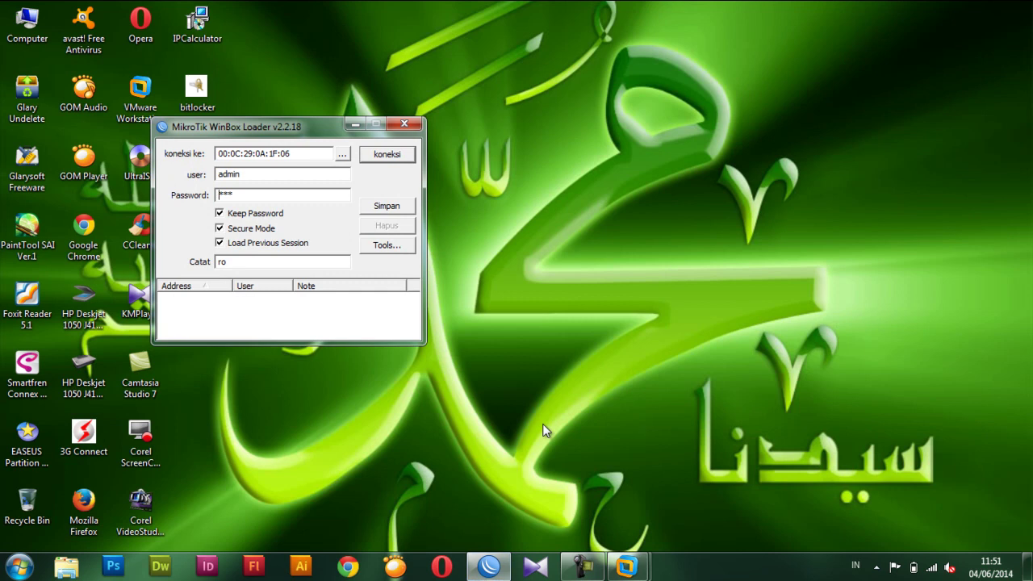
click(342, 153)
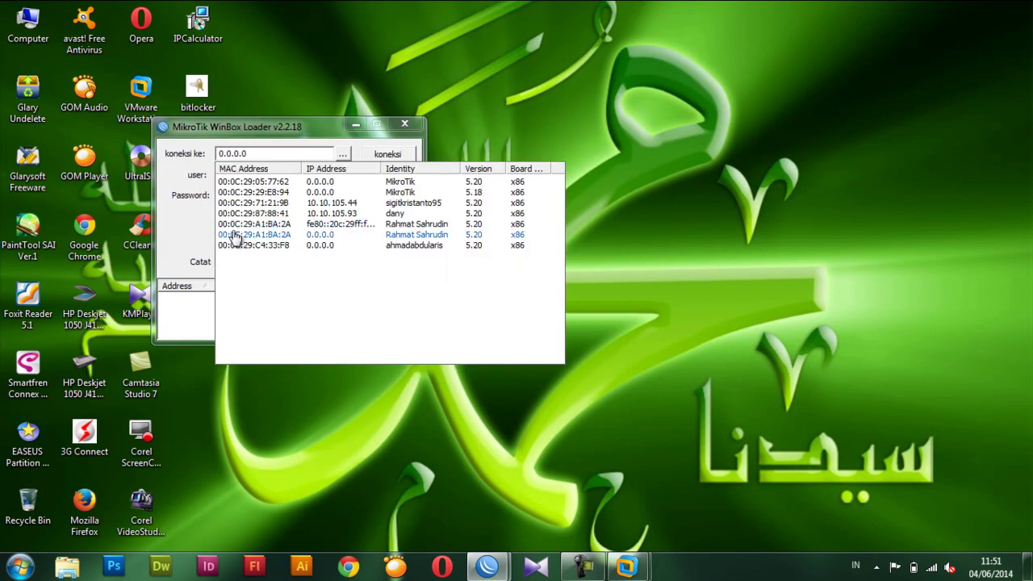
click(237, 231)
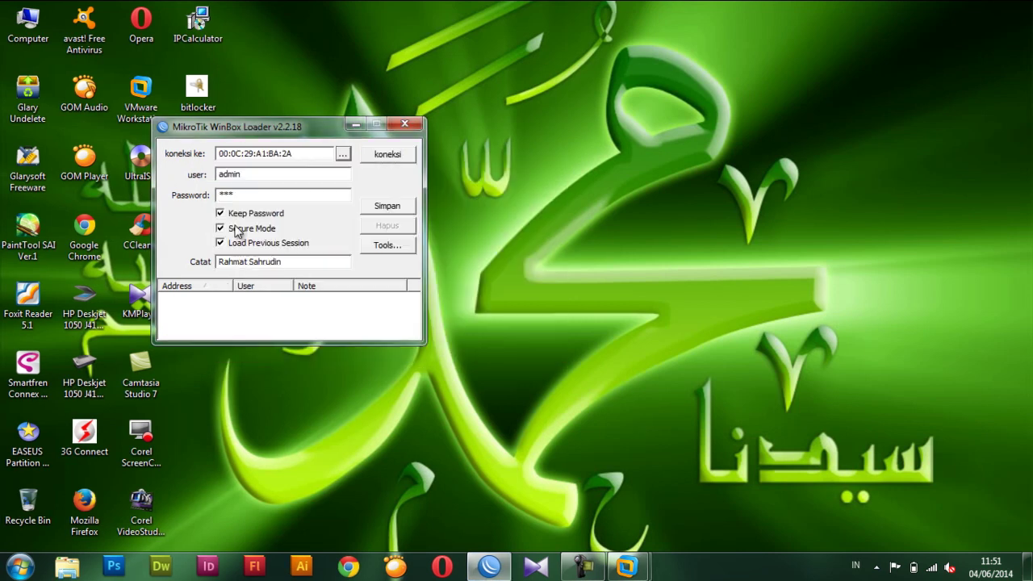
click(379, 155)
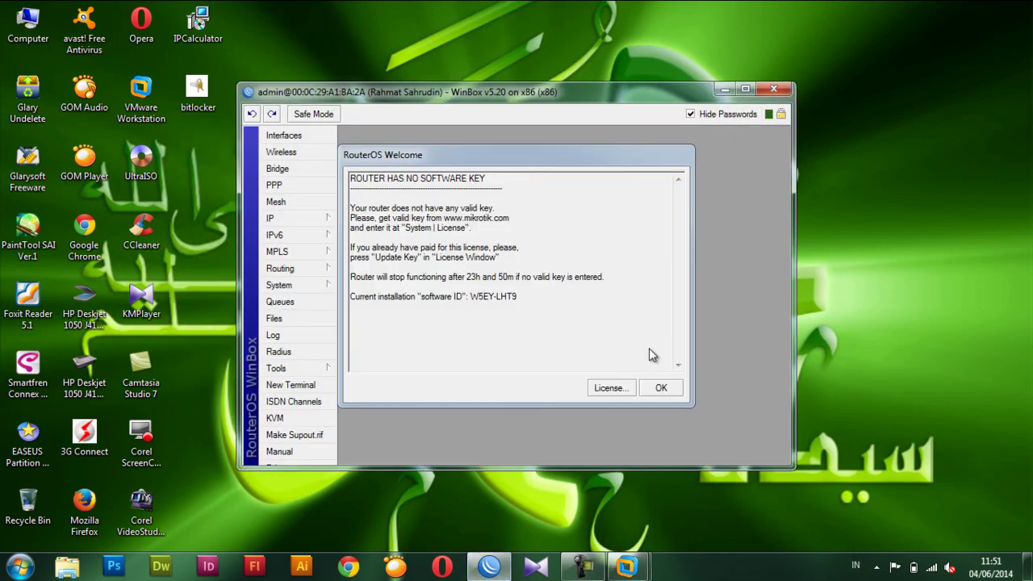
click(659, 387)
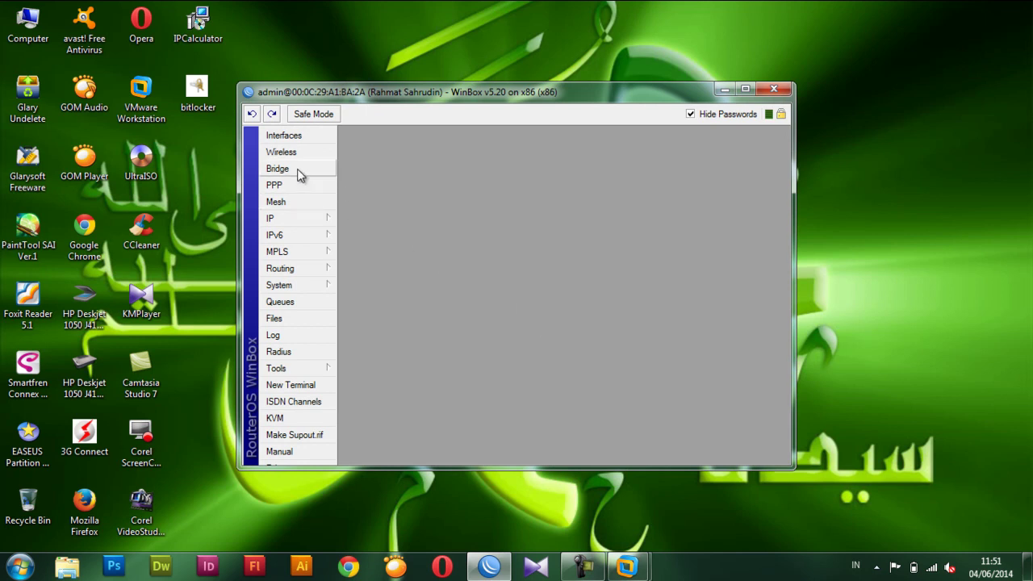
Rename interface ether1 to internet in the Interface List.
click(287, 137)
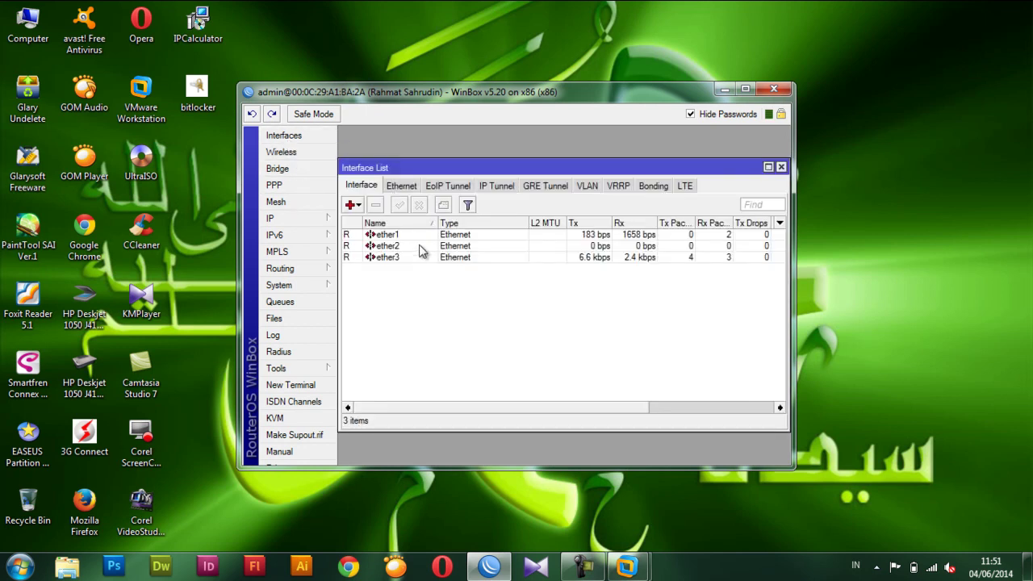
double_click(386, 236)
text(in)
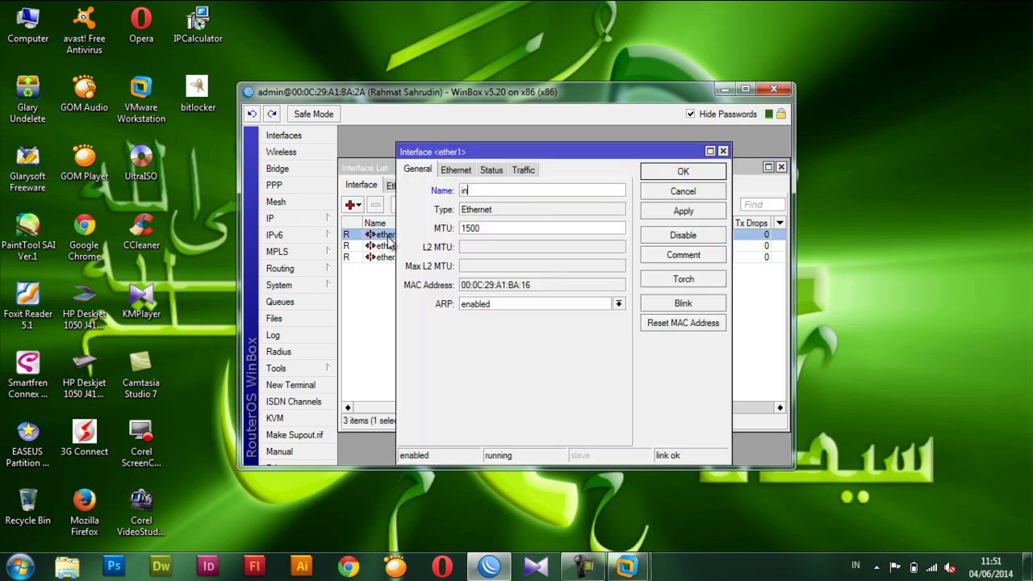
text(ternet)
click(675, 174)
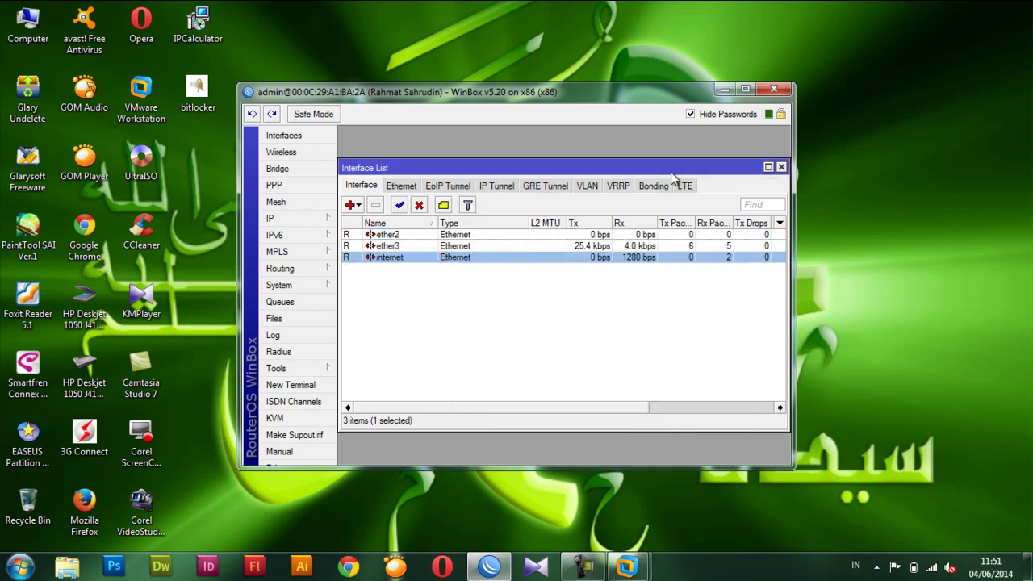
Rename interface ether2 to client and close the Interface List.
double_click(395, 236)
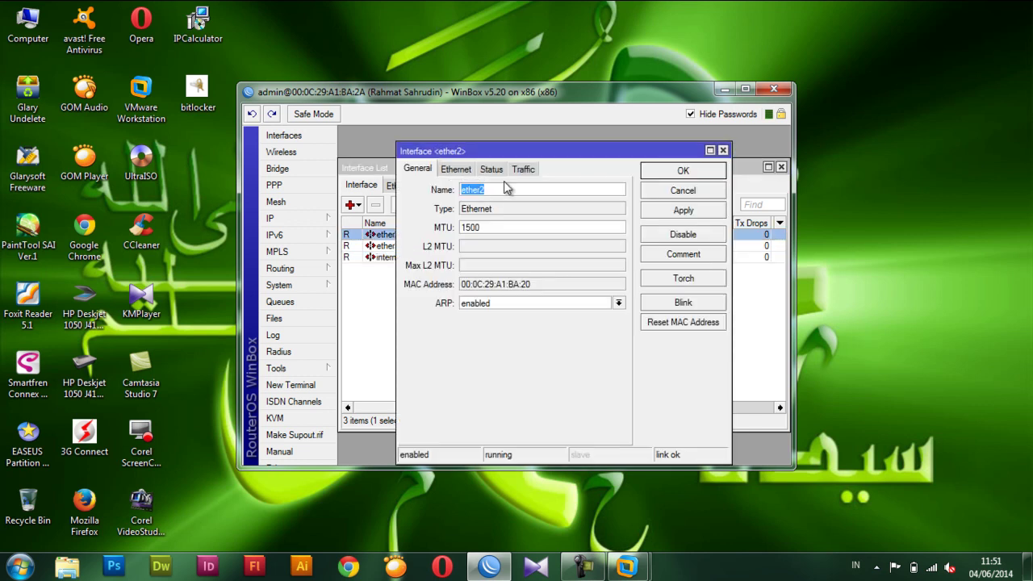
text(client)
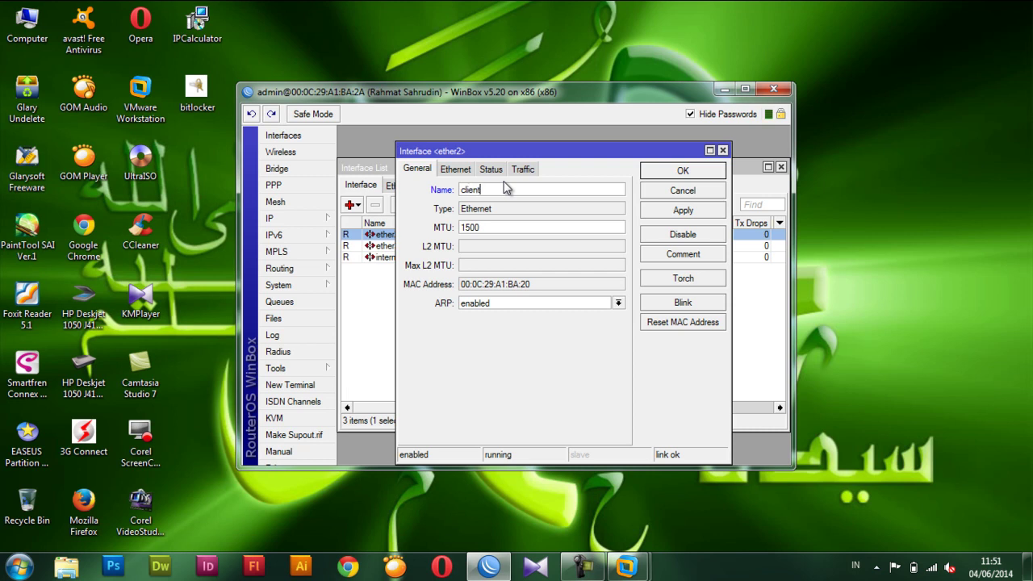
click(680, 174)
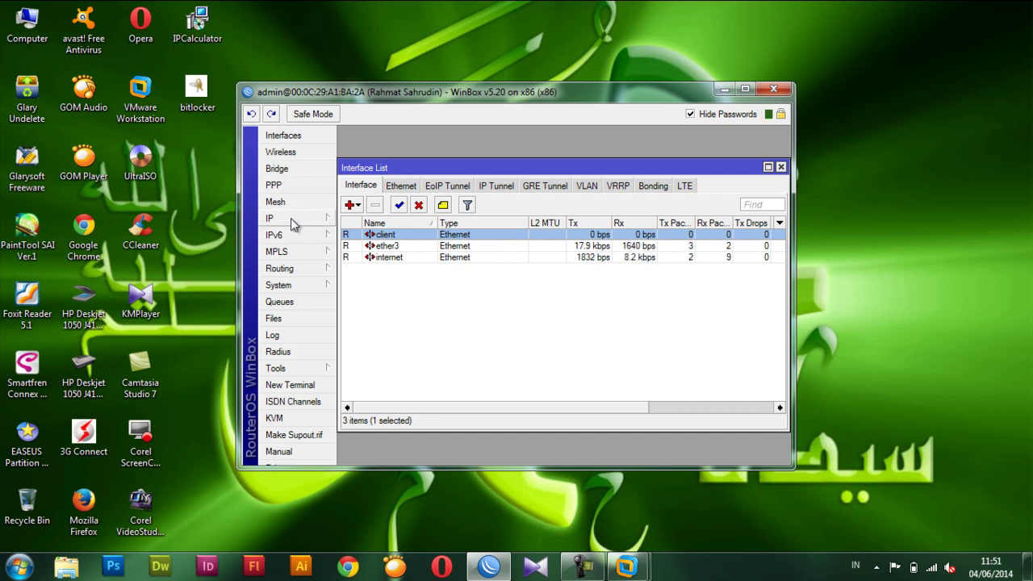
click(781, 168)
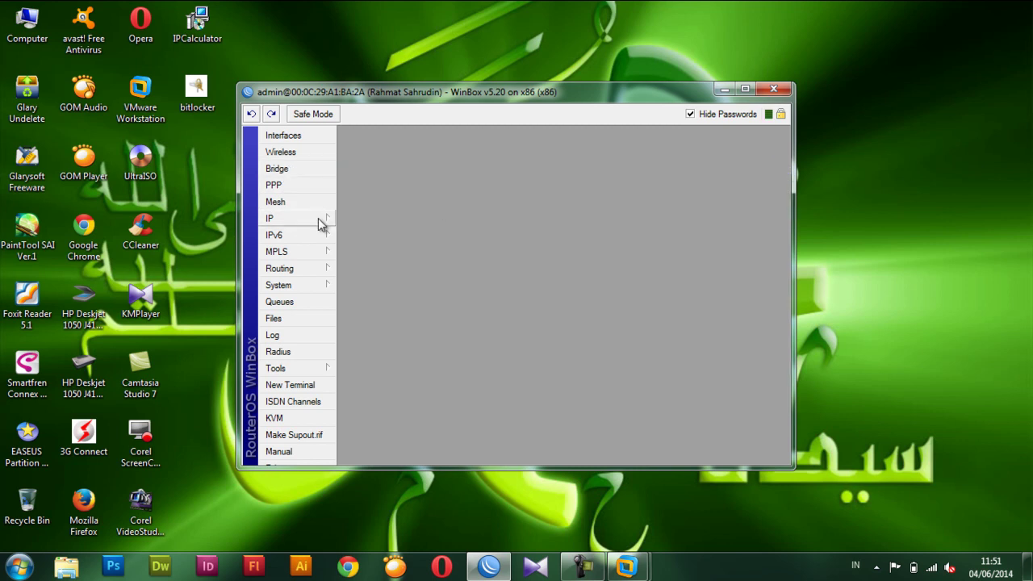
In IP > Addresses, add 192.168.50.33/28 on the client interface.
click(303, 220)
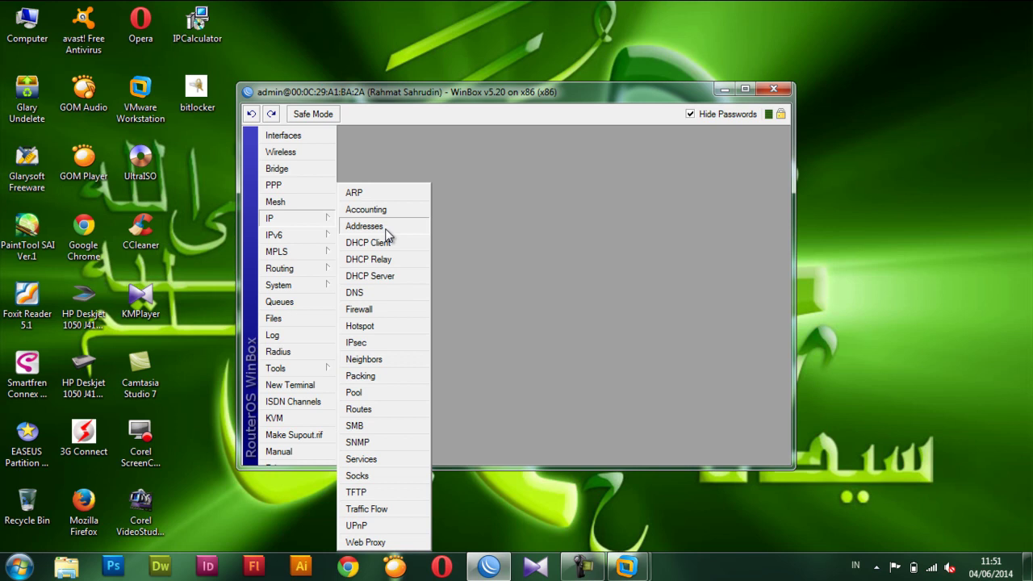
click(386, 230)
click(448, 196)
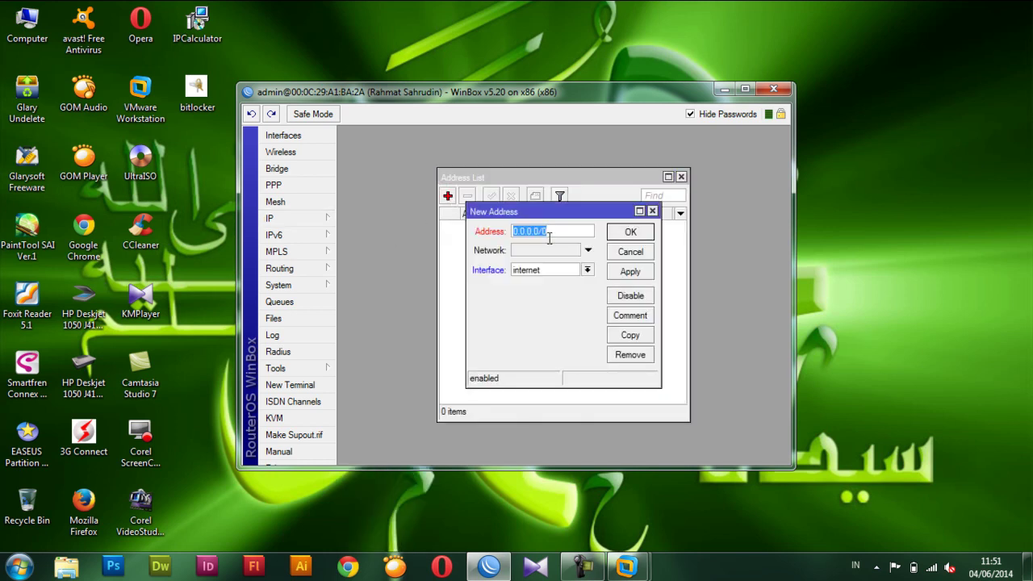
text(192.168.50)
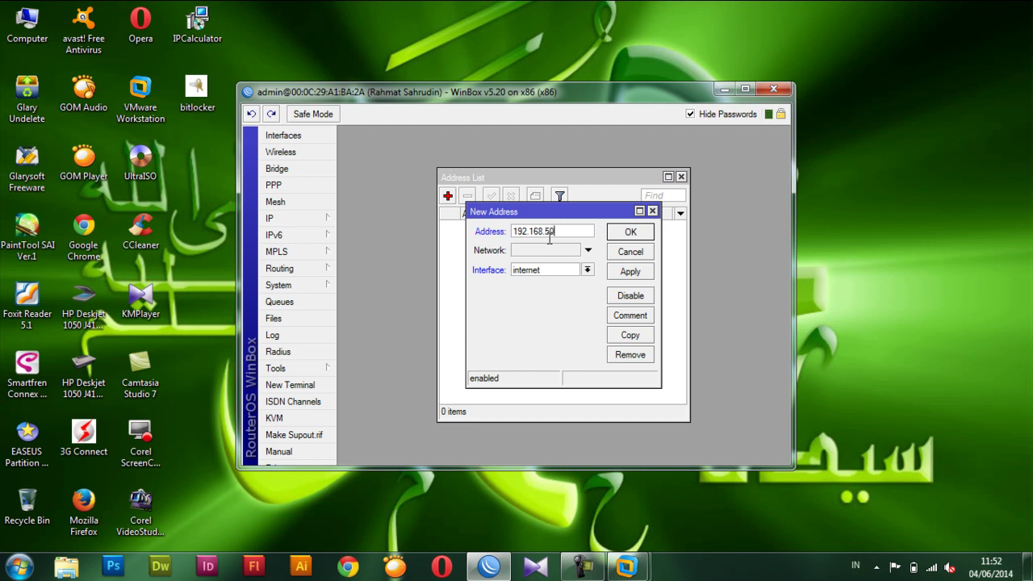
text(.33/28)
click(587, 270)
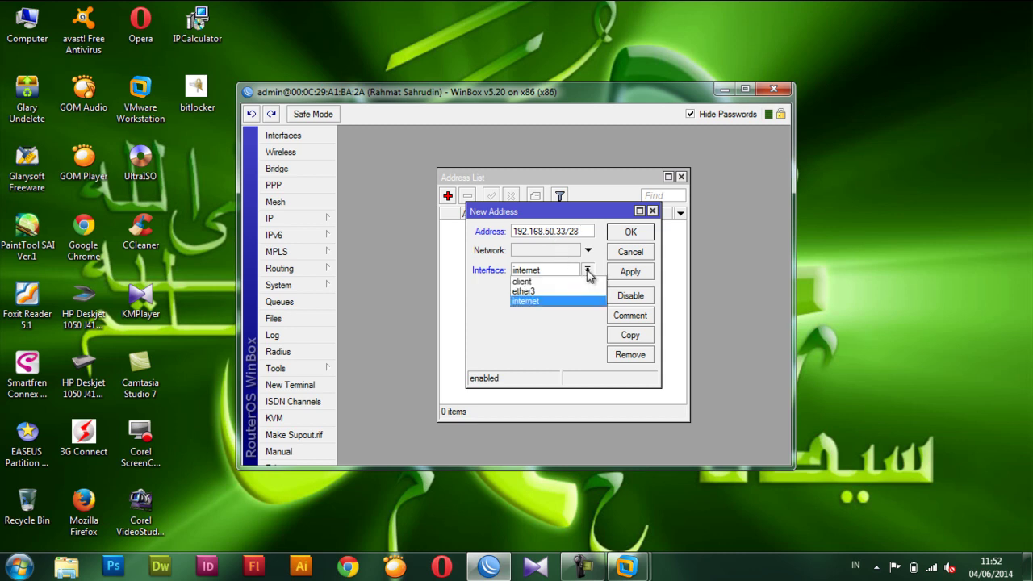
click(549, 281)
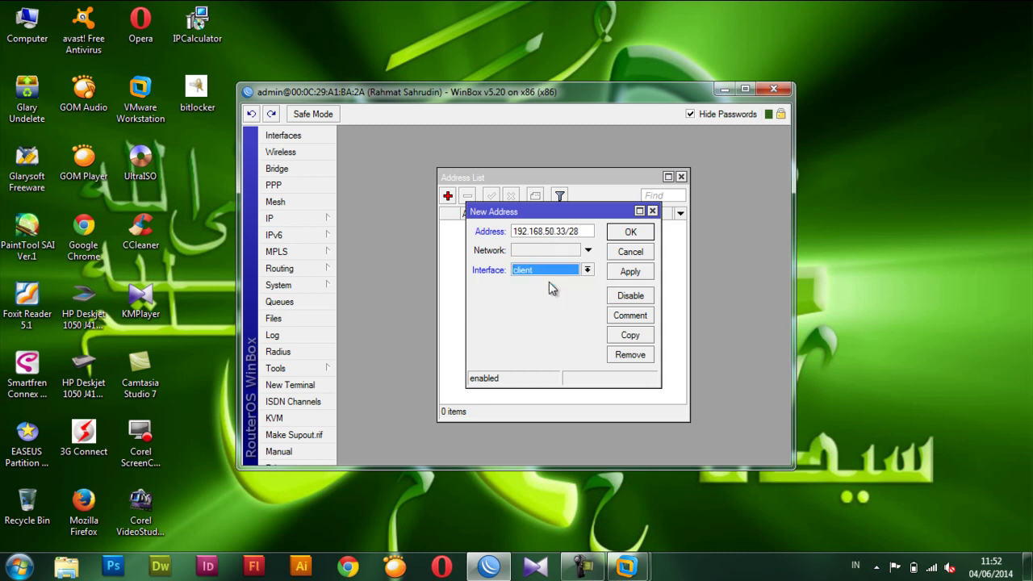
click(635, 232)
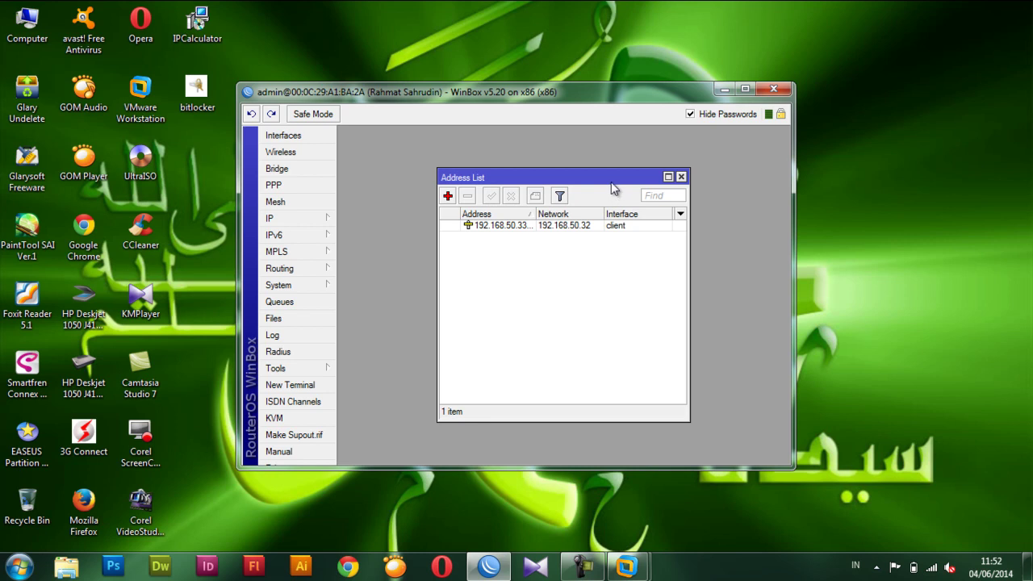
drag(608, 180, 511, 140)
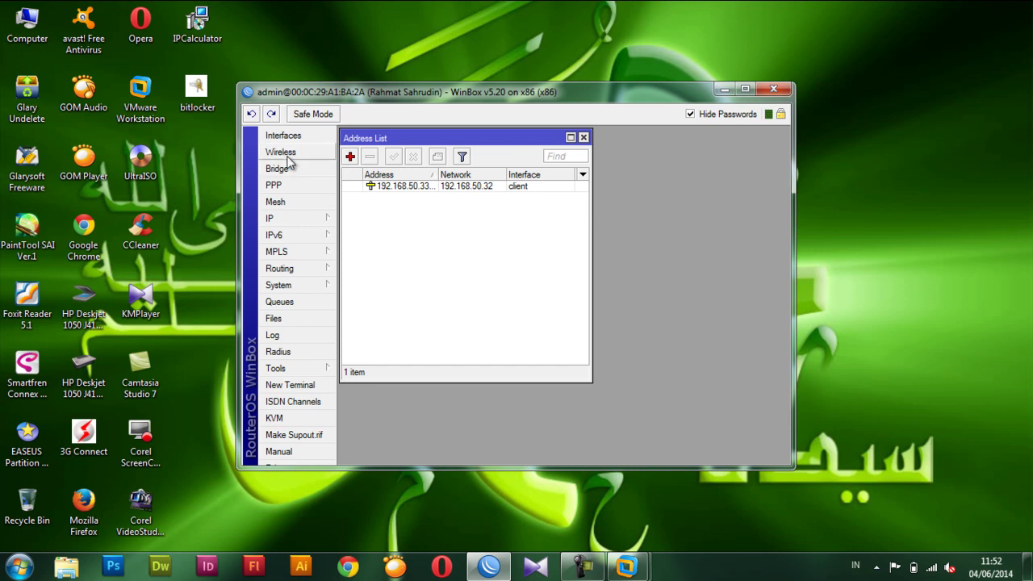
Add a DHCP client on the internet interface, then close the DHCP Client list.
click(294, 217)
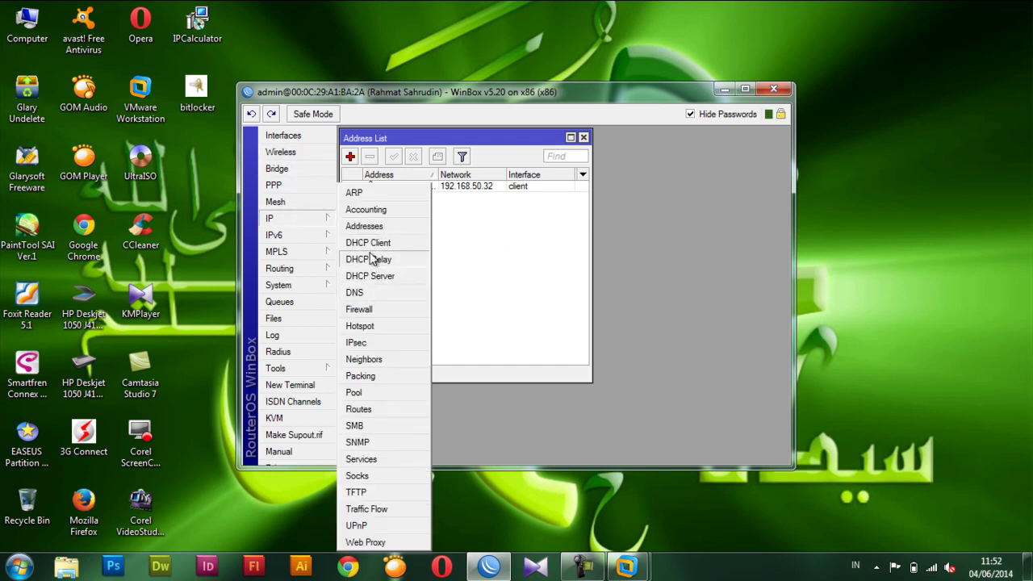
click(370, 243)
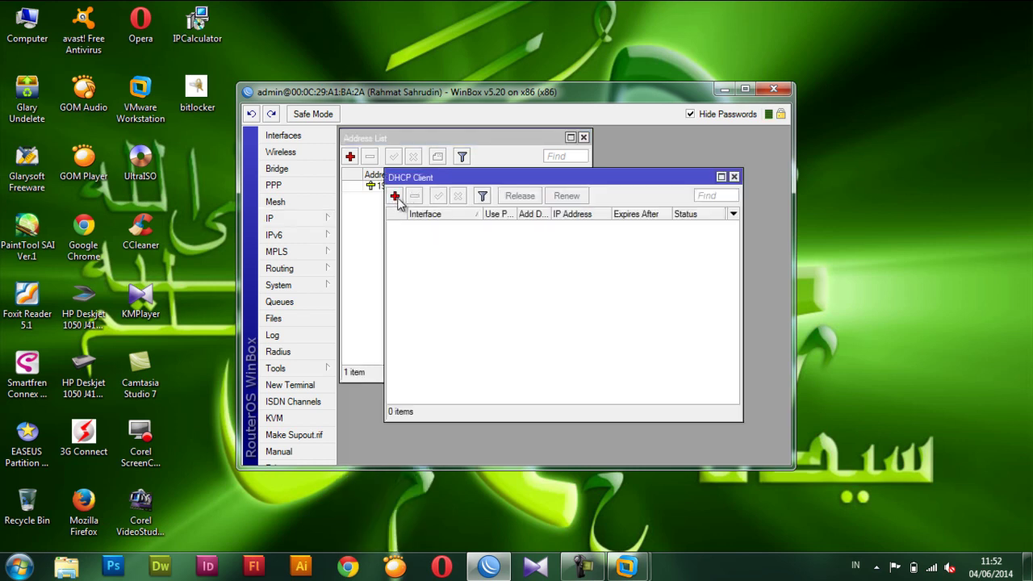
click(396, 197)
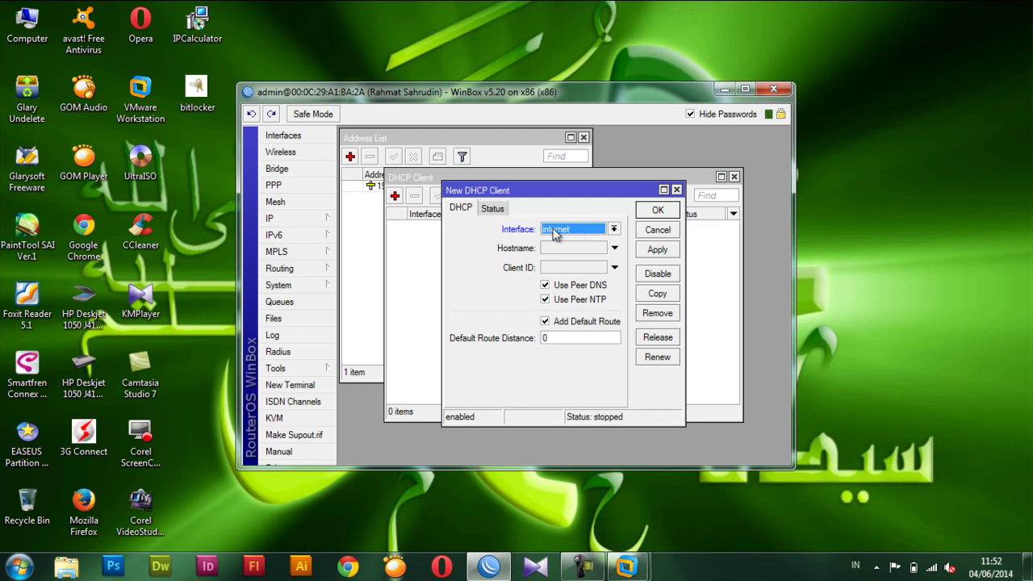
click(655, 212)
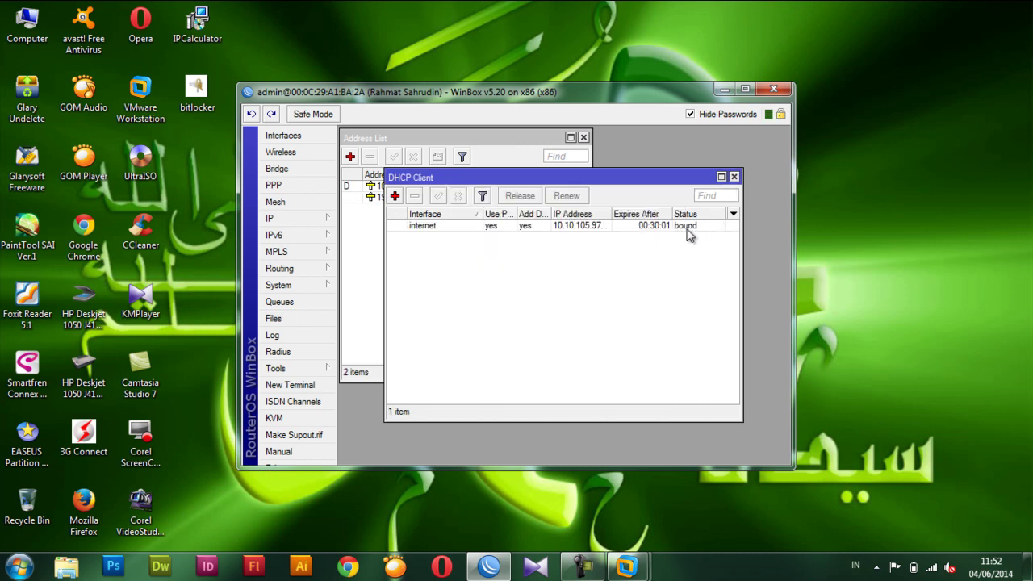
click(734, 178)
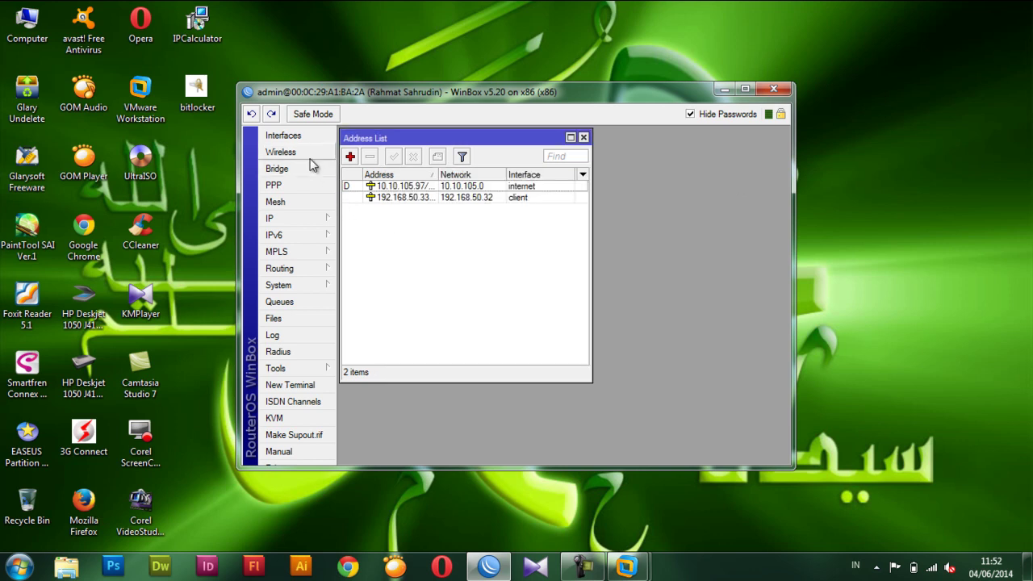
Start DHCP Setup on the client interface, accepting the 192.168.50.32/28 space, gateway and pool.
click(299, 218)
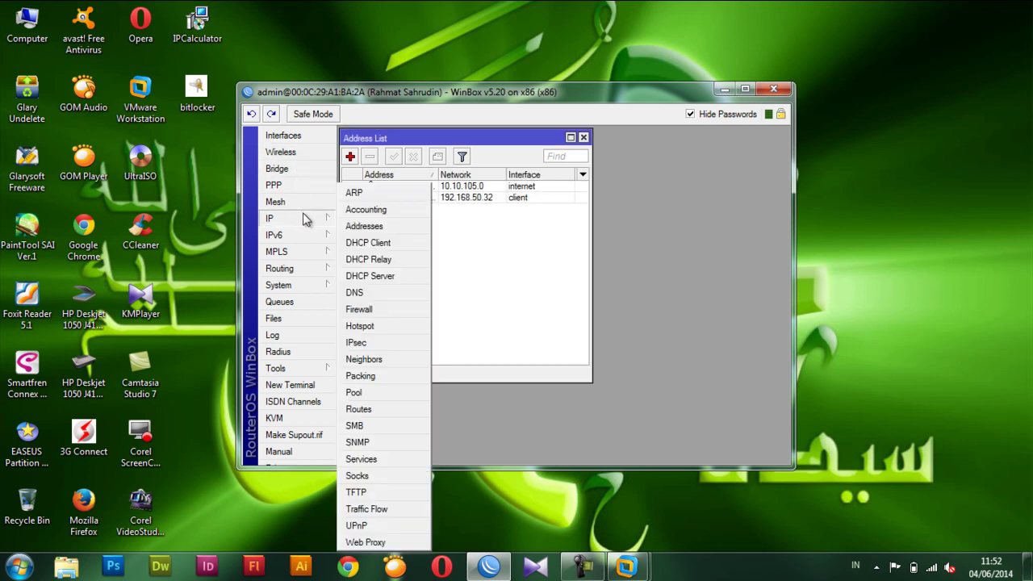
click(369, 278)
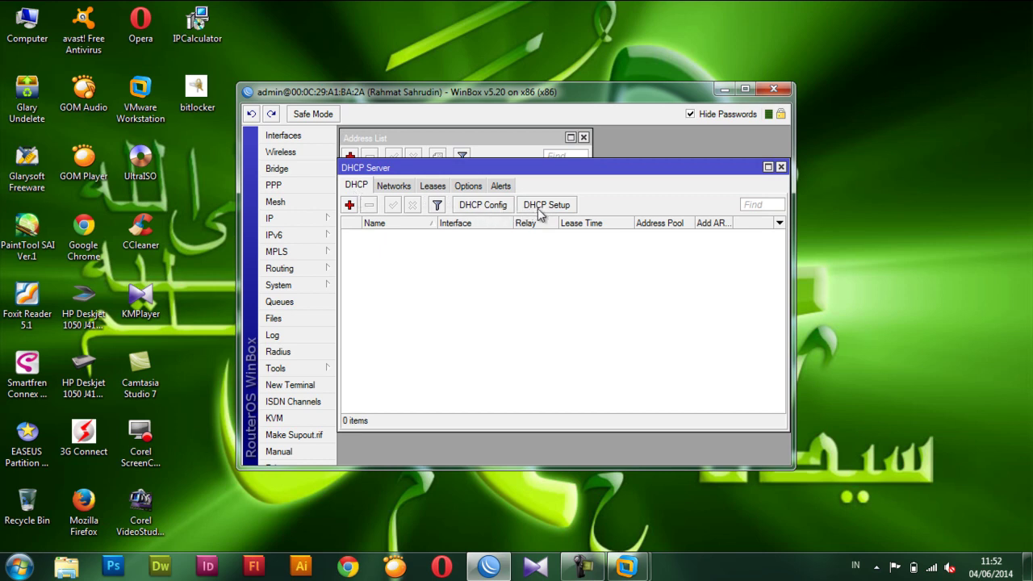
click(567, 206)
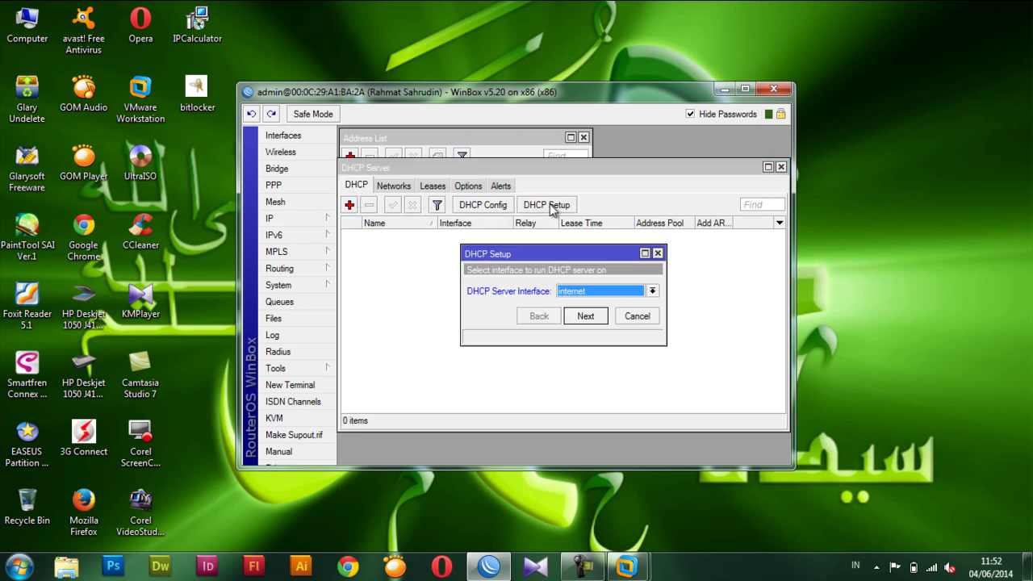
click(652, 295)
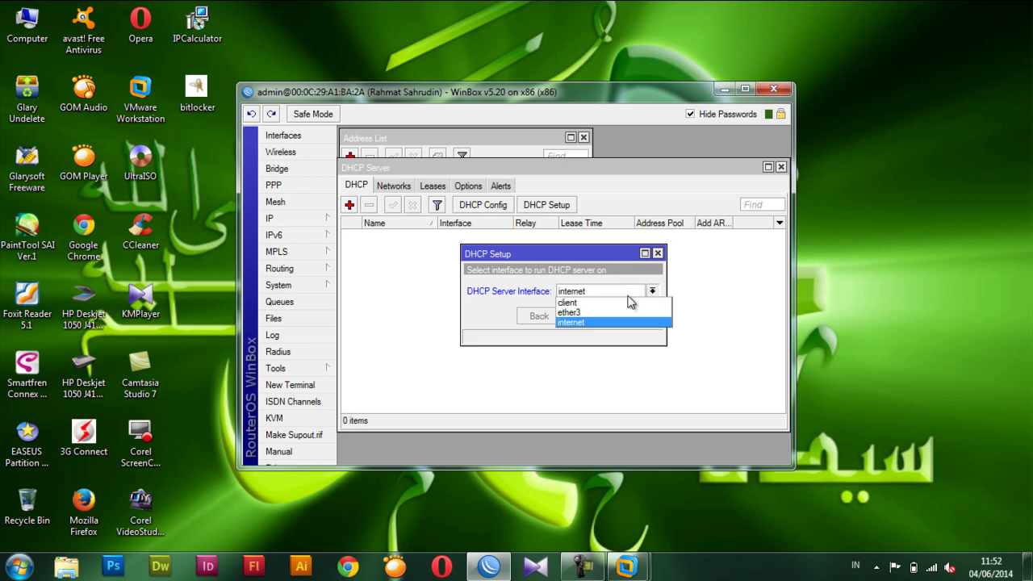
click(629, 300)
click(586, 317)
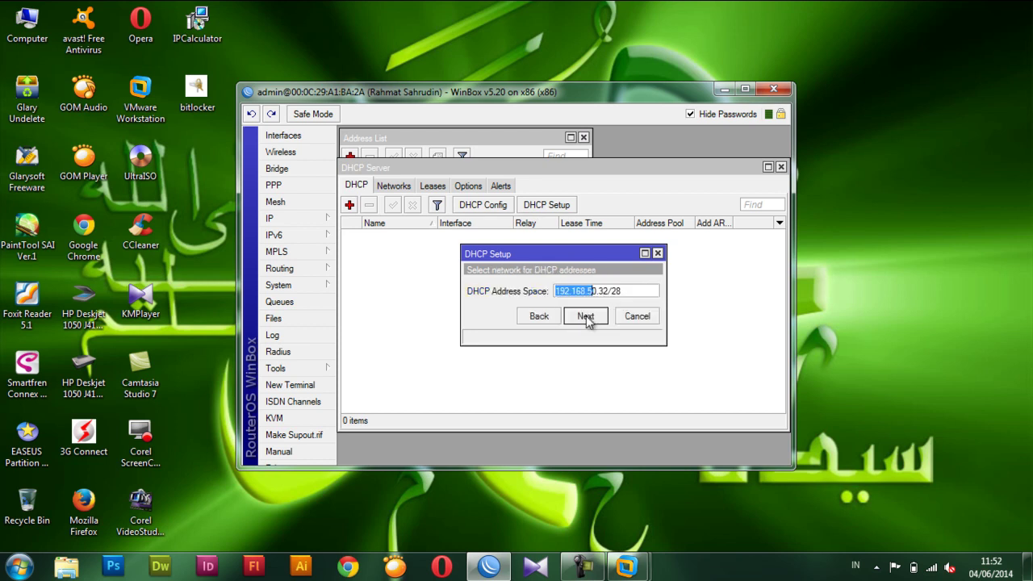
click(586, 317)
click(586, 317)
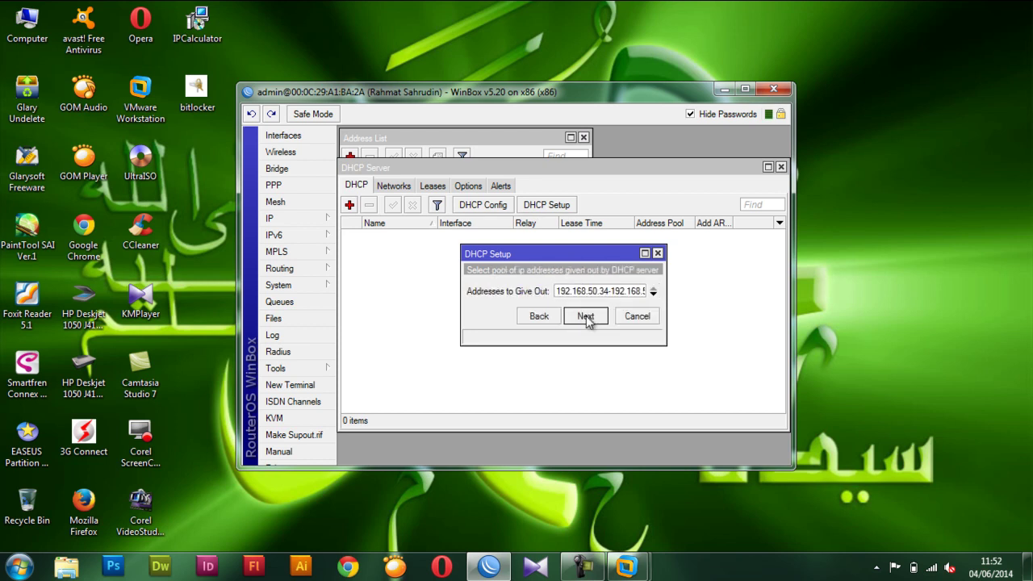
click(586, 317)
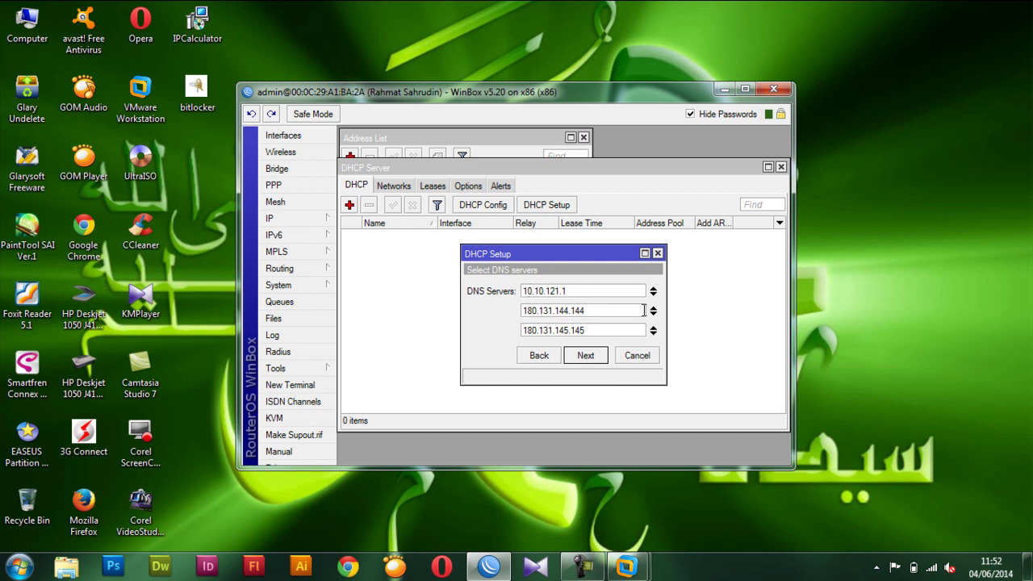
Remove the default DNS servers 180.131.144.144, 10.10.121.1 and 180.131.145.145.
click(653, 307)
click(654, 292)
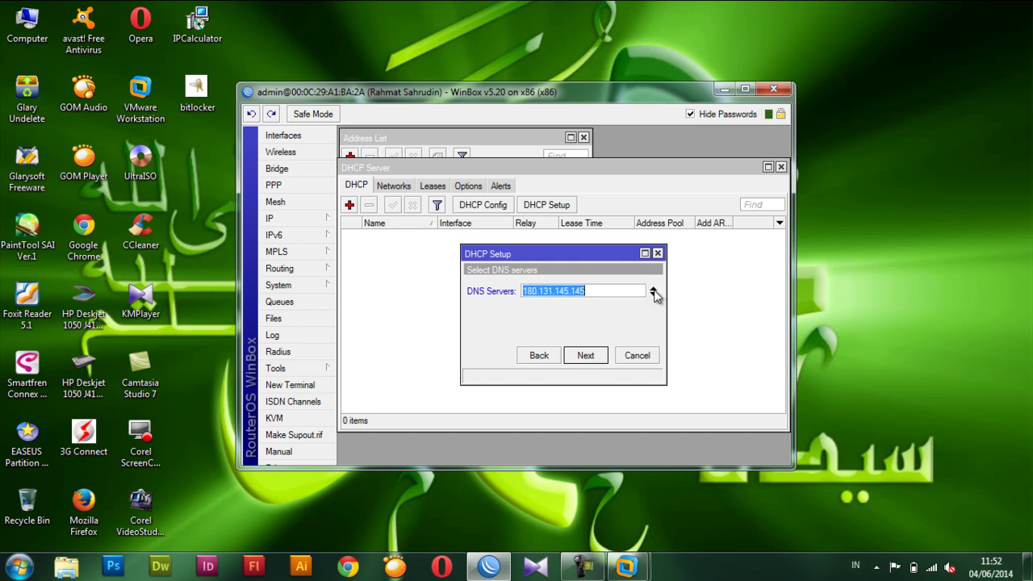
click(653, 292)
drag(552, 170, 468, 230)
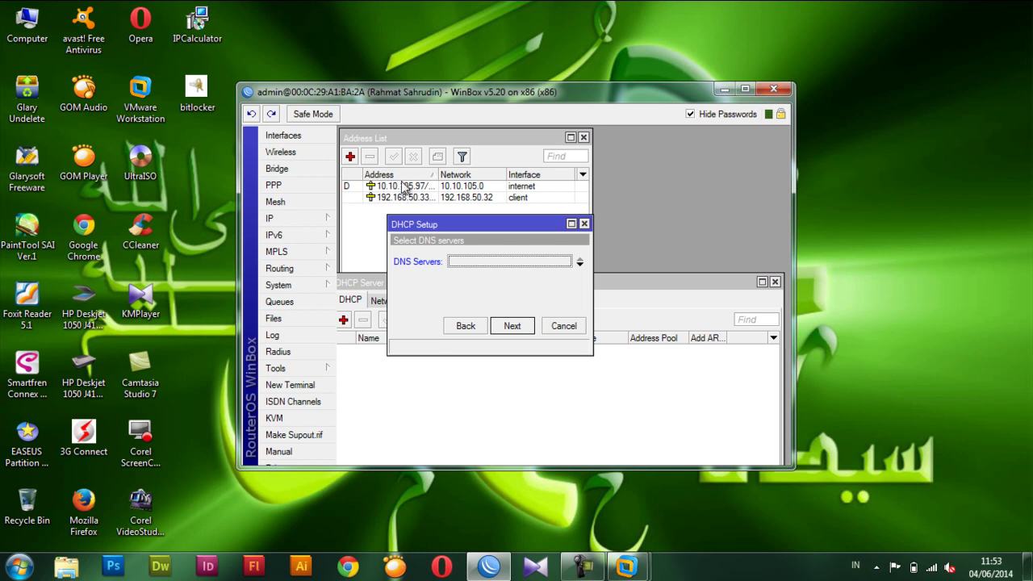
drag(439, 174, 452, 174)
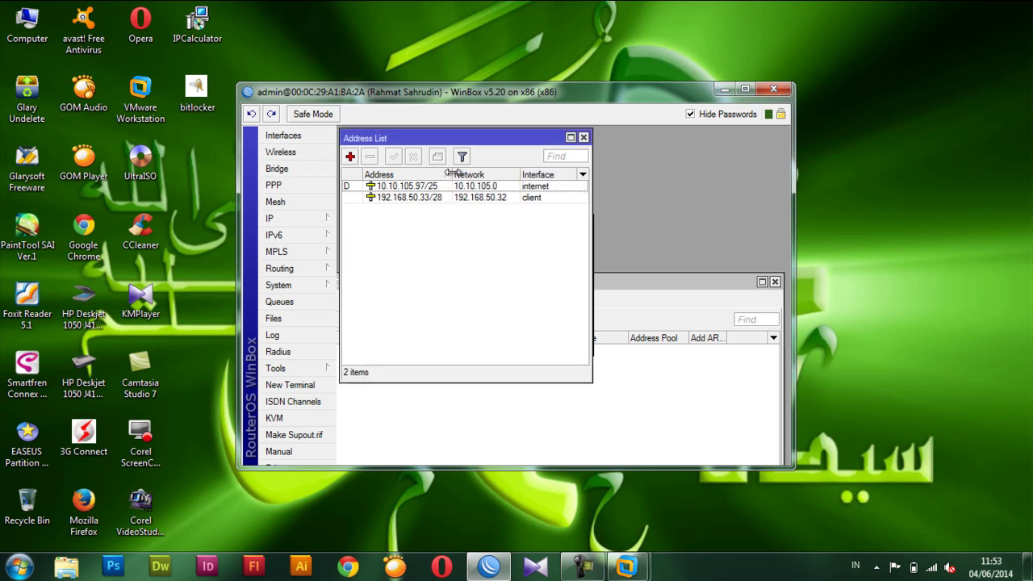
click(639, 285)
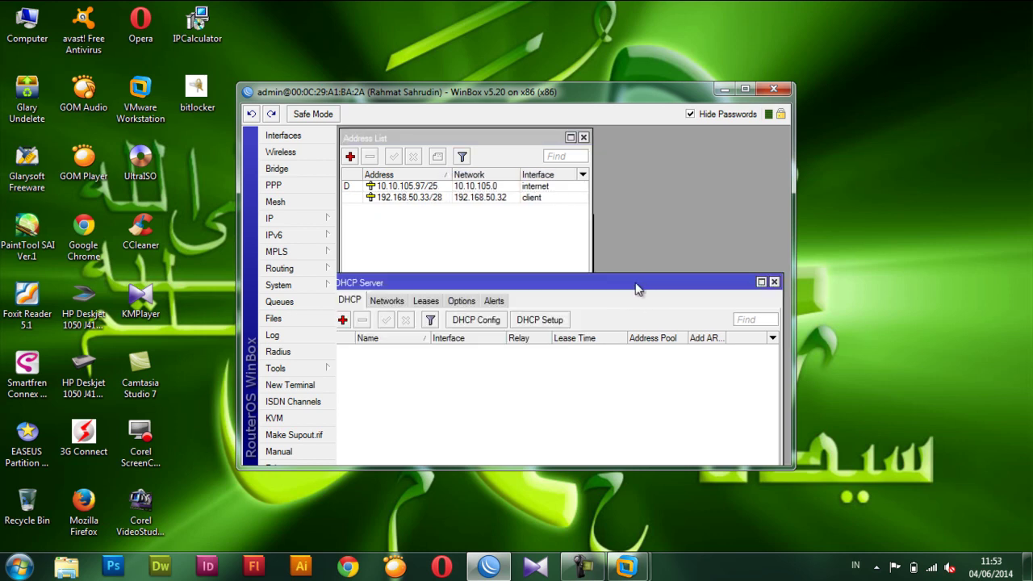
click(594, 242)
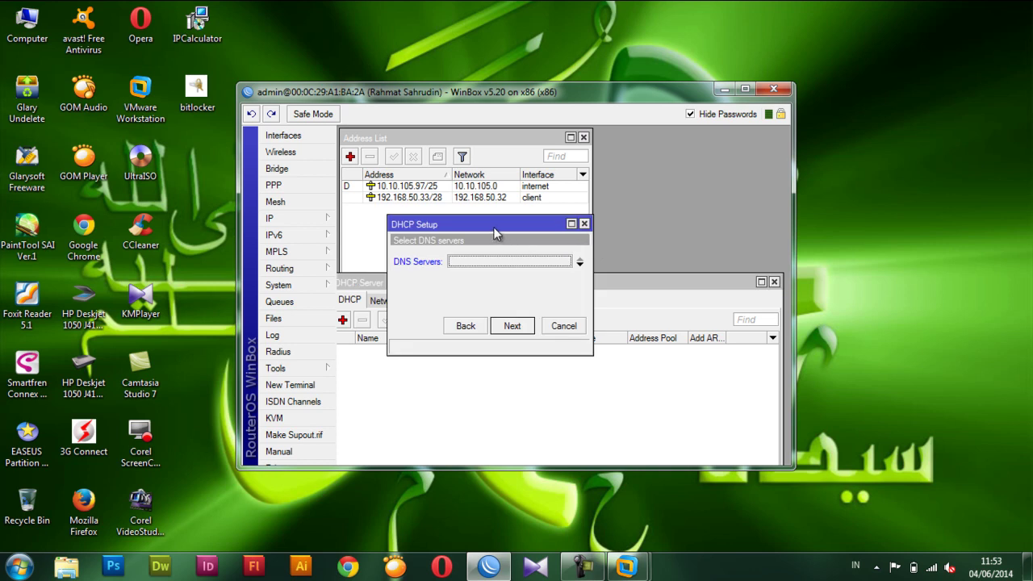
mouse_move(494, 233)
mouse_down()
mouse_move(513, 253)
mouse_move(485, 247)
mouse_up()
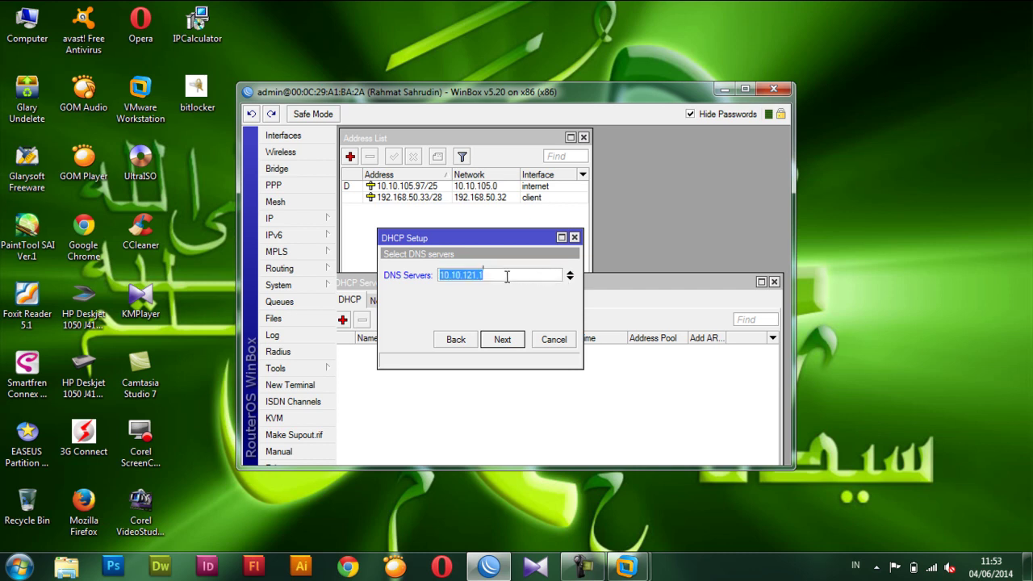
Enter DNS servers 192.168.50.33 and 10.10.105.1 and accept the lease time.
text(192.168.50.33)
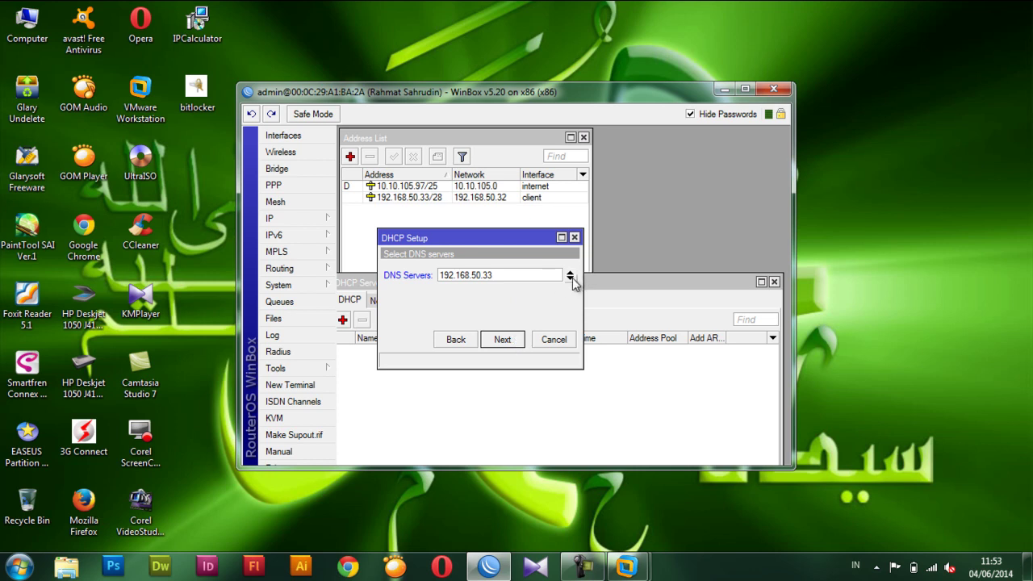
click(571, 279)
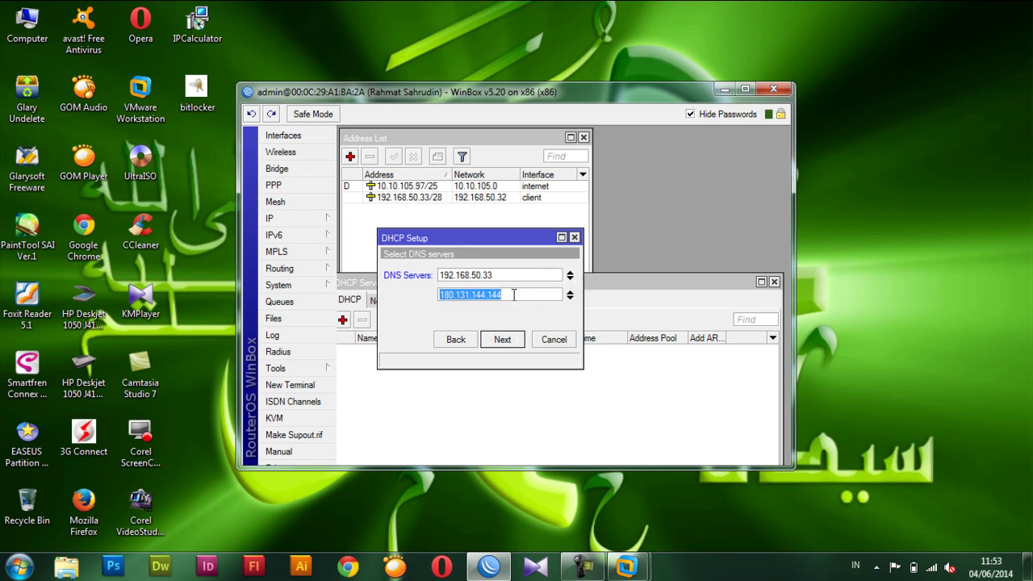
text(10)
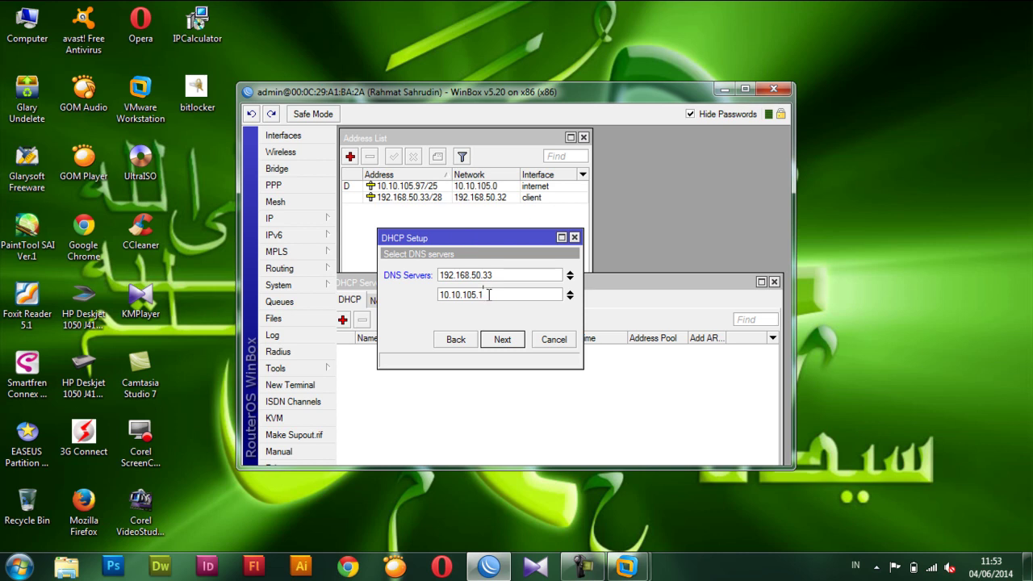
click(502, 339)
Complete the DHCP Setup wizard, dismiss the success message, and close the DHCP Server window.
click(502, 339)
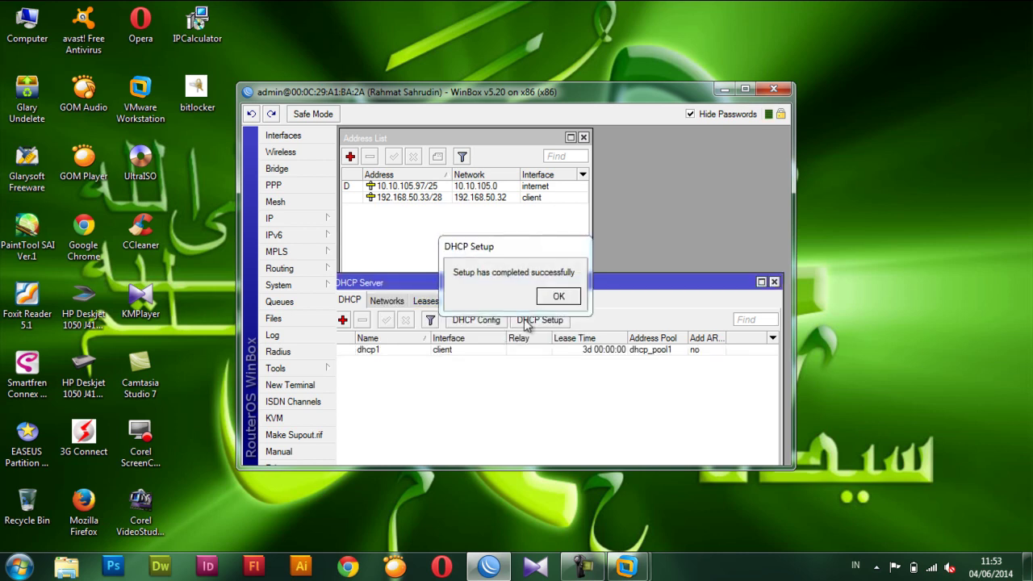
click(558, 297)
drag(592, 278, 603, 217)
click(780, 218)
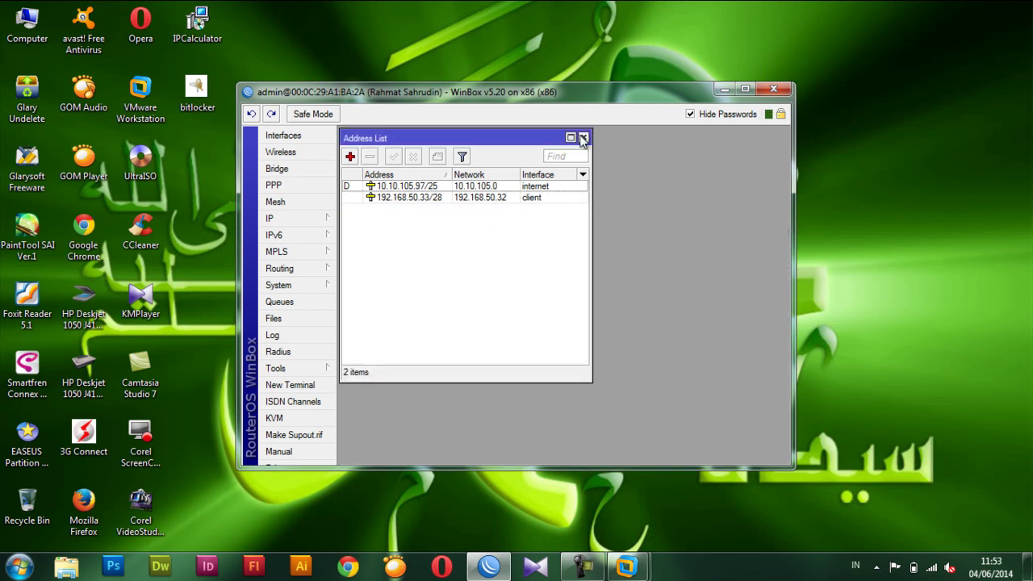
Add a static route for 0.0.0.0/0 with gateway 10.10.105.97.
click(292, 218)
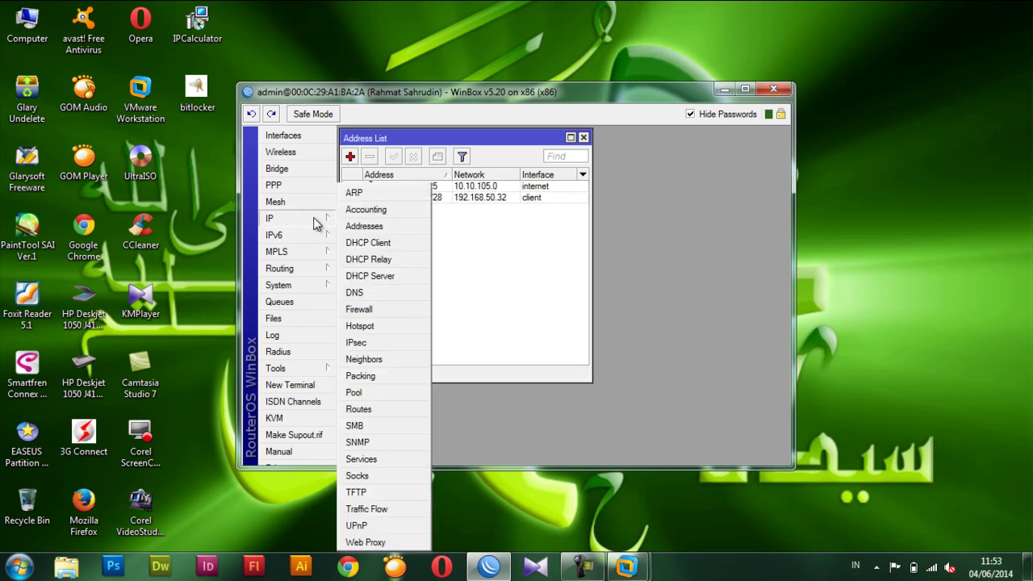
click(374, 409)
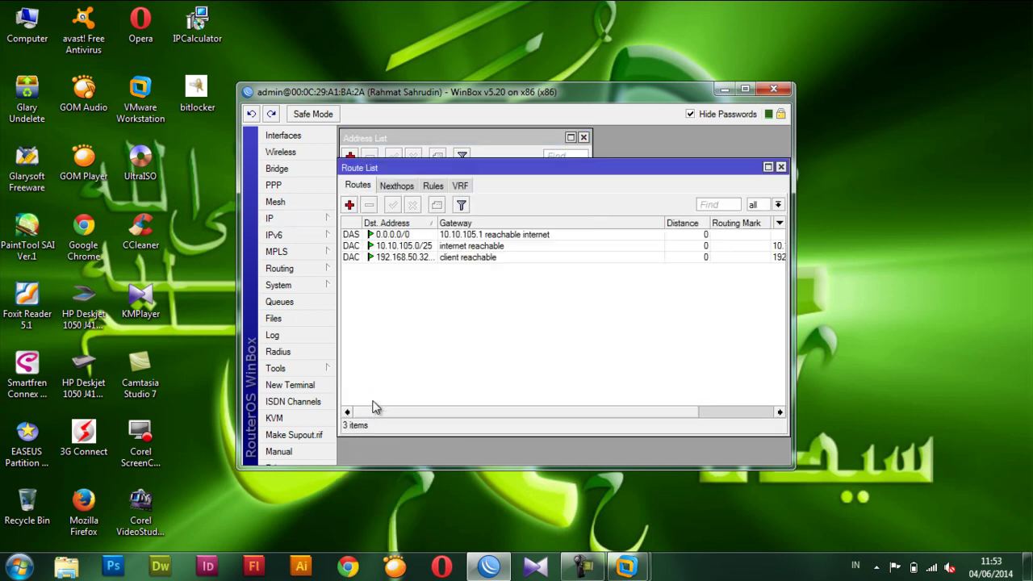
drag(456, 168, 457, 235)
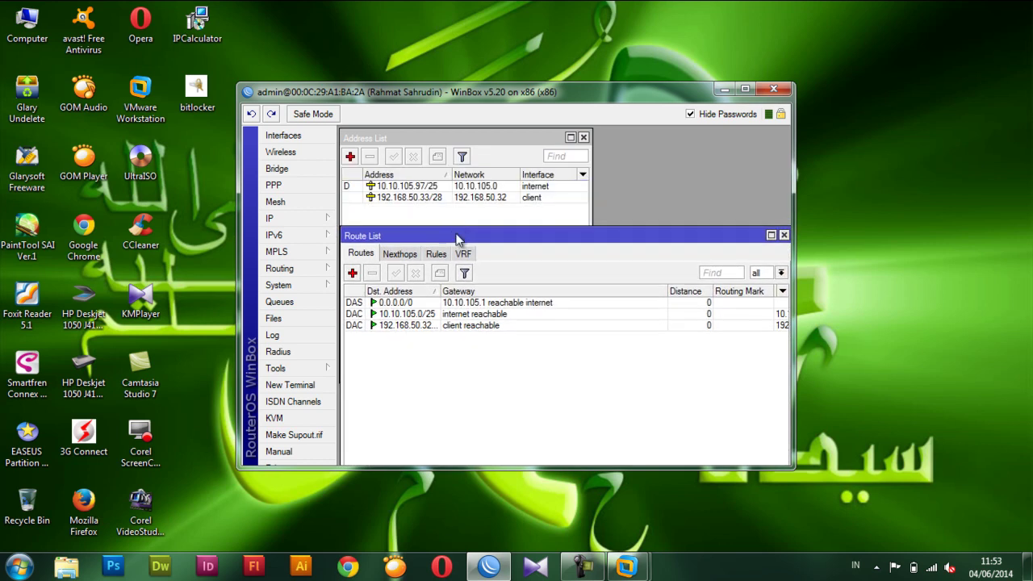
click(353, 273)
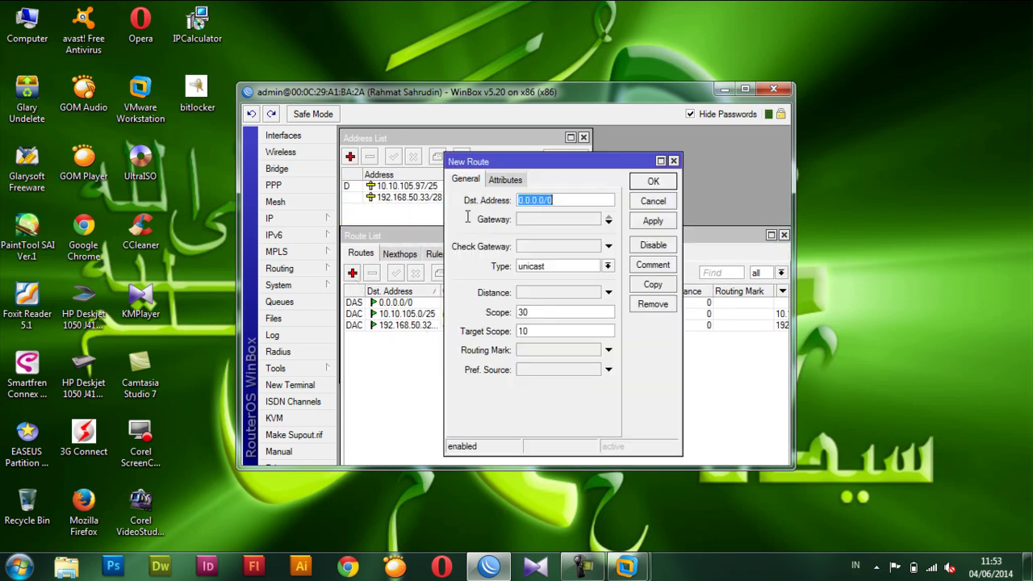
drag(522, 161, 446, 241)
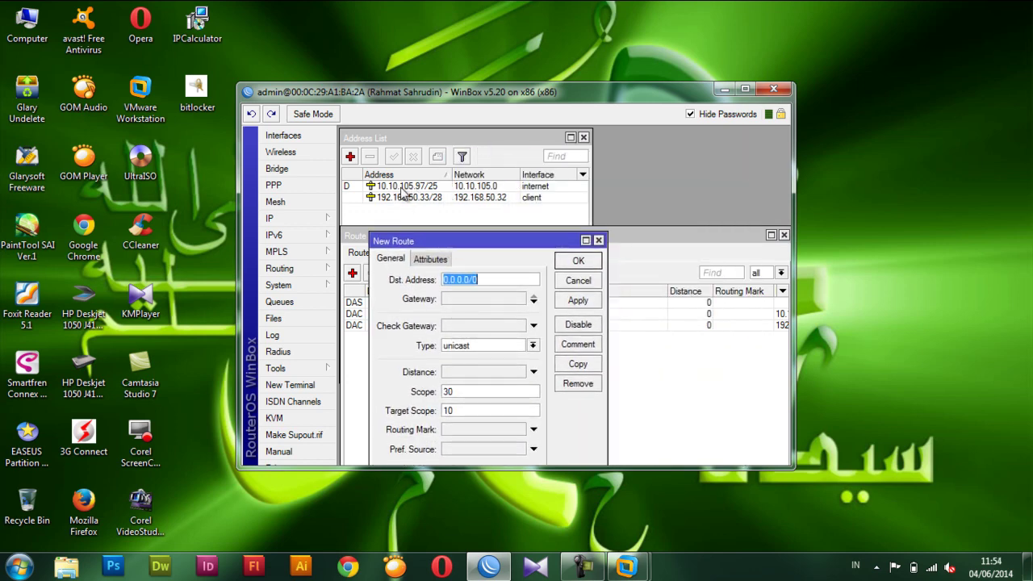
click(464, 299)
text(0.0.0.0)
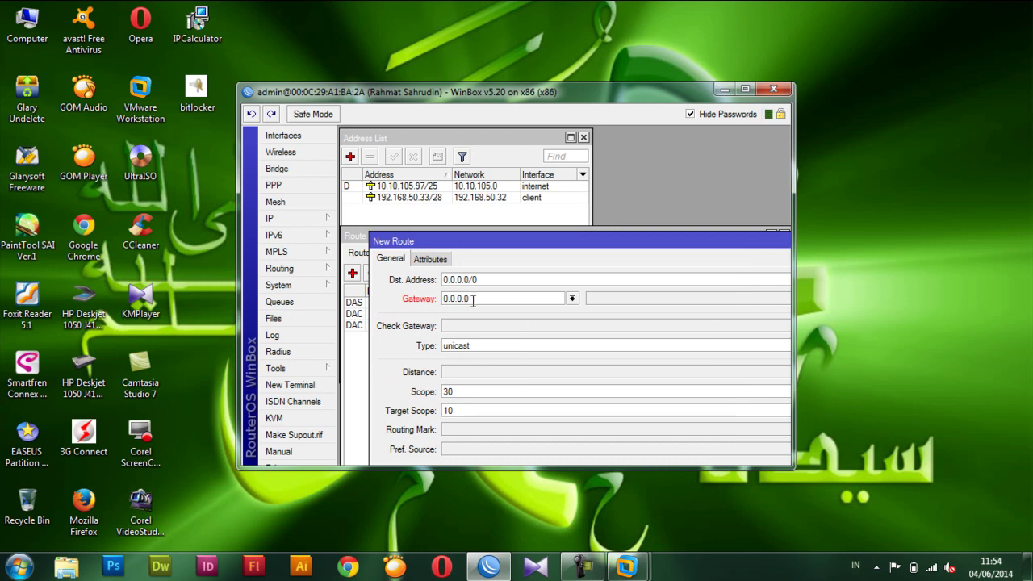
drag(473, 299, 436, 303)
text(10.10.105.97)
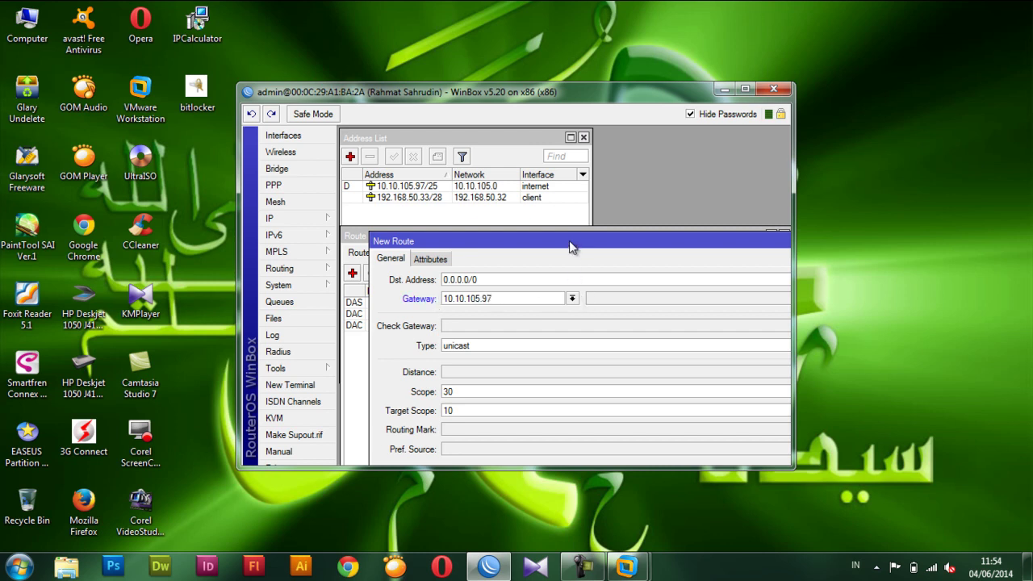
drag(570, 246, 477, 236)
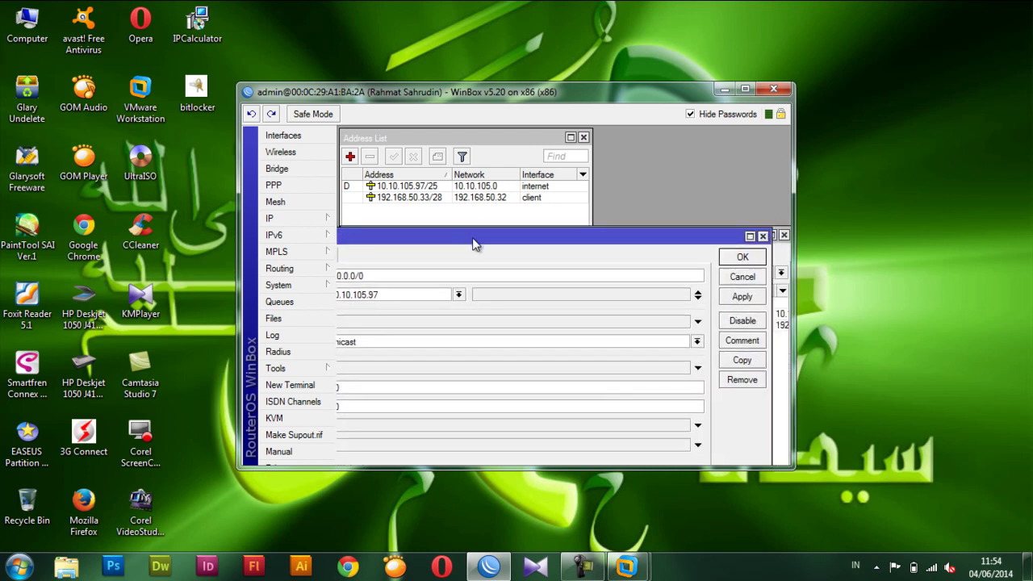
click(743, 257)
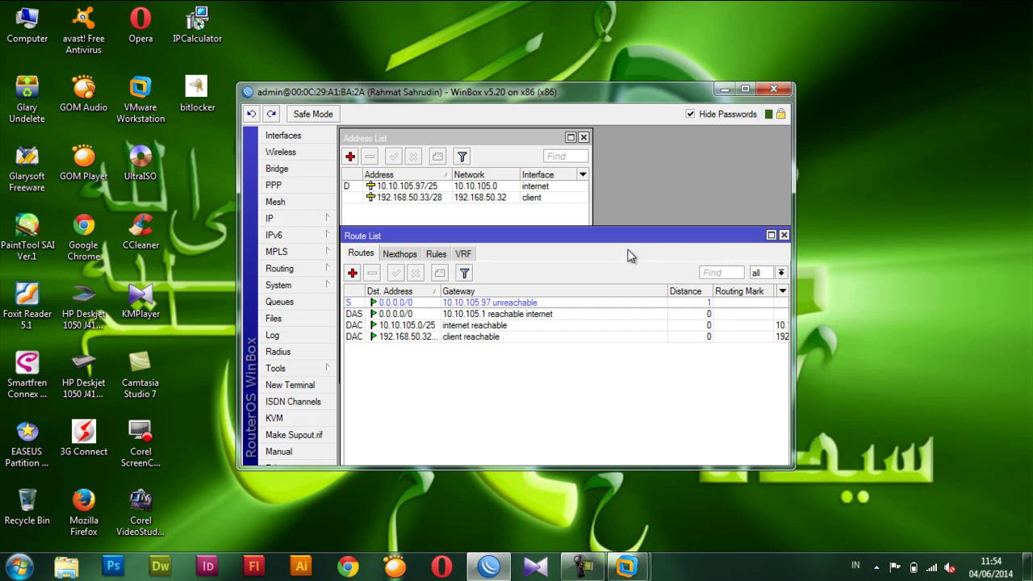
Close the Route List and Address List windows.
drag(476, 241, 406, 221)
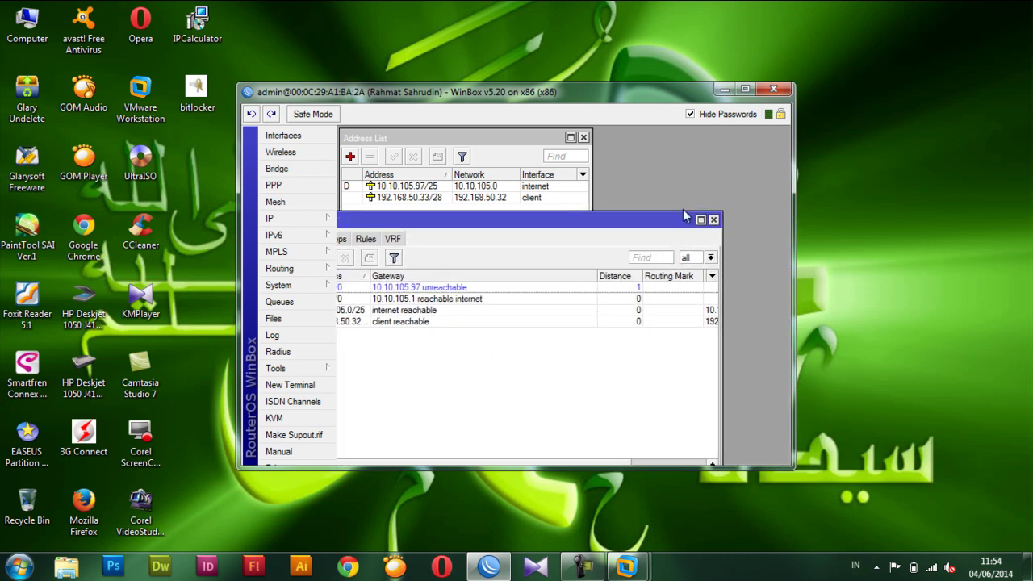
click(717, 216)
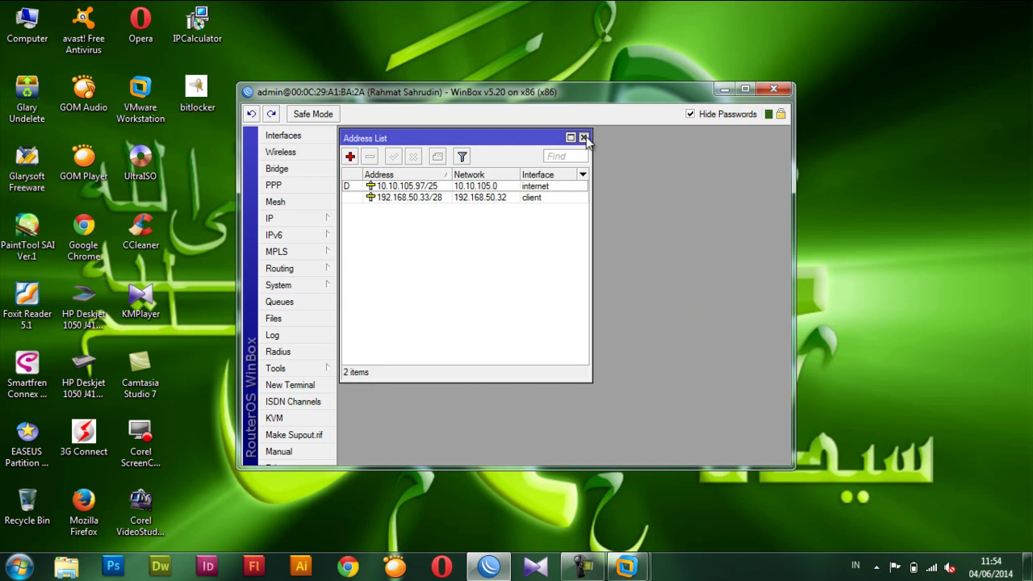
click(583, 137)
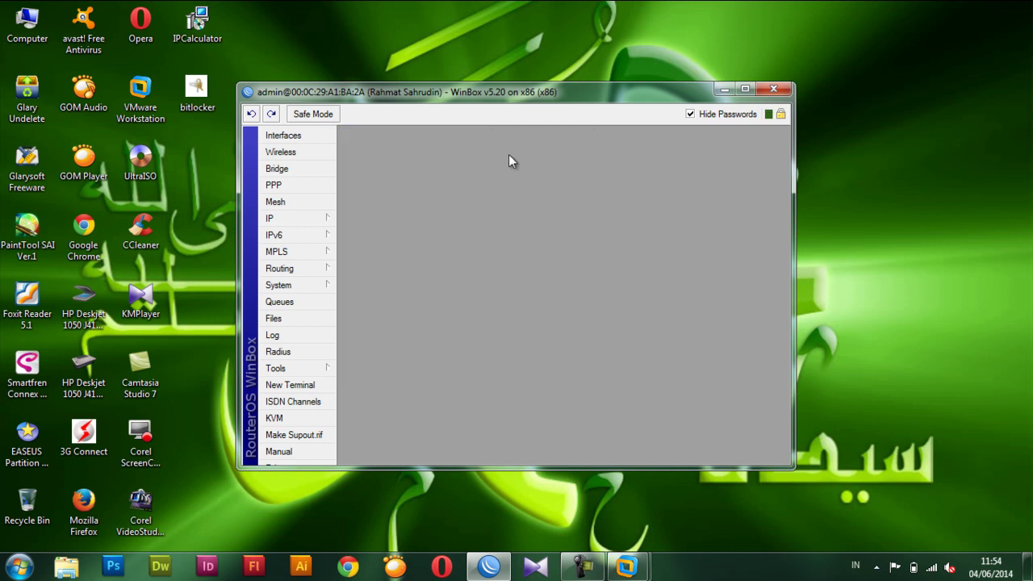
In IP > Firewall, add a Filter Rules entry accepting traffic on the forward chain.
click(295, 221)
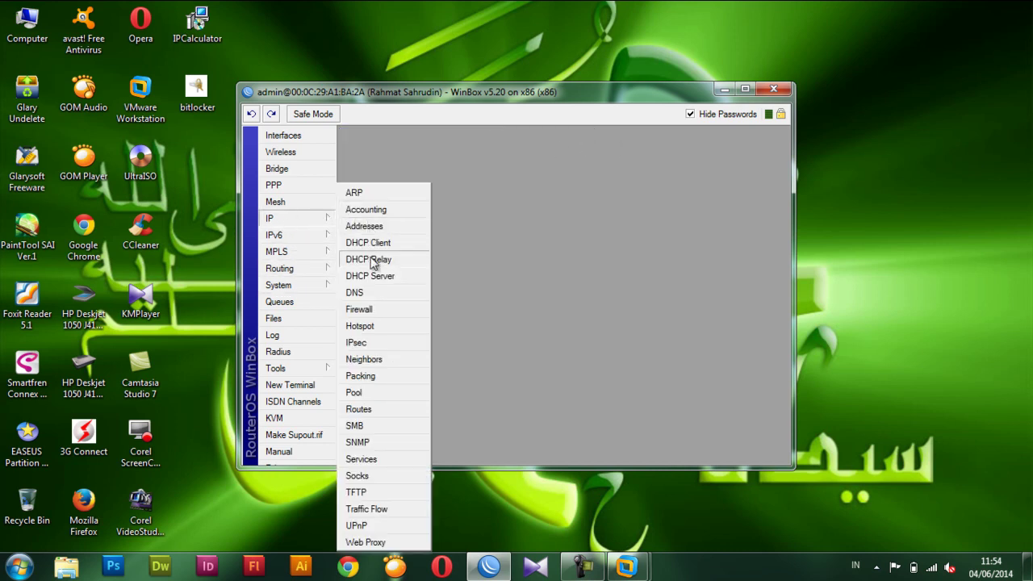
click(369, 314)
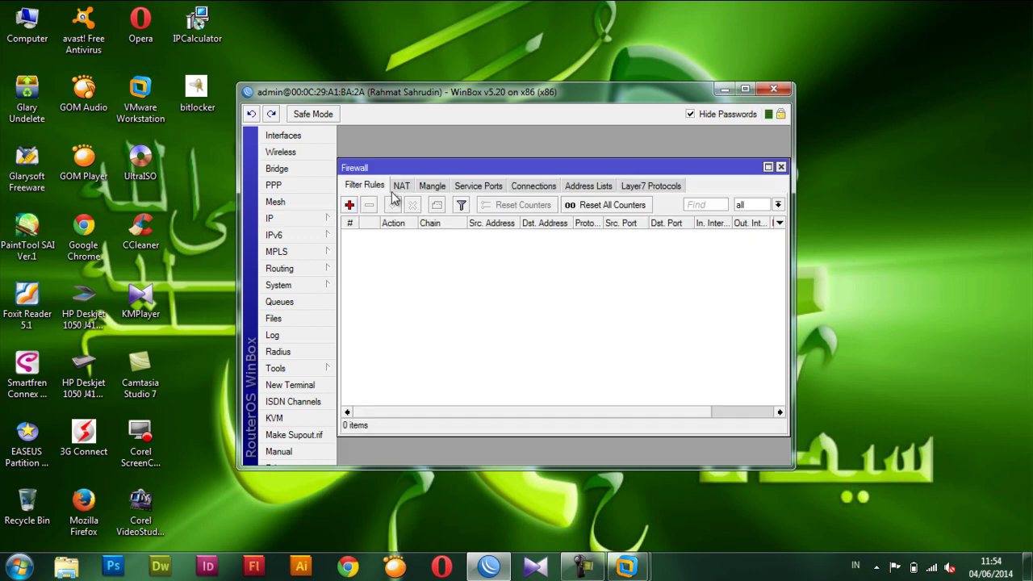
click(350, 206)
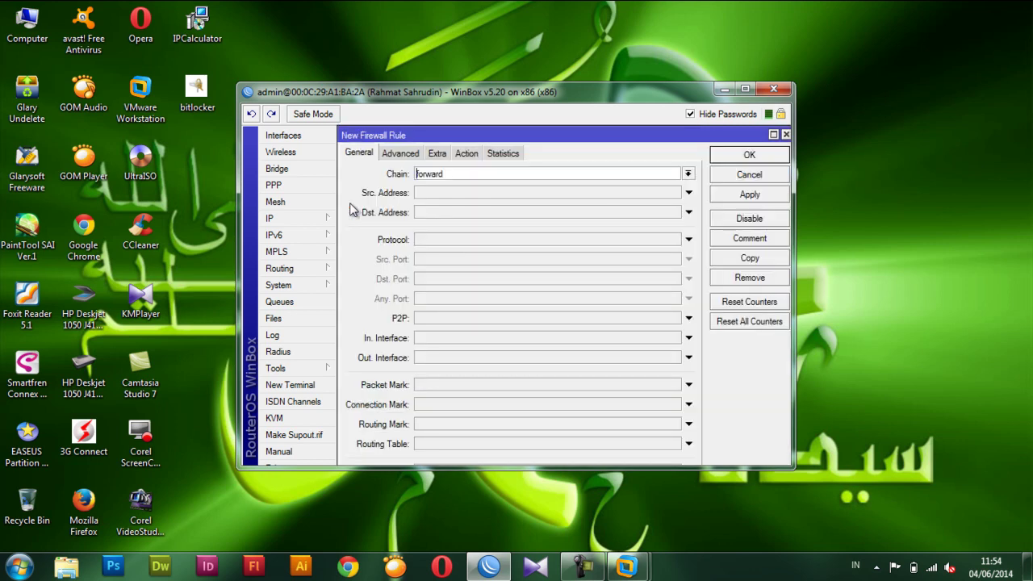
click(727, 159)
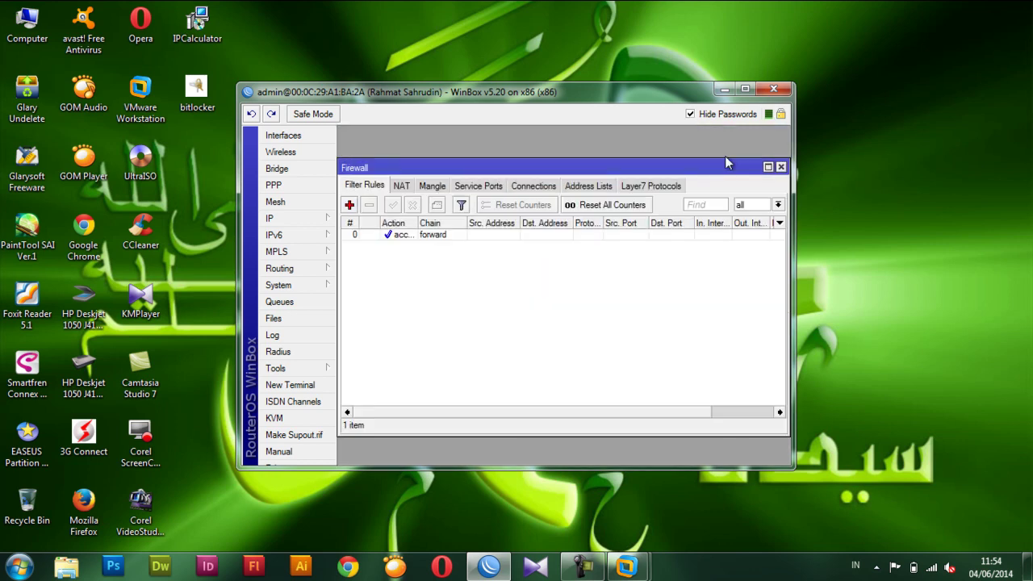
Add a srcnat NAT rule for protocol 6 (tcp) with action masquerade, then close Firewall.
click(401, 187)
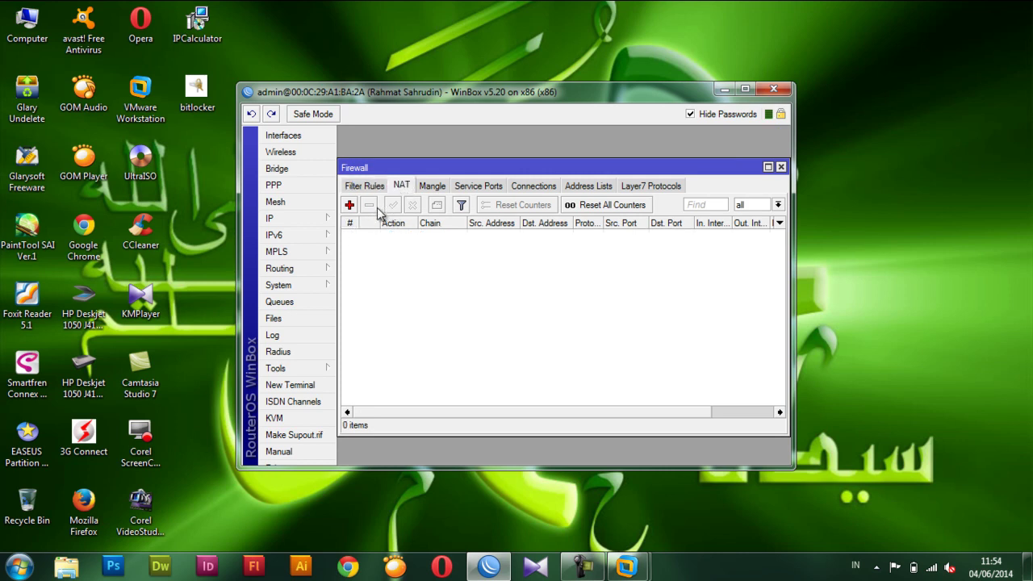
click(351, 206)
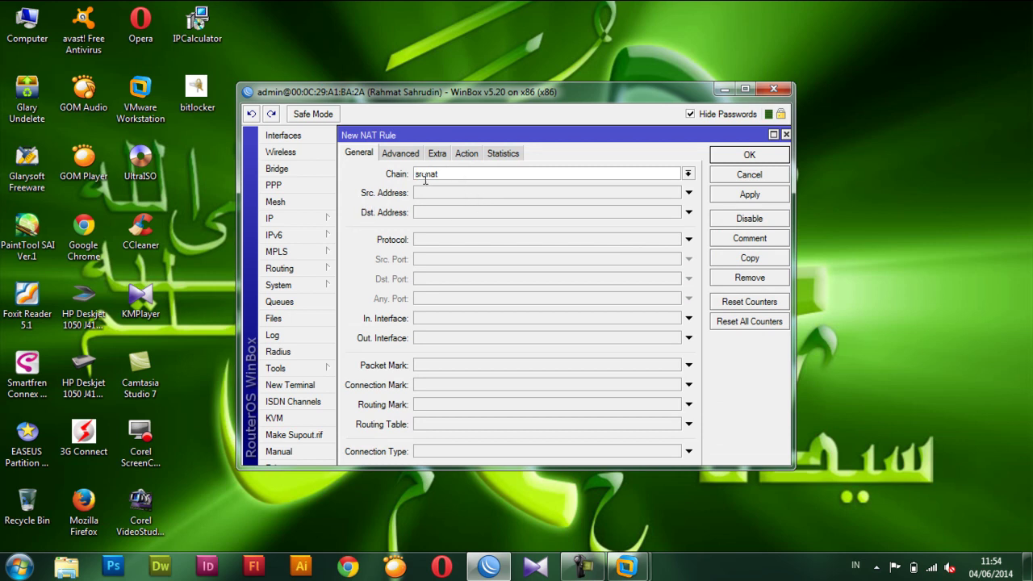
click(434, 242)
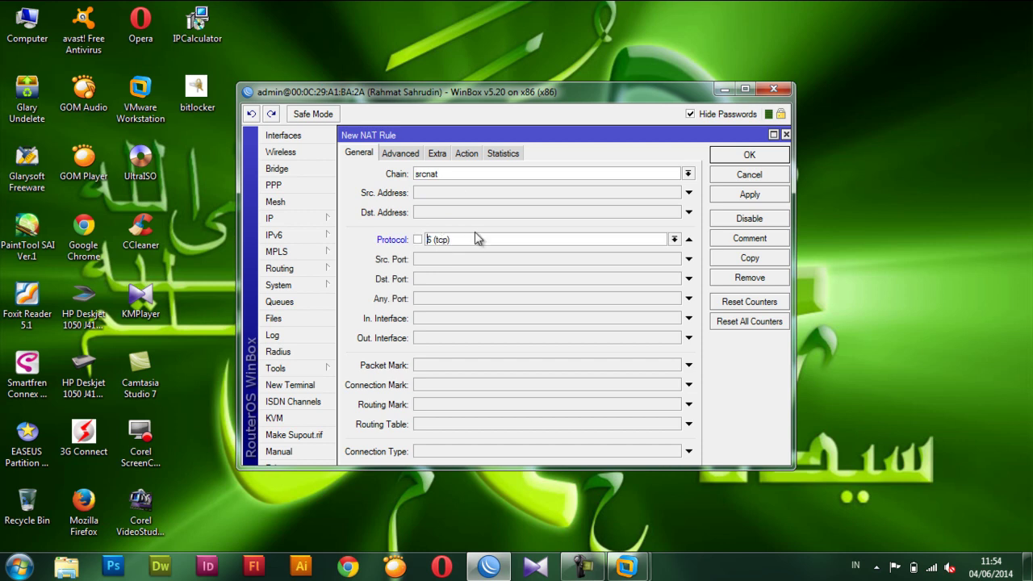
click(473, 154)
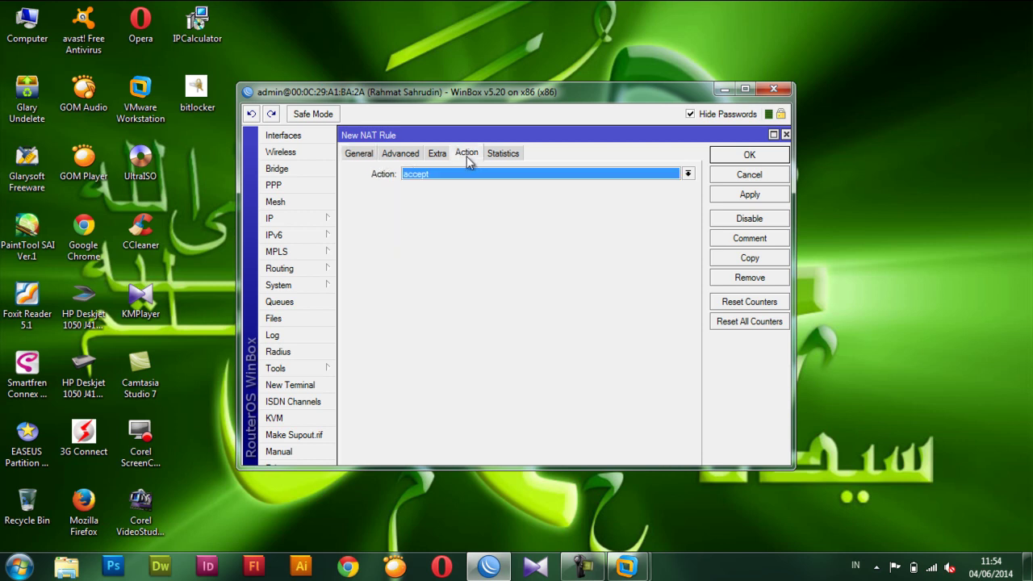
click(423, 175)
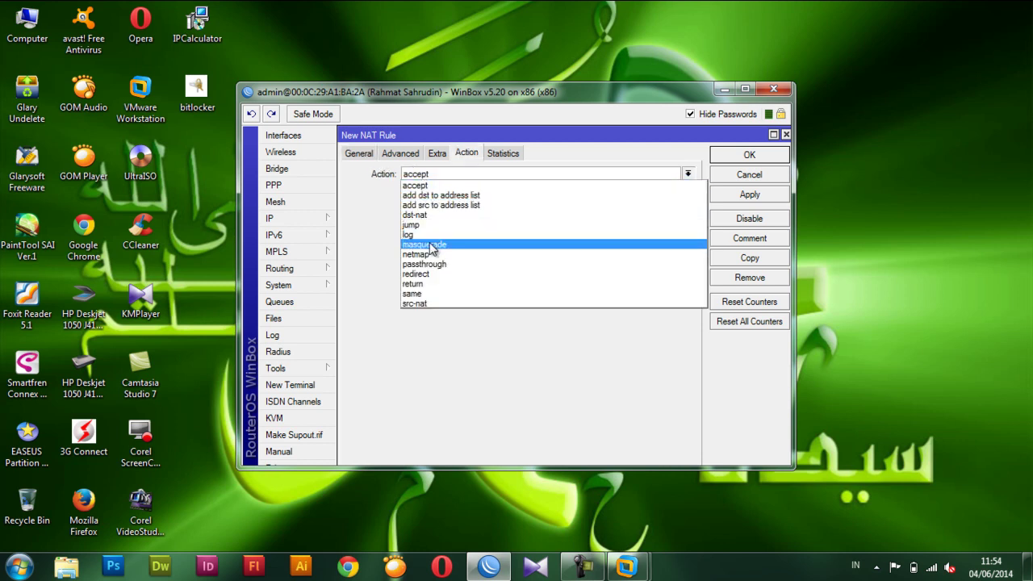
click(432, 245)
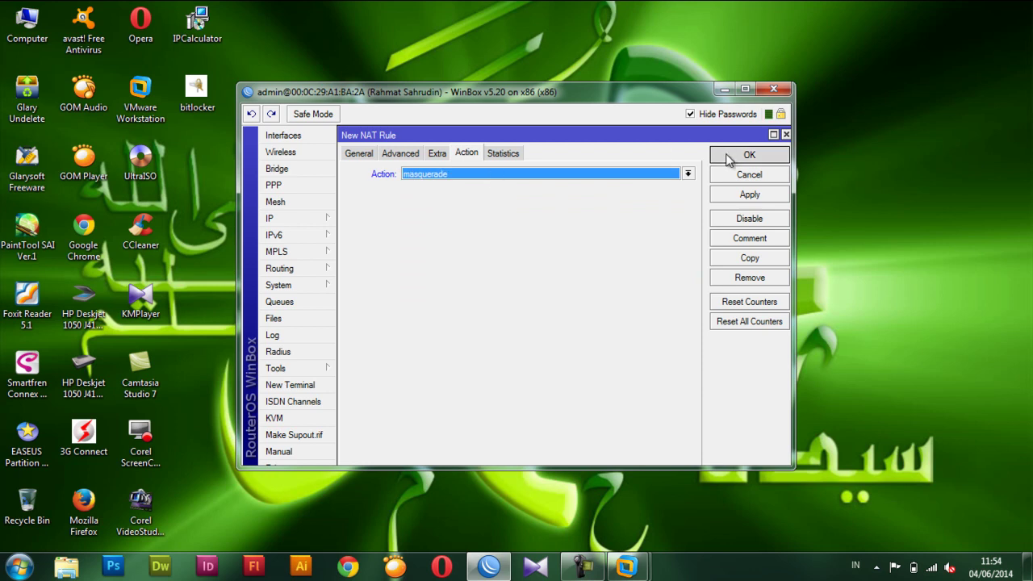
click(729, 154)
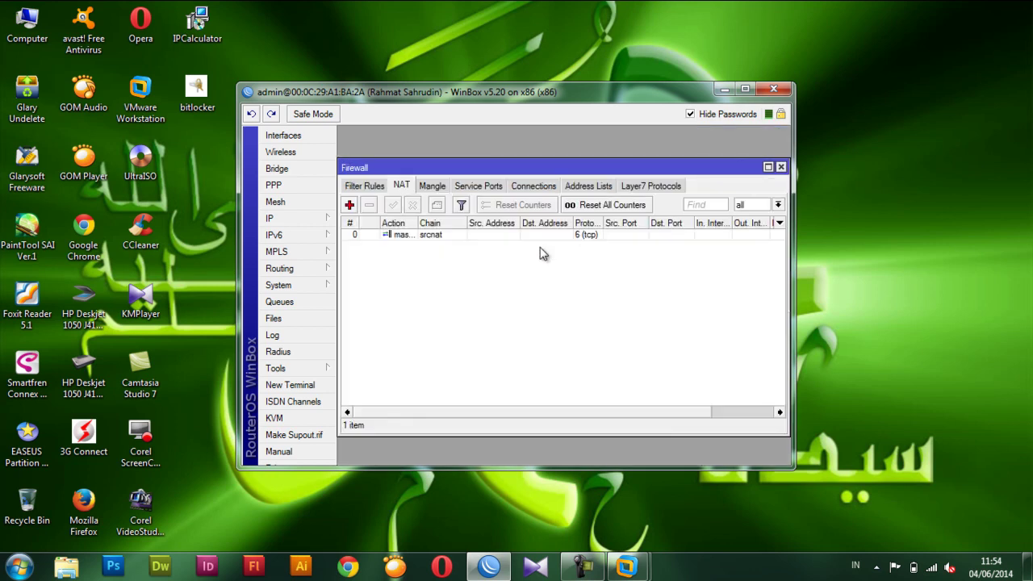
click(364, 186)
click(781, 167)
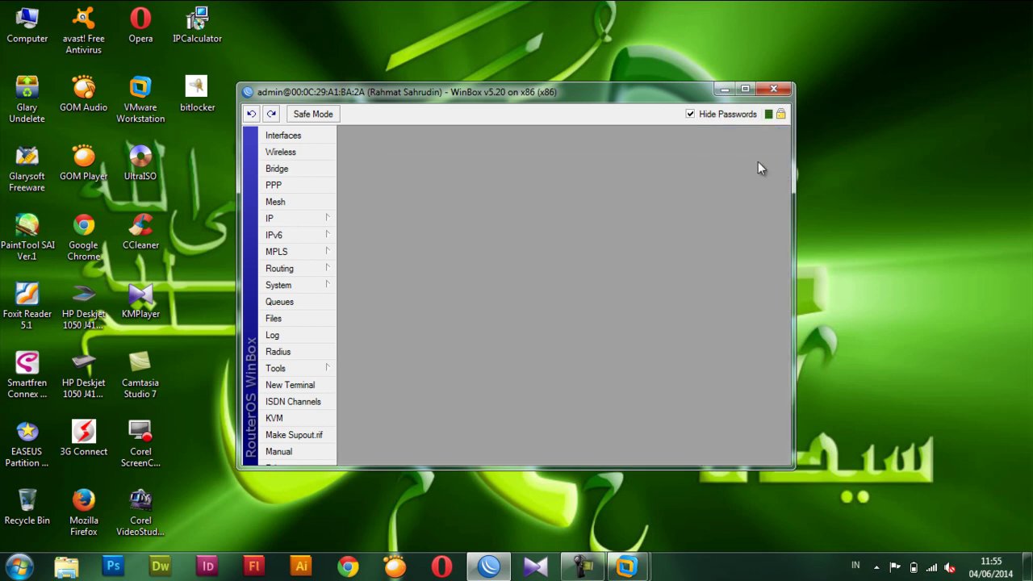
Minimize WinBox and start opening an existing virtual machine from VMware Workstation's Home page.
click(723, 89)
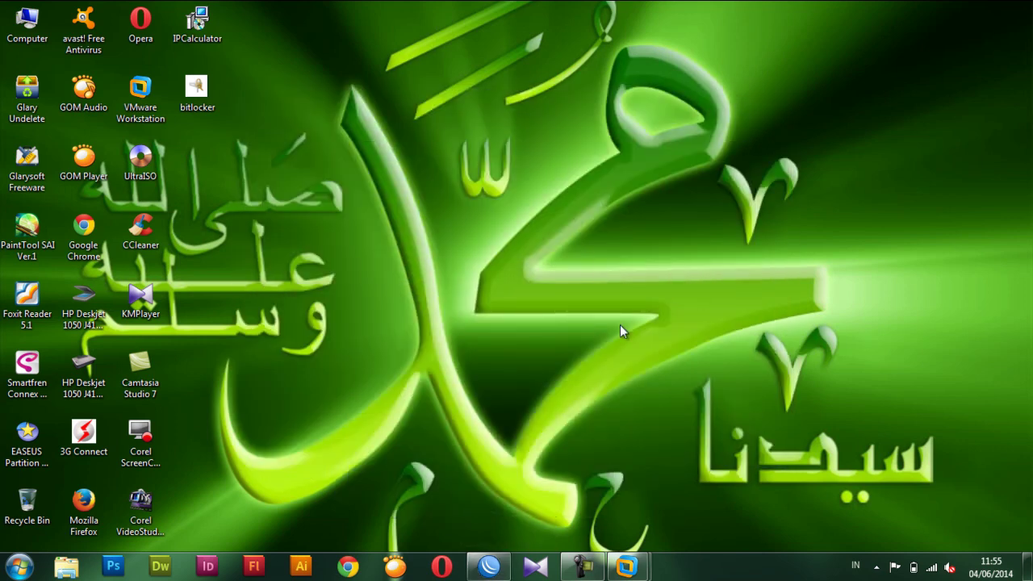
mouse_move(627, 567)
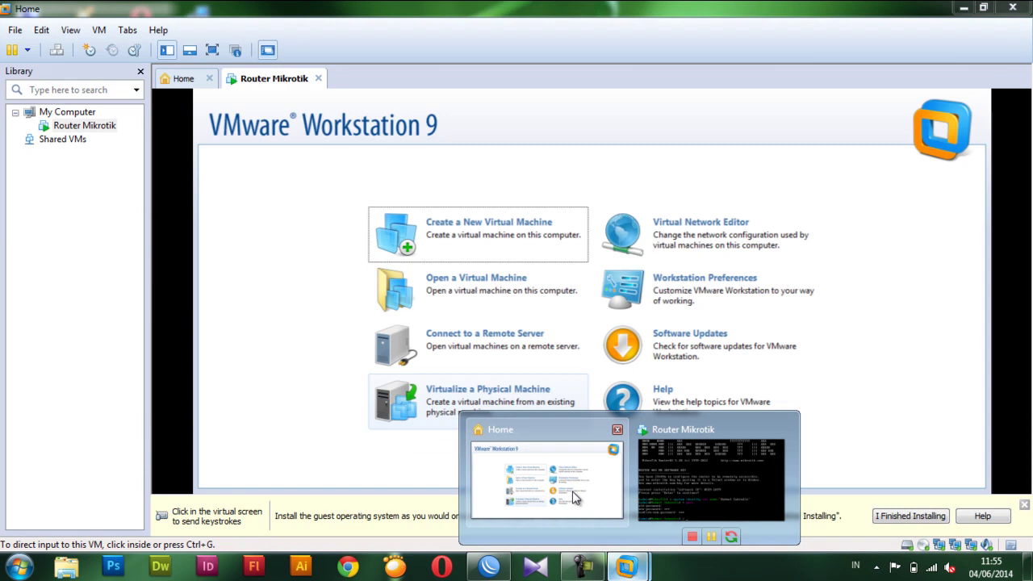
click(575, 496)
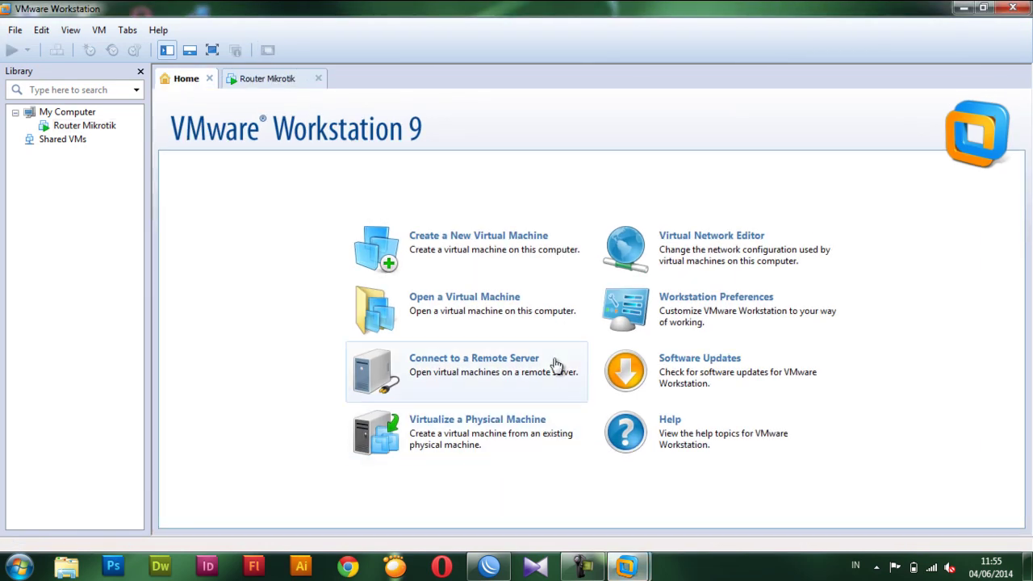
click(428, 303)
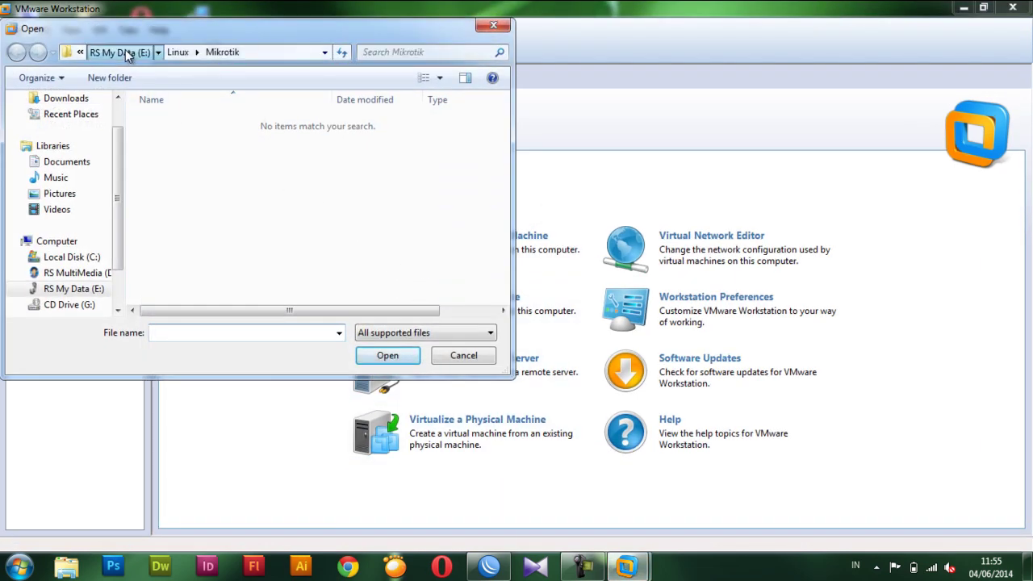
Browse to E:\Windows\ClientXP\ClientXP and open the ClientXP virtual machine file.
click(122, 52)
click(177, 216)
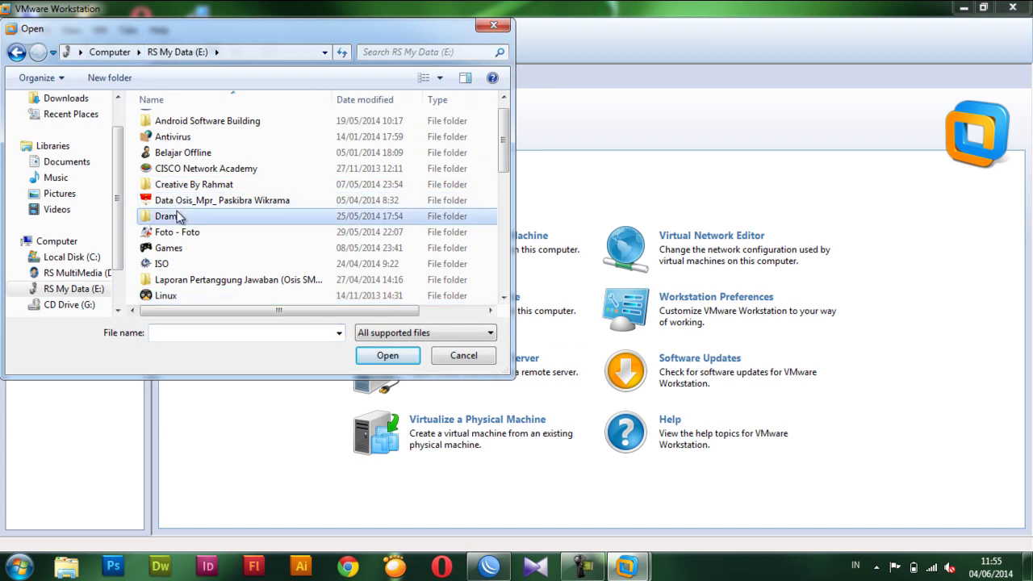
key(w)
key(Return)
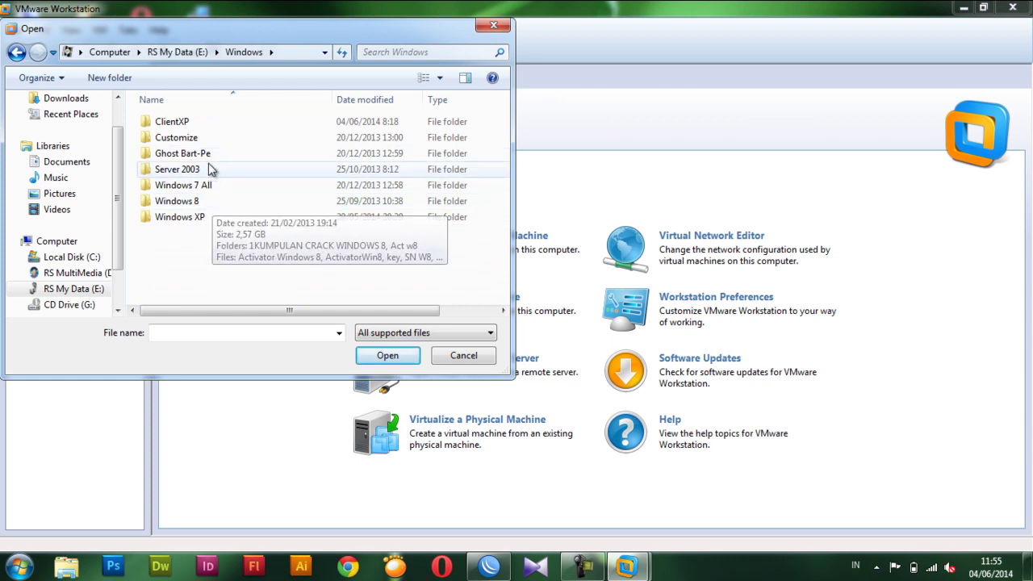
double_click(198, 122)
double_click(183, 125)
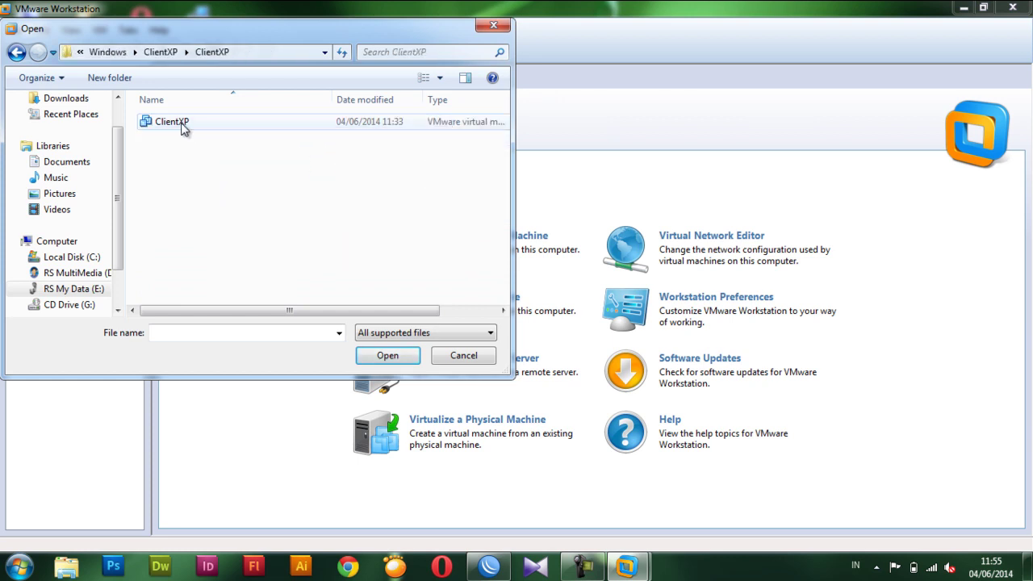
click(172, 126)
double_click(172, 126)
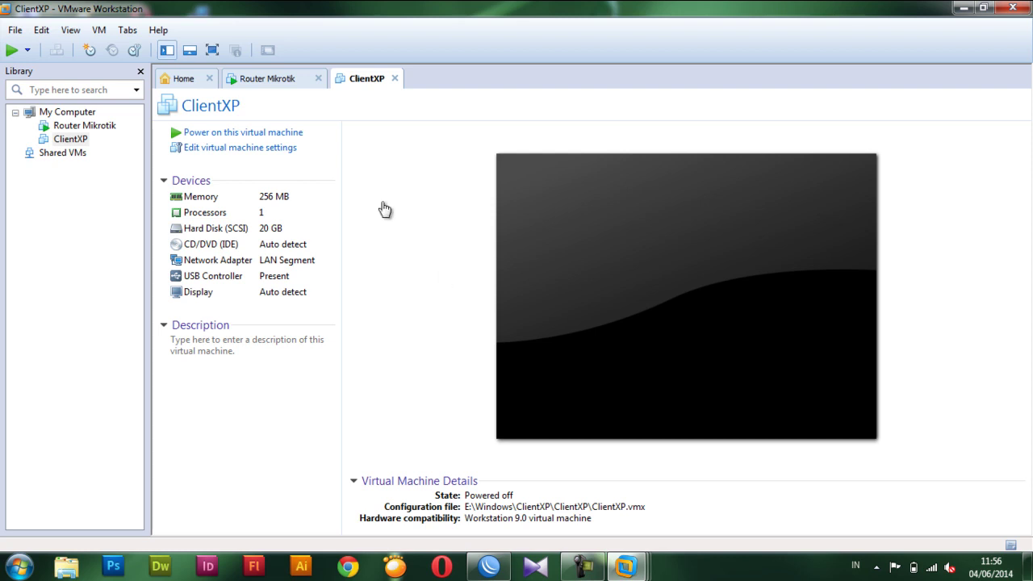
Power on ClientXP, let Windows XP boot to the desktop, and give the VM input focus.
click(239, 134)
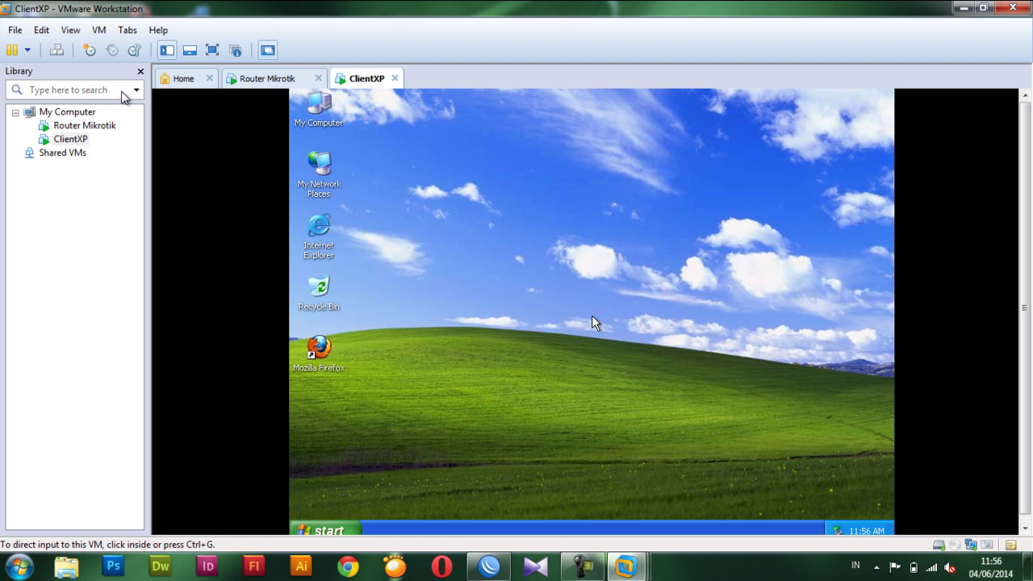
click(593, 319)
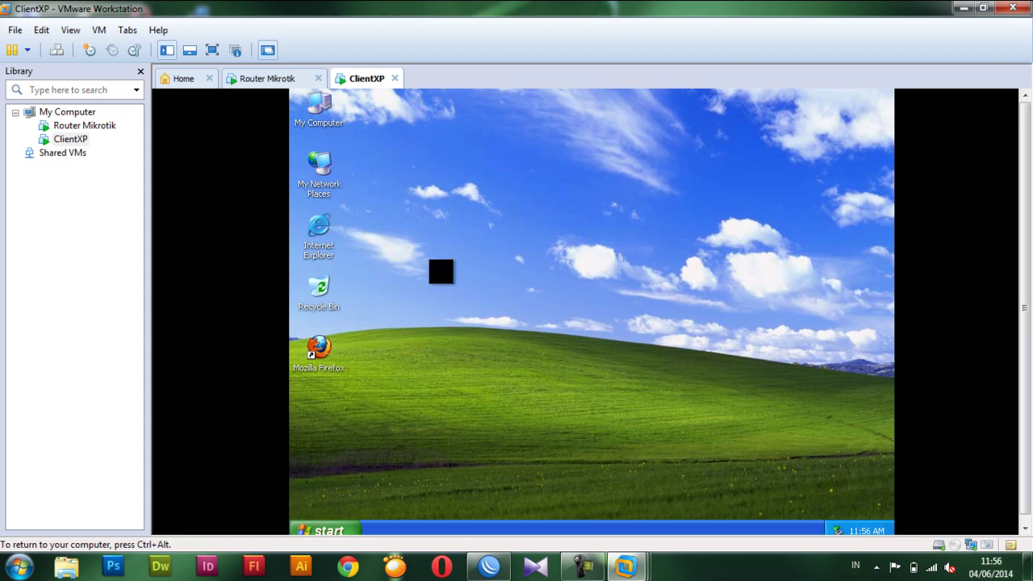
Disable and then re-enable the Local Area Connection in Network Connections.
double_click(327, 172)
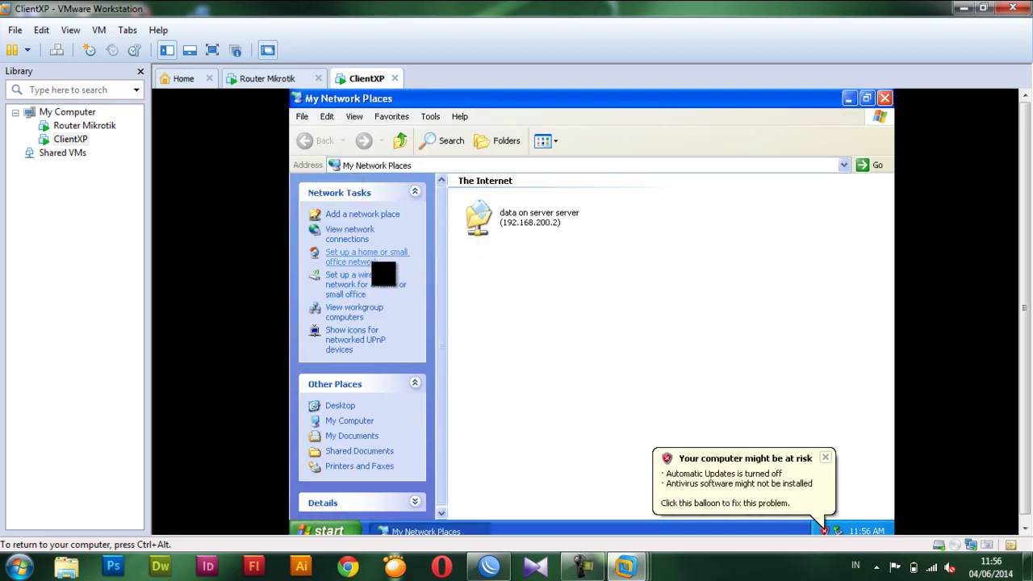
click(352, 234)
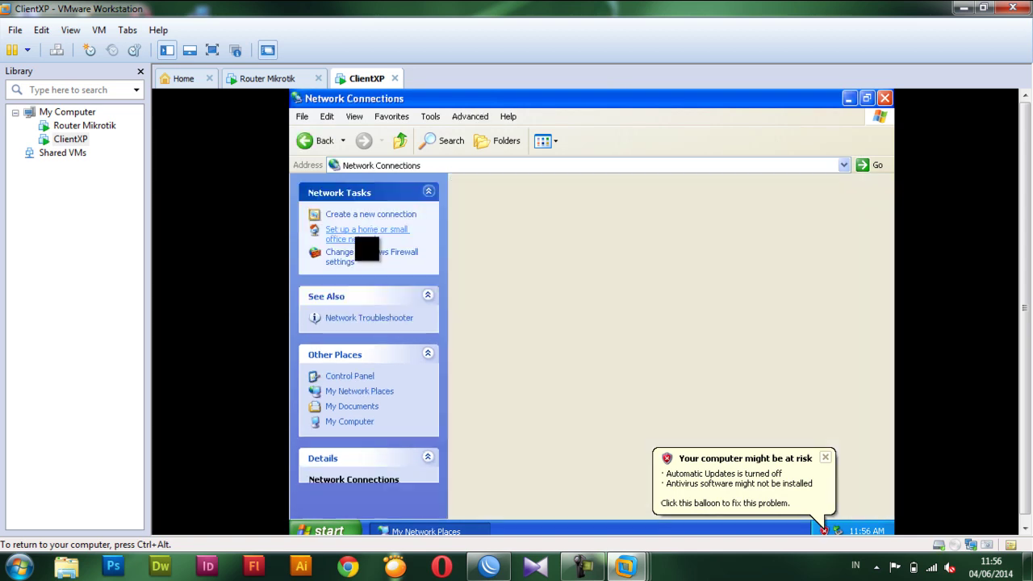
click(481, 218)
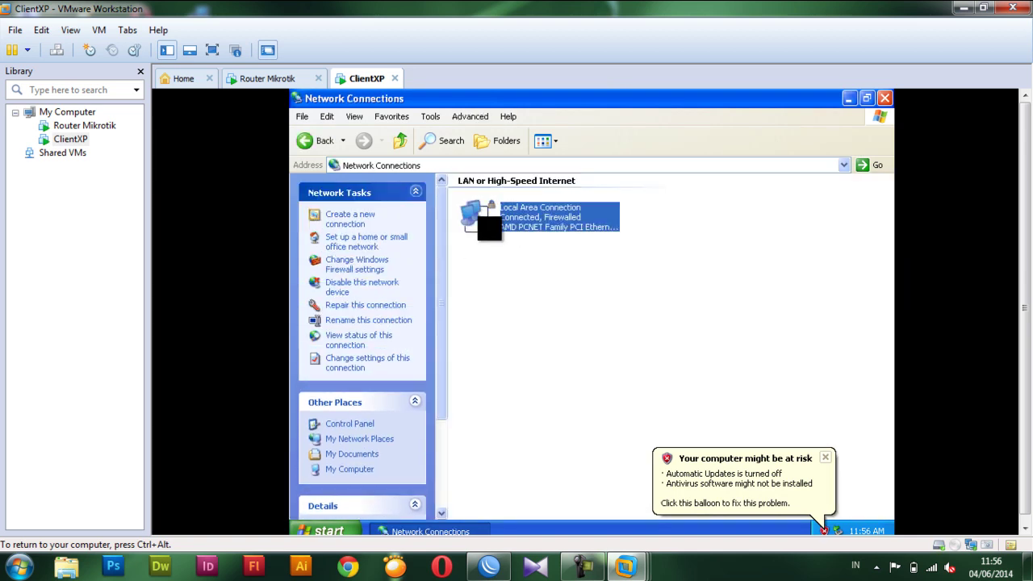
right_click(482, 219)
click(493, 225)
click(825, 458)
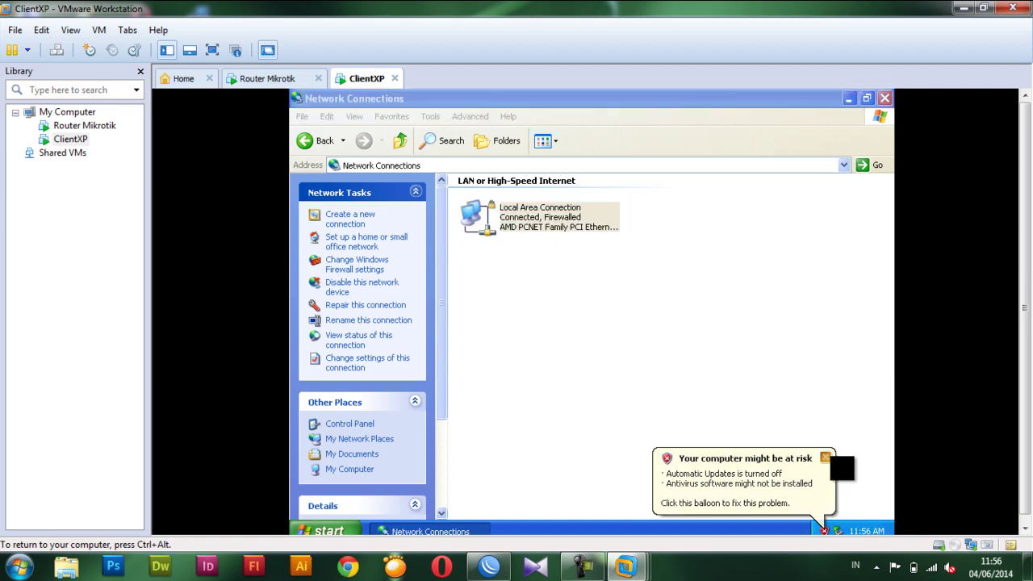
double_click(491, 223)
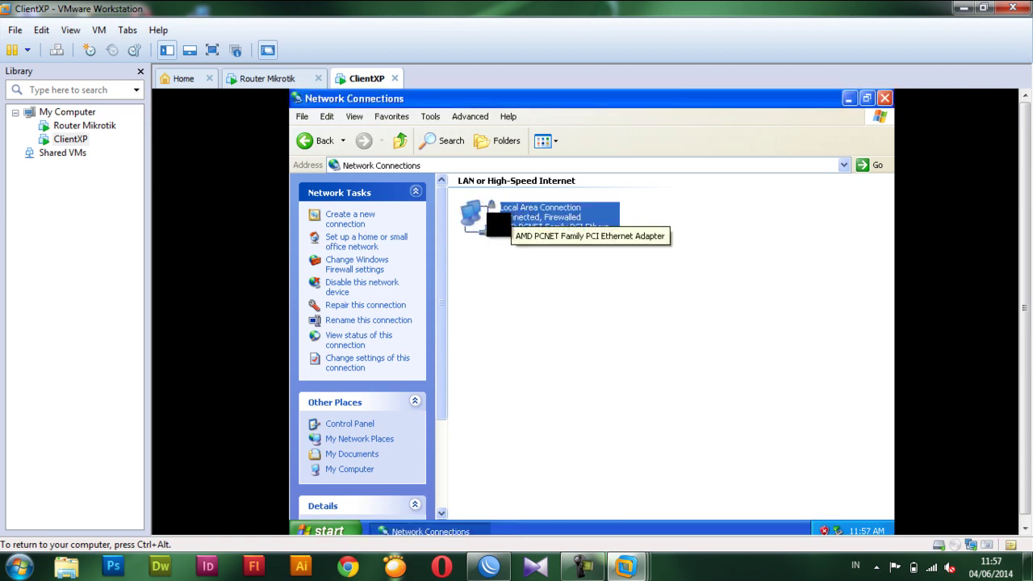
Confirm the DHCP address 192.168.50.46 and gateway 192.168.50.33 under Status > Support, then close the windows.
right_click(489, 213)
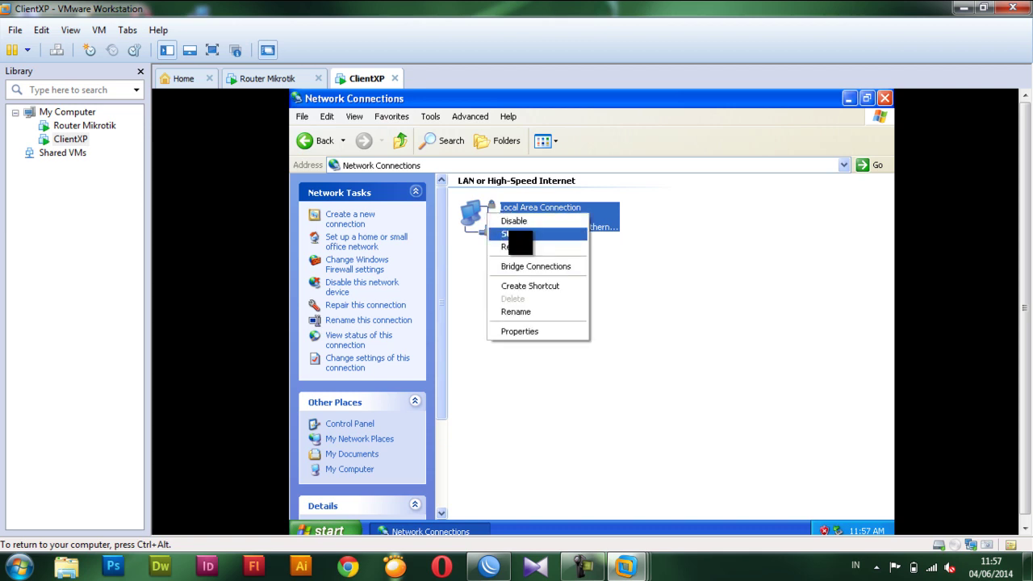
click(520, 237)
click(510, 181)
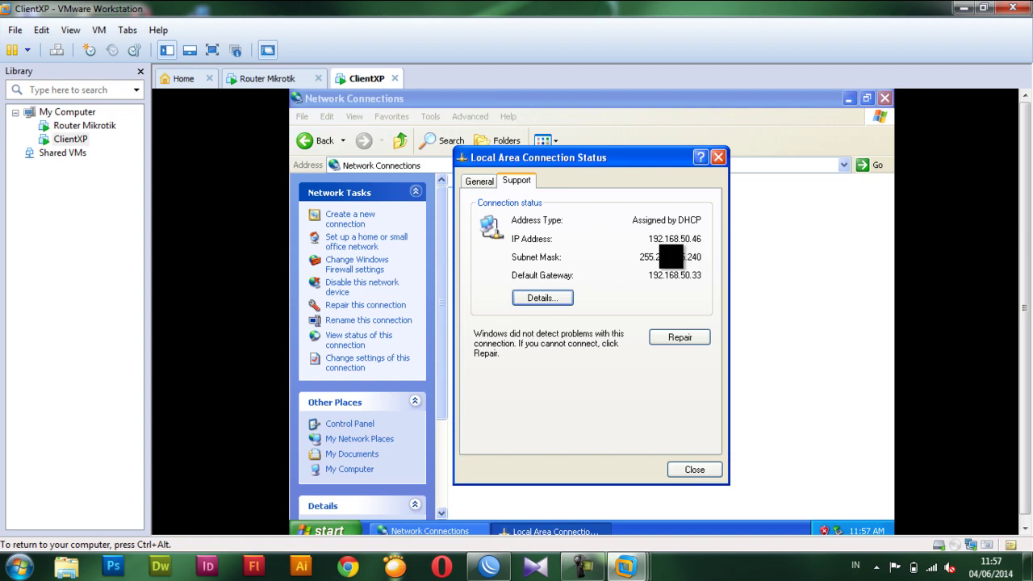
click(711, 470)
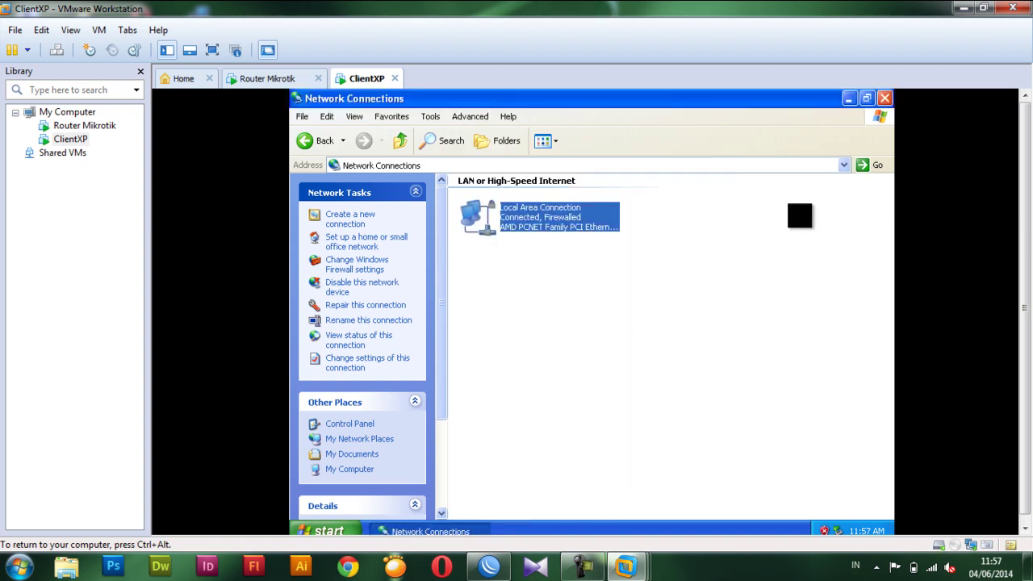
click(884, 97)
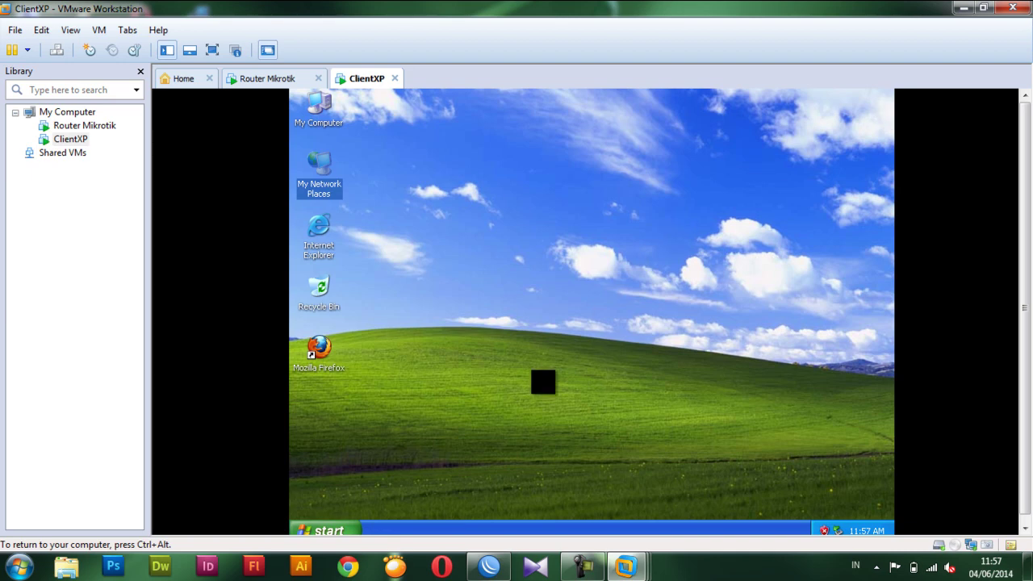
Launch Mozilla Firefox and try loading google.co.id.
click(344, 365)
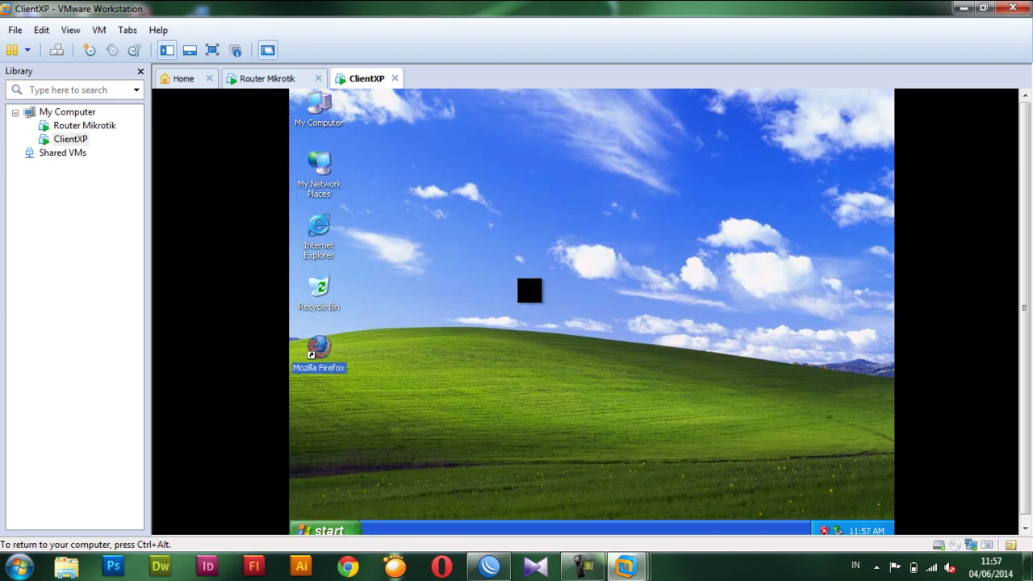
key(Return)
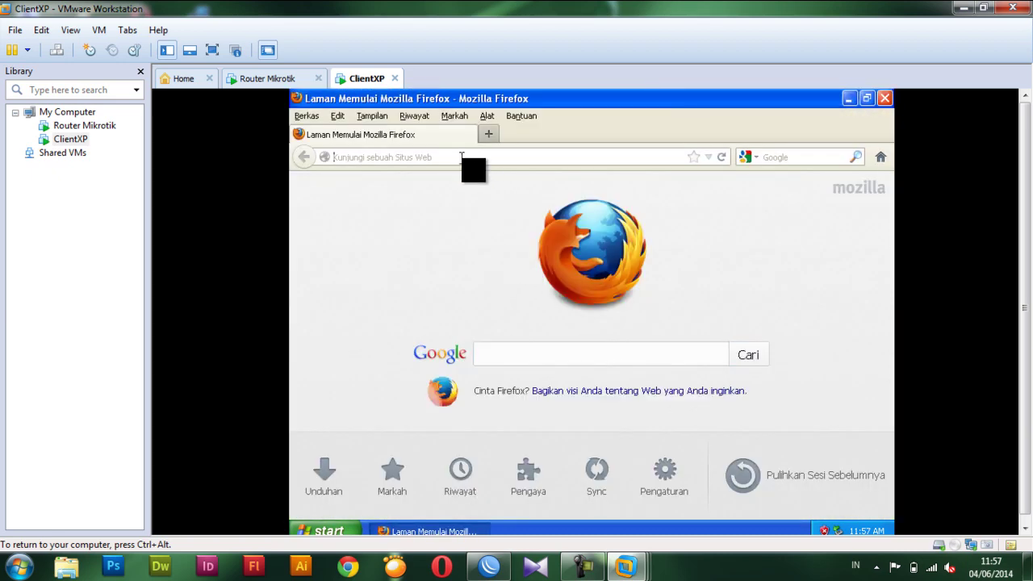
click(462, 156)
text(google.co.id)
key(Return)
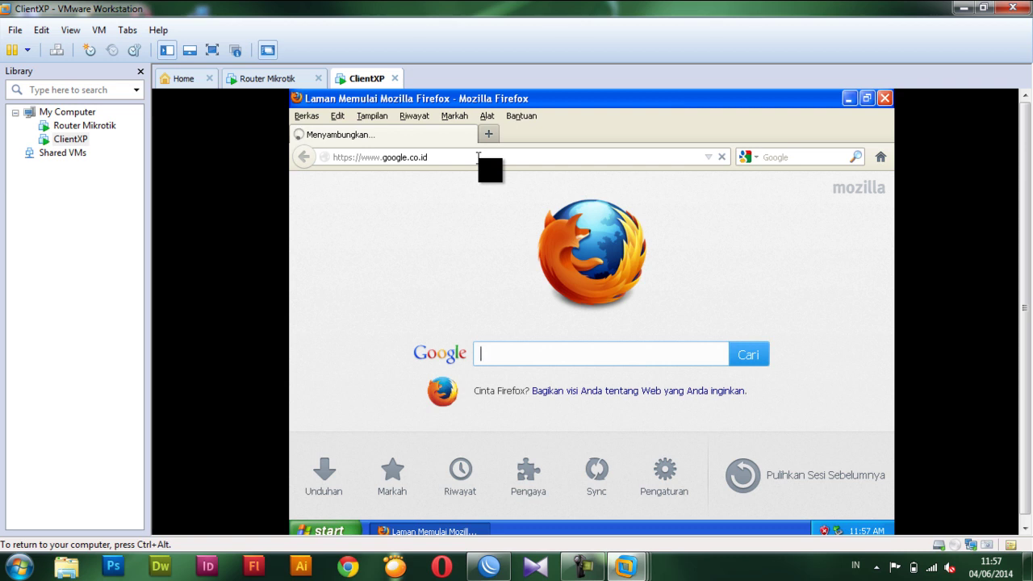
click(489, 134)
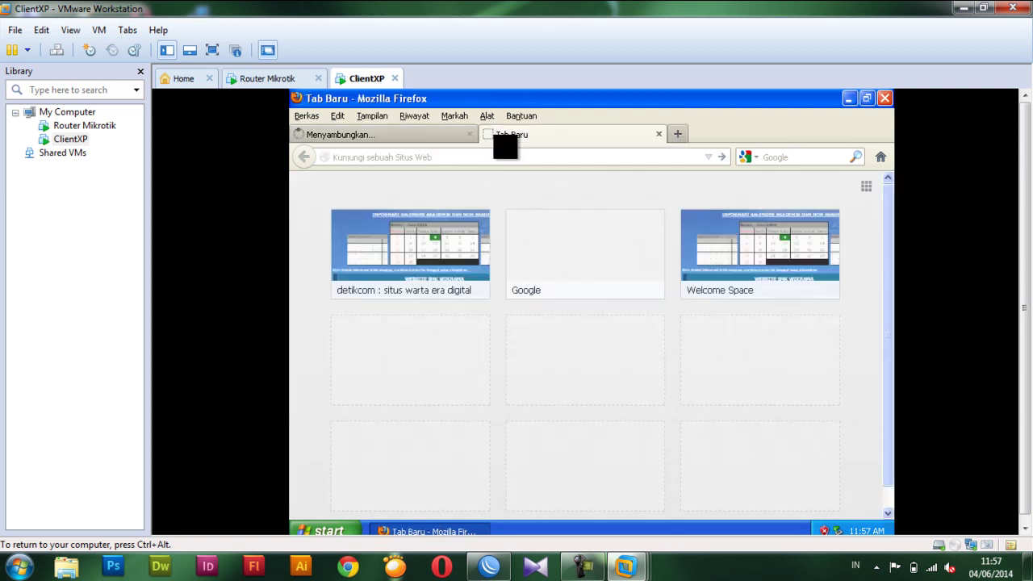
text(det)
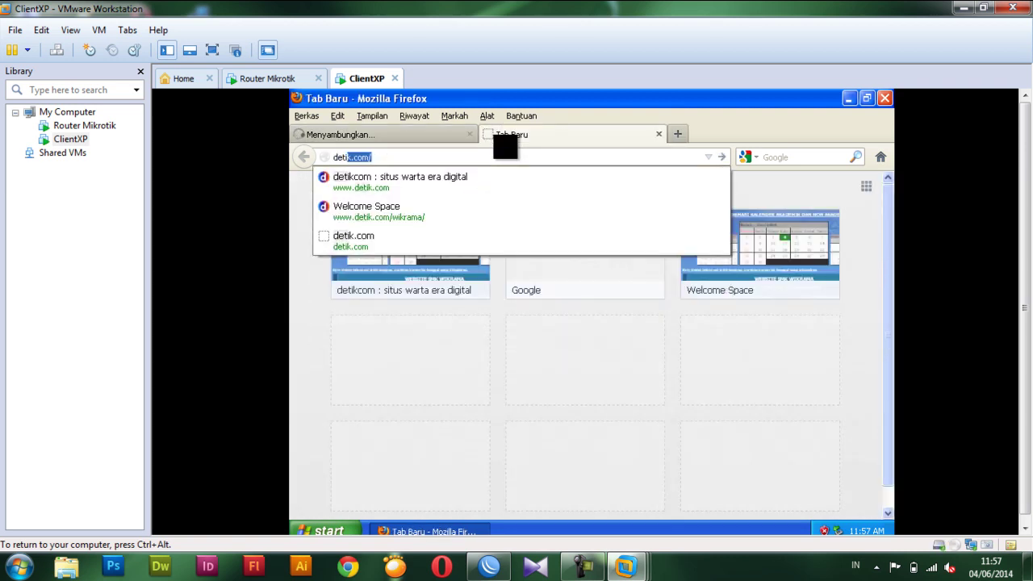
text(ik)
key(Return)
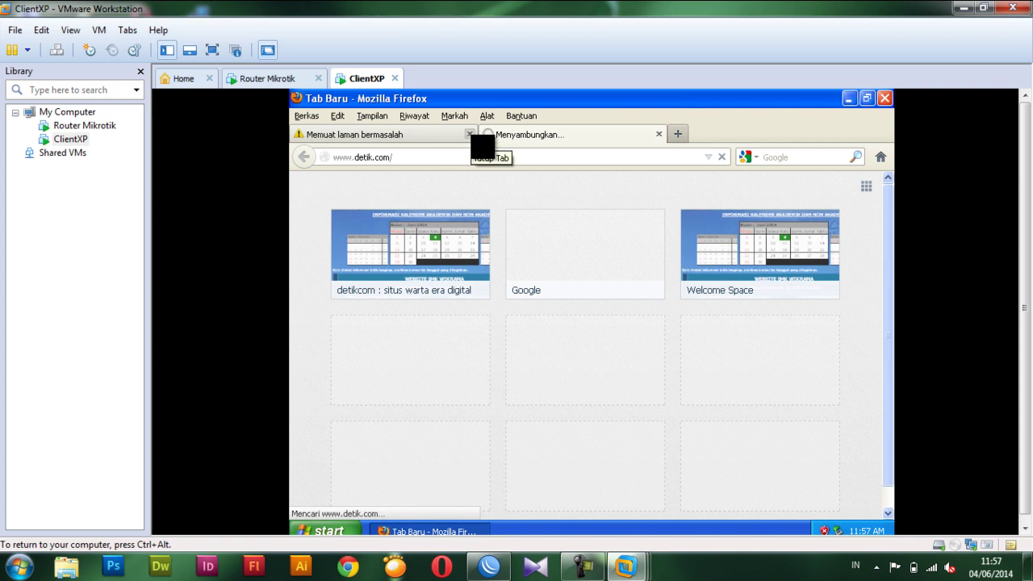
click(469, 134)
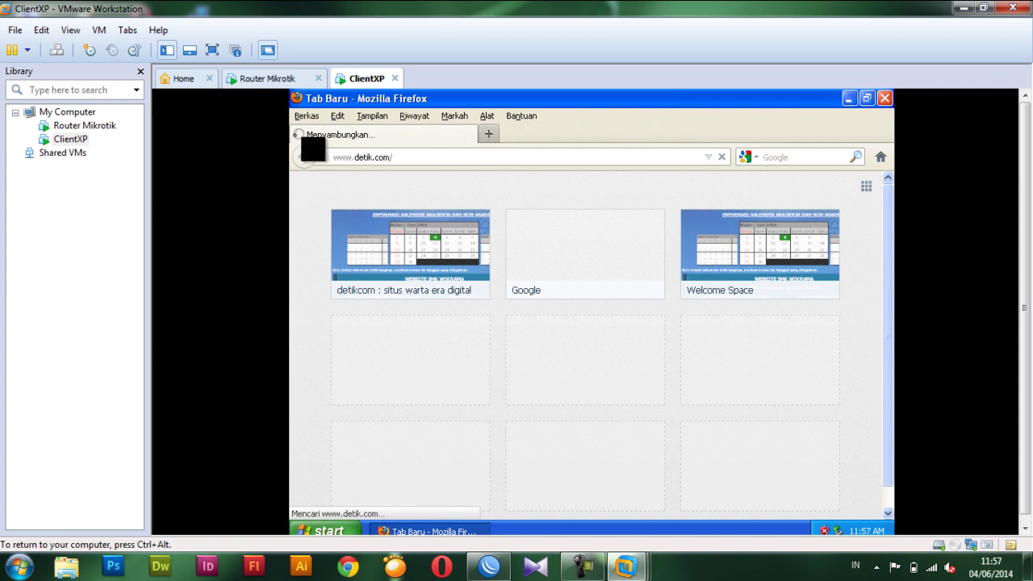
click(723, 156)
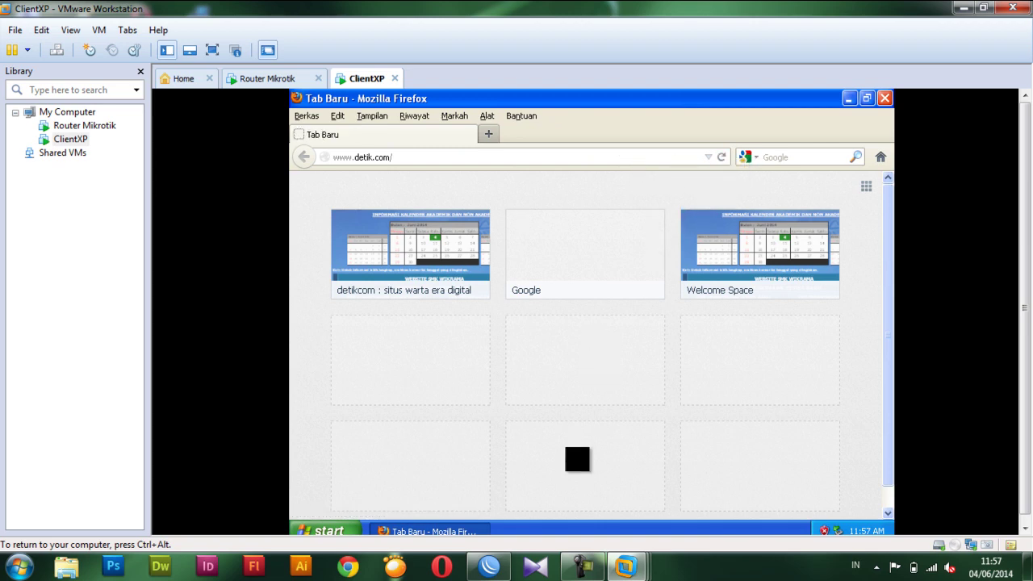
click(490, 566)
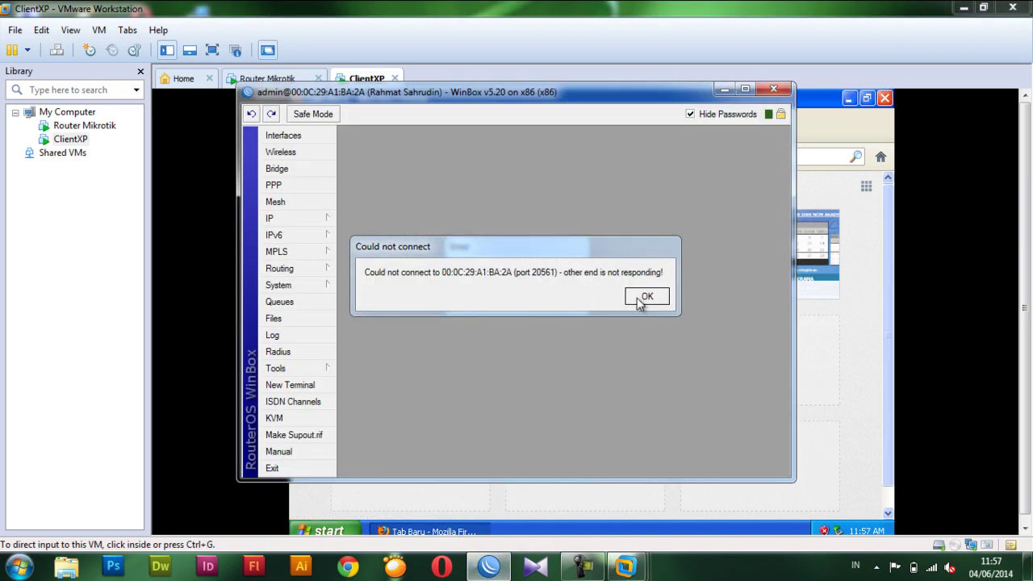
Dismiss the could-not-connect error and reconnect WinBox to the router.
click(647, 297)
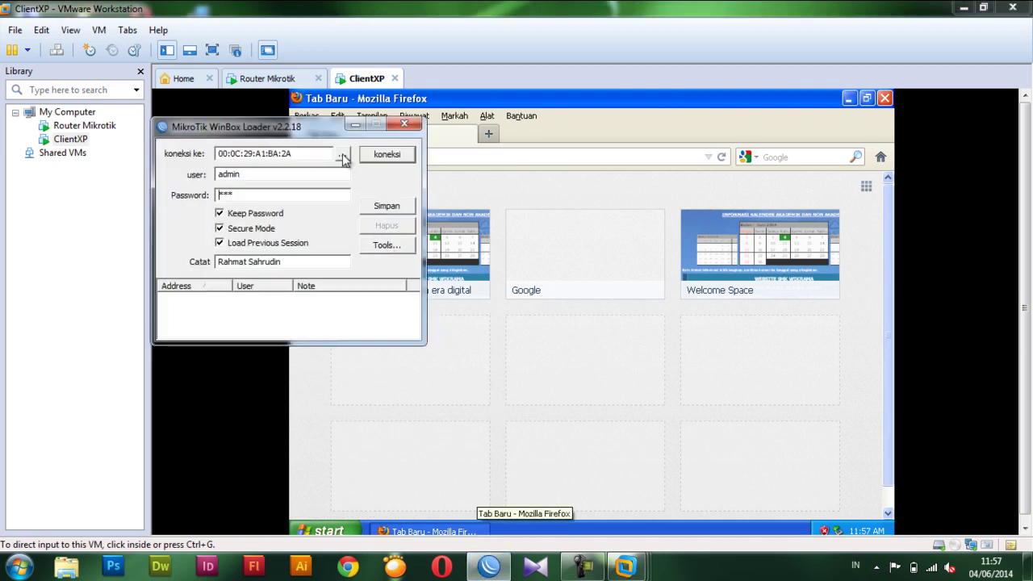
click(377, 155)
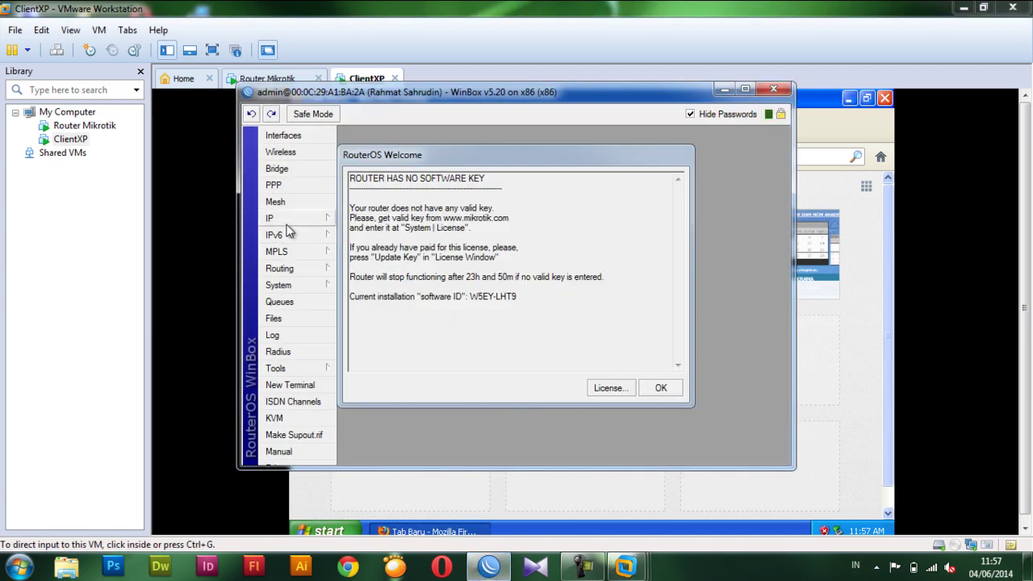
click(289, 220)
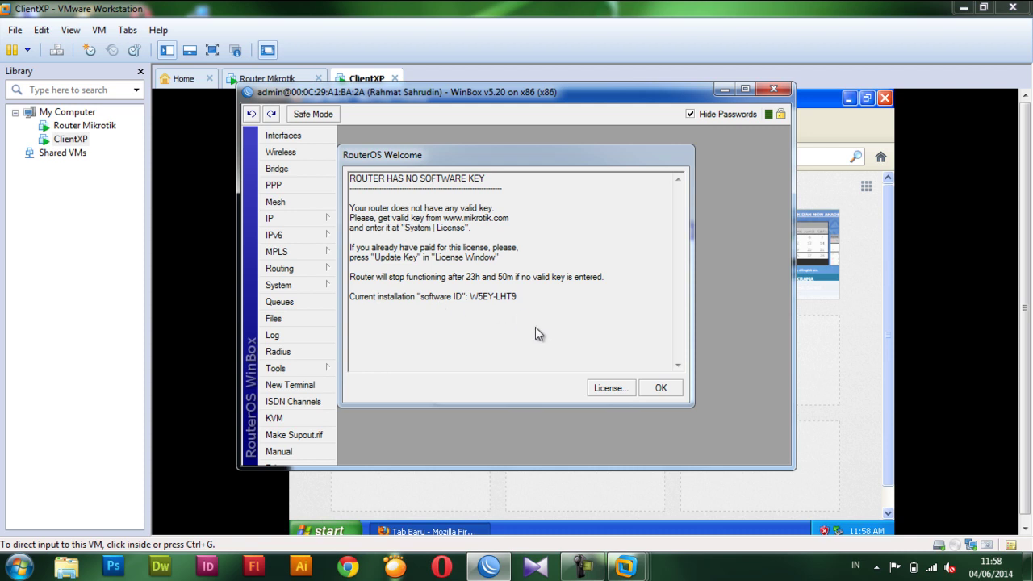
click(654, 391)
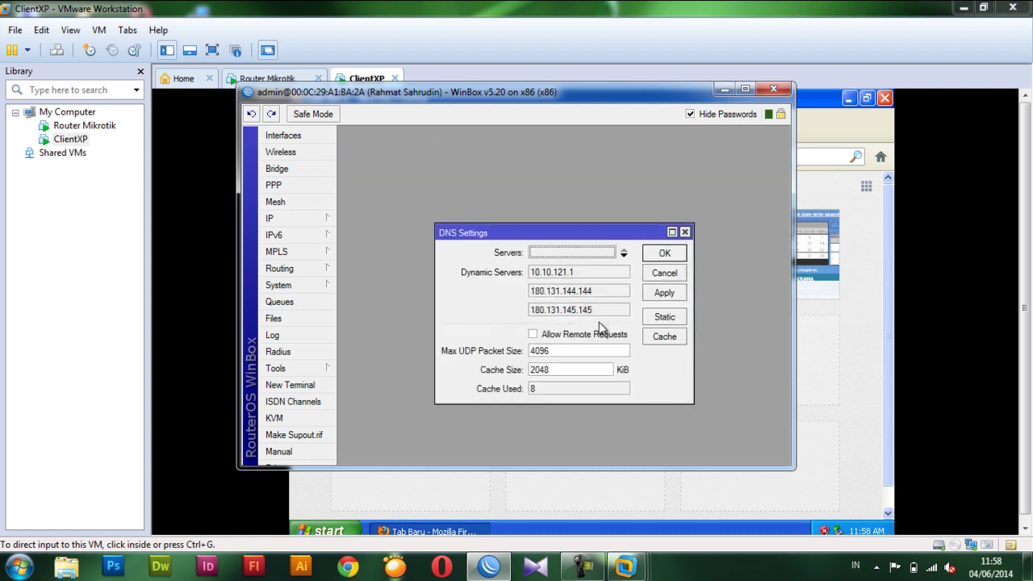
Enable Allow Remote Requests in IP > DNS and save the settings.
click(569, 335)
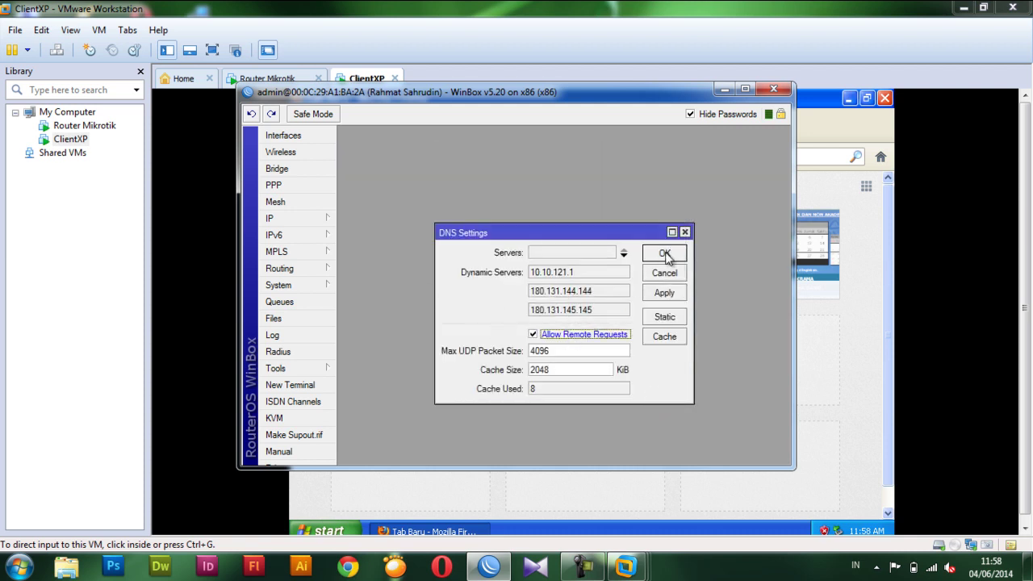
click(665, 252)
click(725, 89)
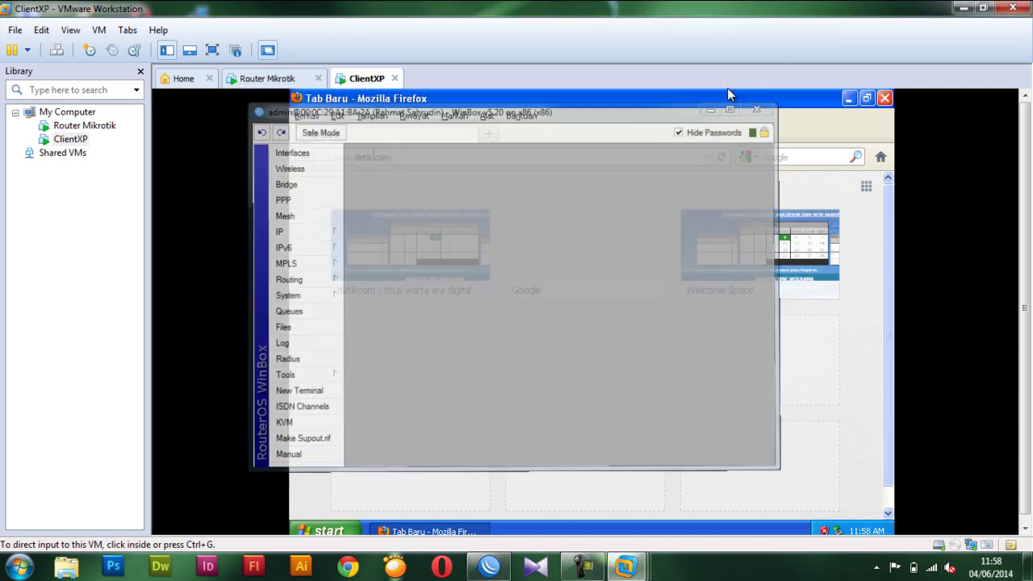
click(609, 177)
key(Return)
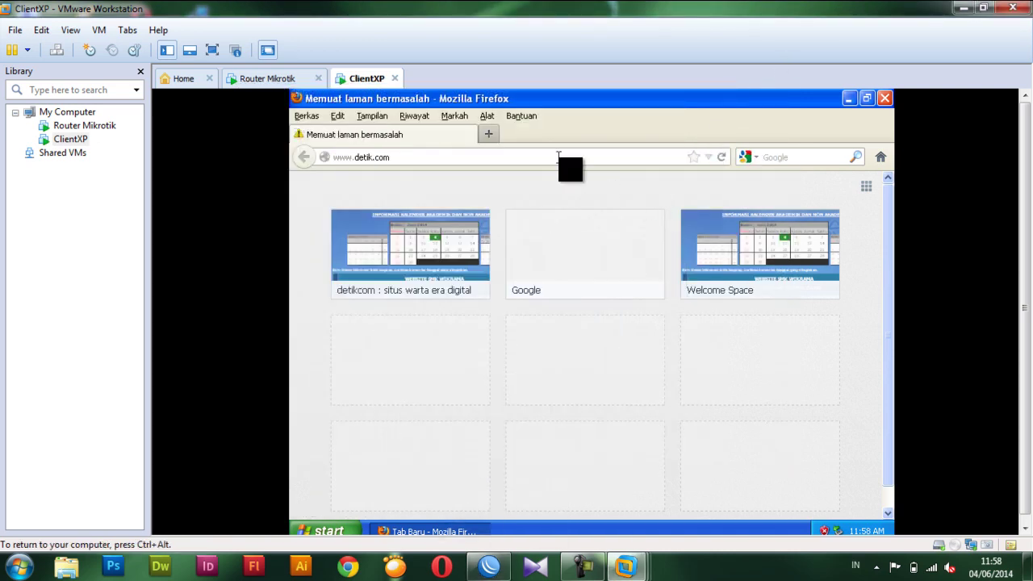
click(558, 156)
key(Return)
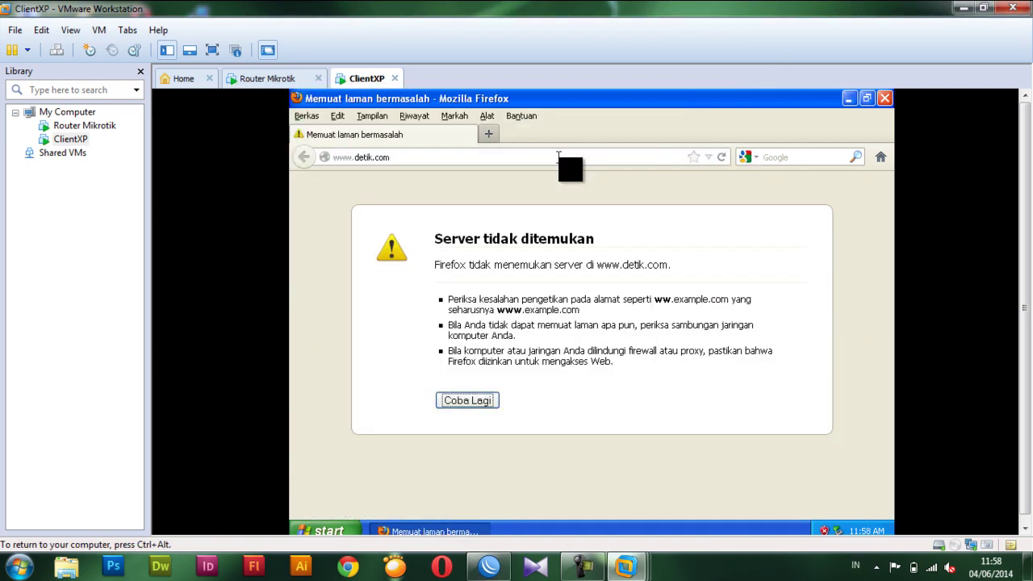
click(558, 156)
click(557, 157)
key(Return)
click(582, 566)
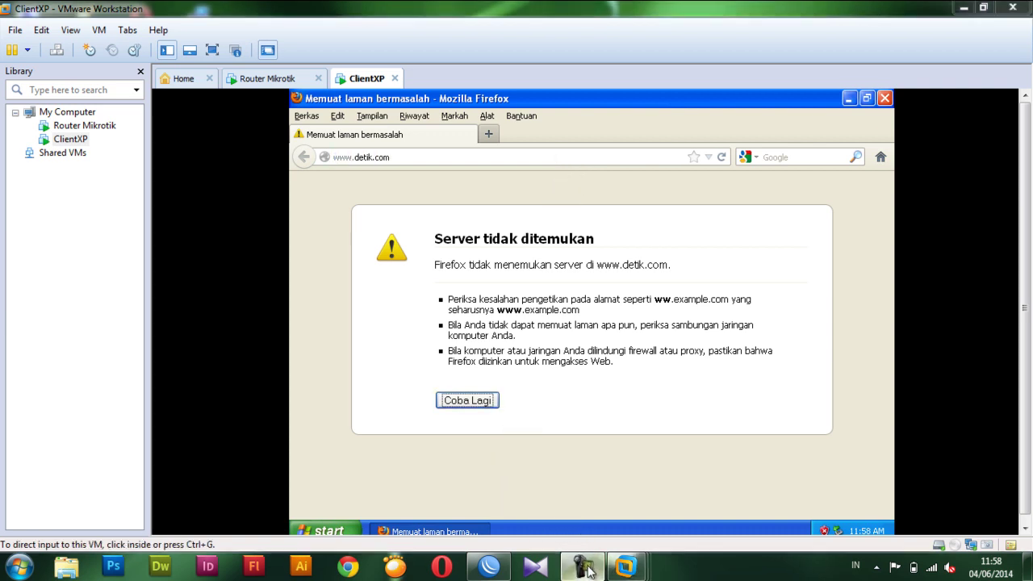
click(489, 565)
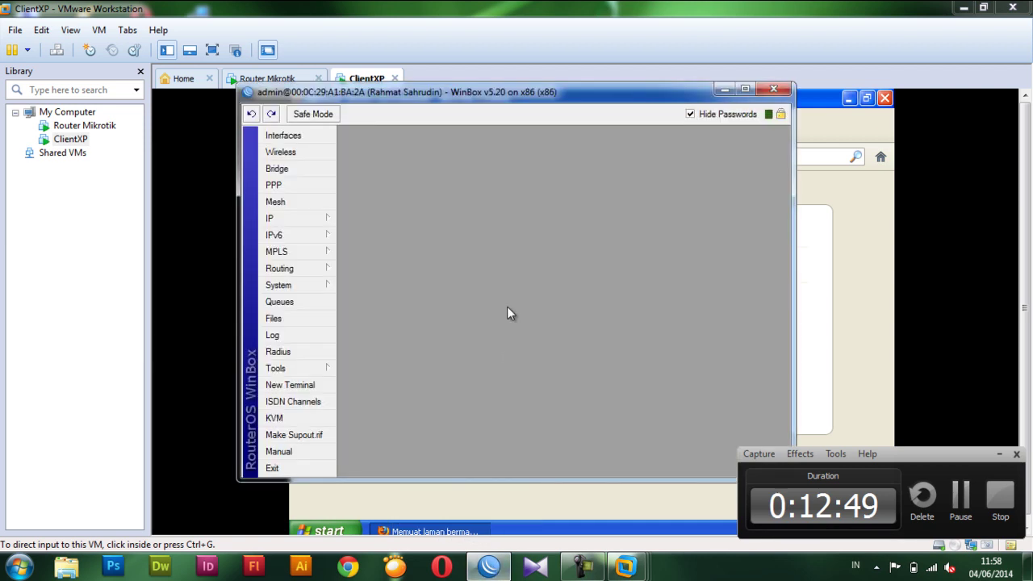
Reboot the router via System > Reboot and confirm.
click(291, 287)
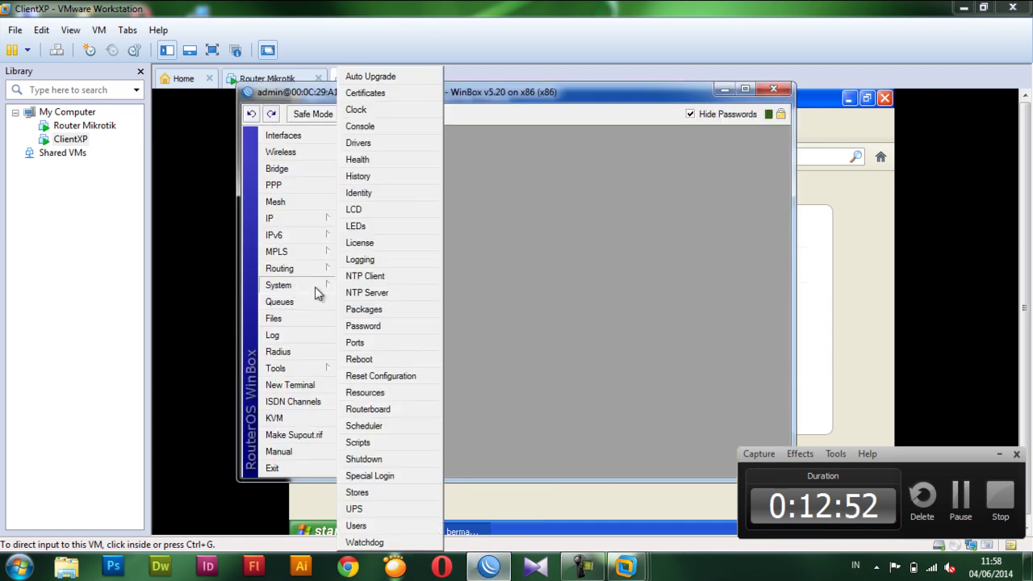
click(368, 360)
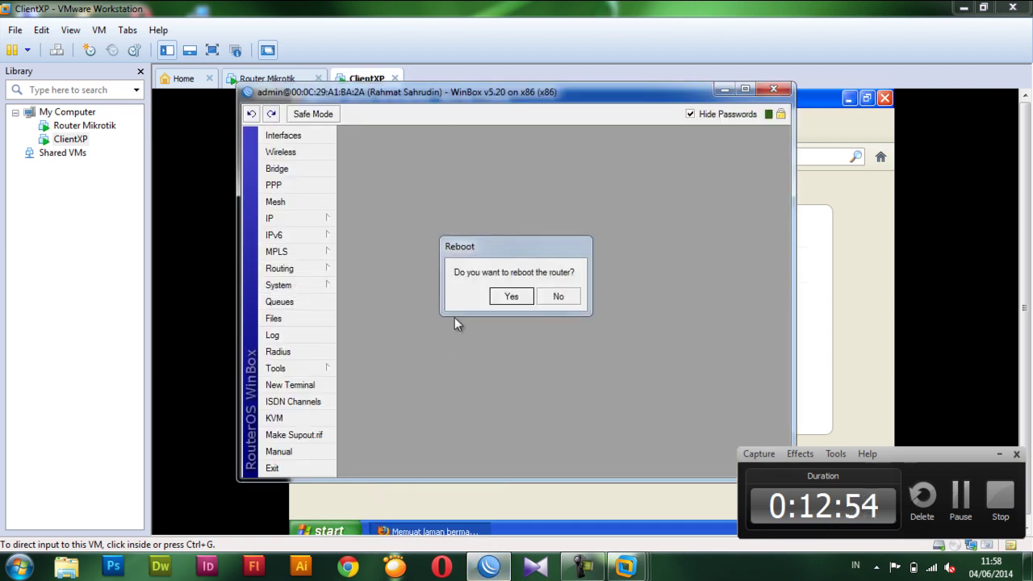
click(508, 297)
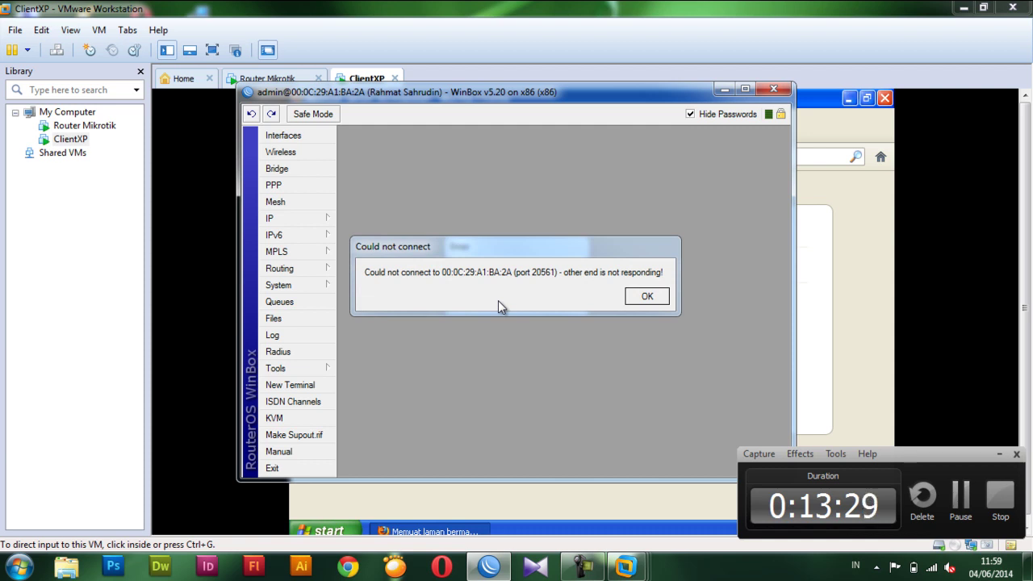
Reconnect WinBox to the rebooted router and dismiss the software key notice.
click(648, 298)
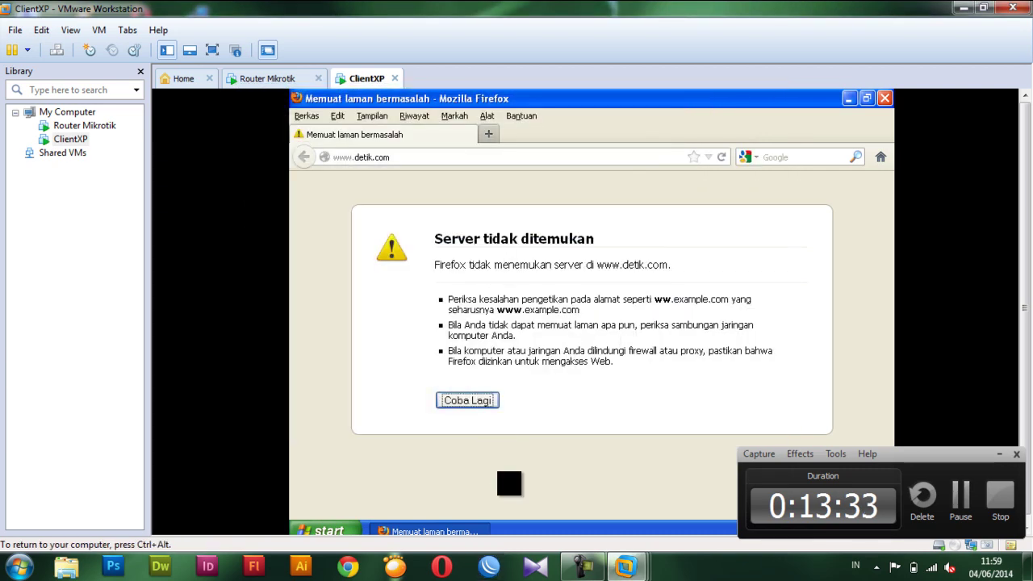
key(ctrl+alt)
click(490, 568)
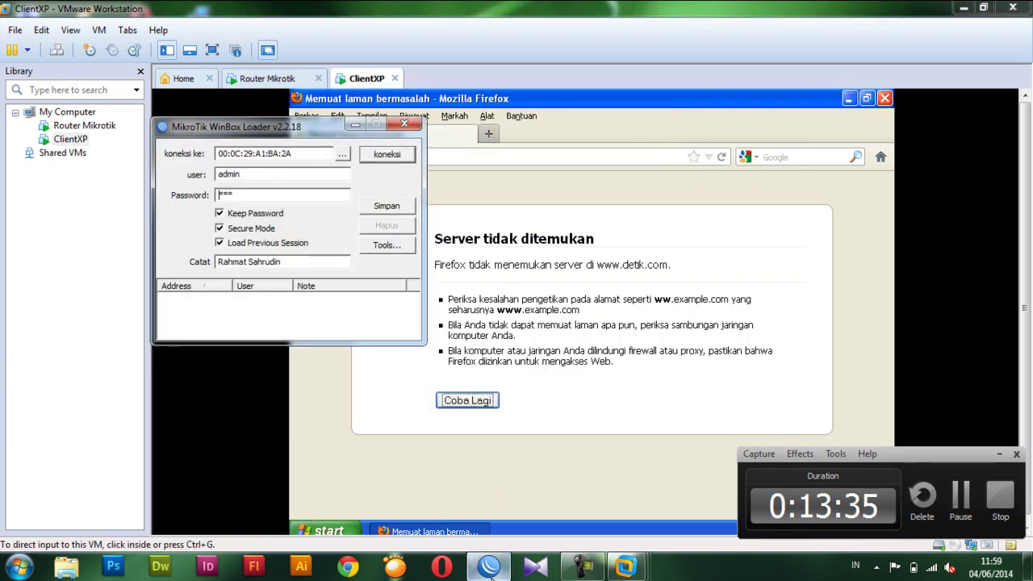
click(387, 153)
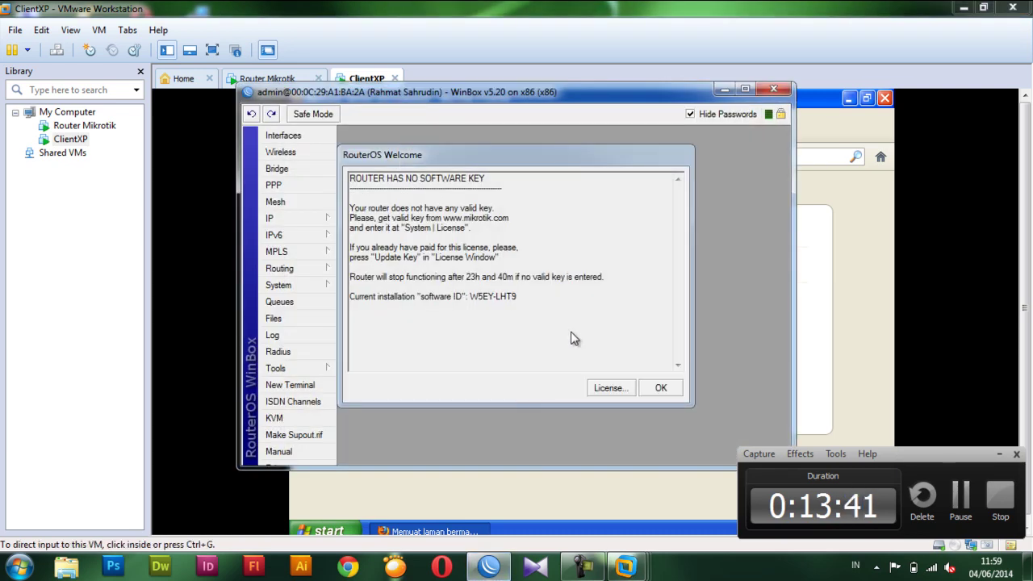
click(657, 387)
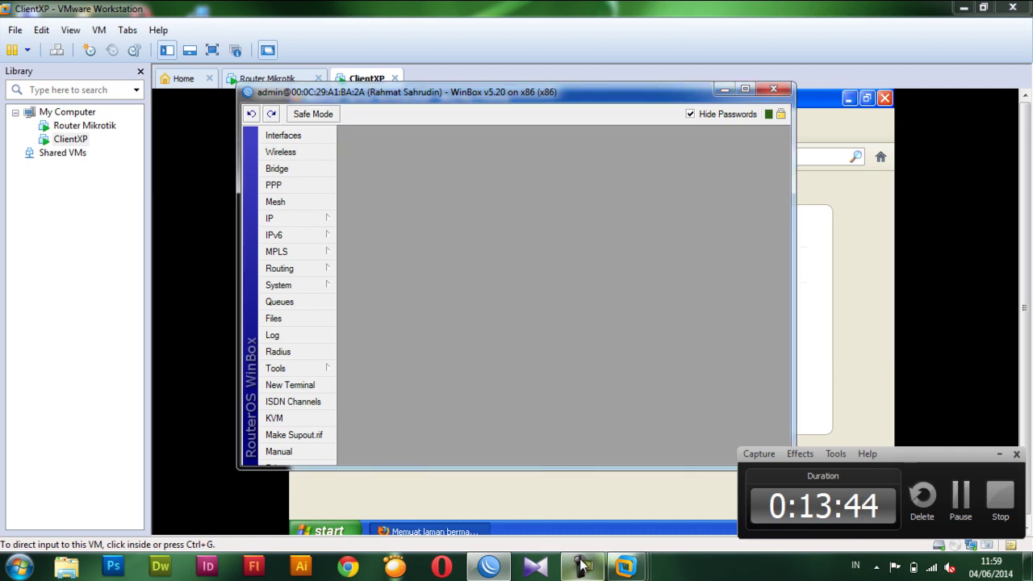
Log into the Router Mikrotik console as admin with an empty password.
mouse_move(621, 565)
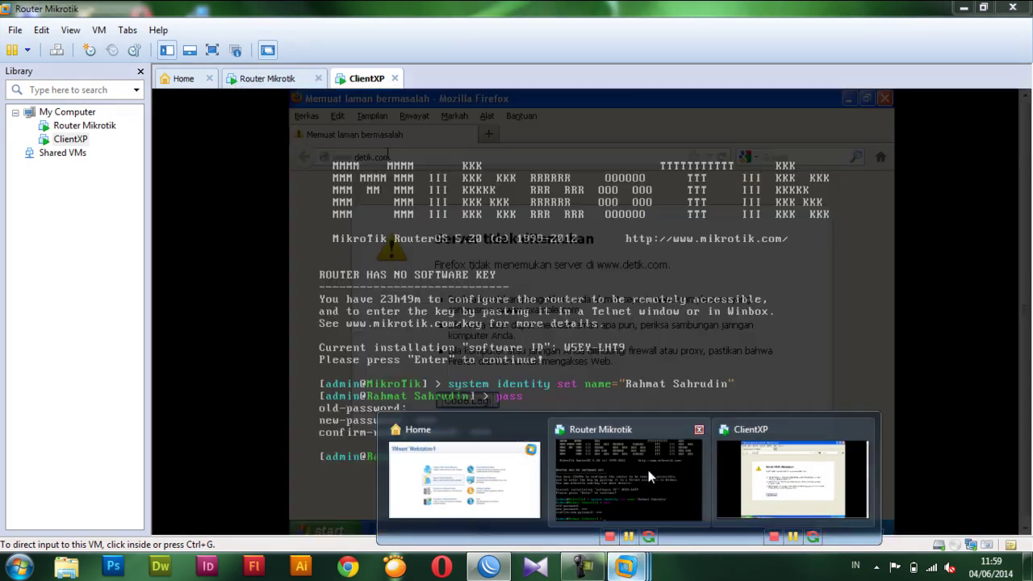
click(646, 475)
click(528, 402)
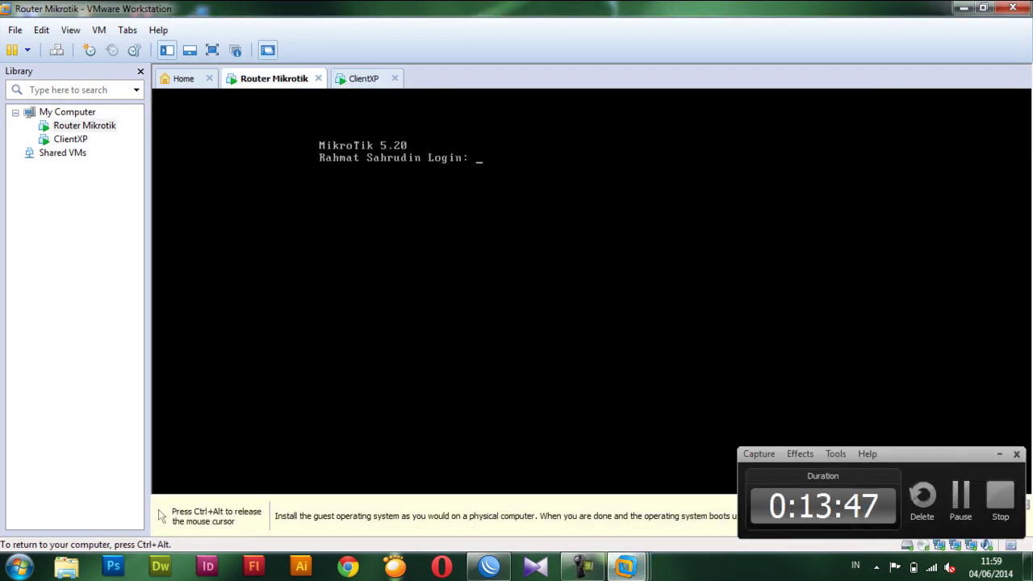
text(admin)
key(Return)
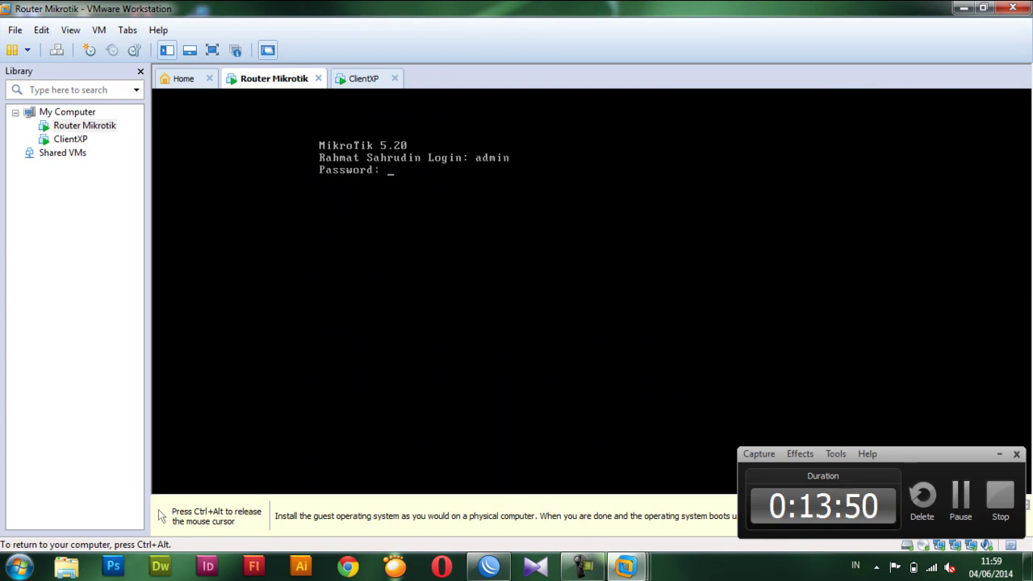
key(Return)
key(Return)
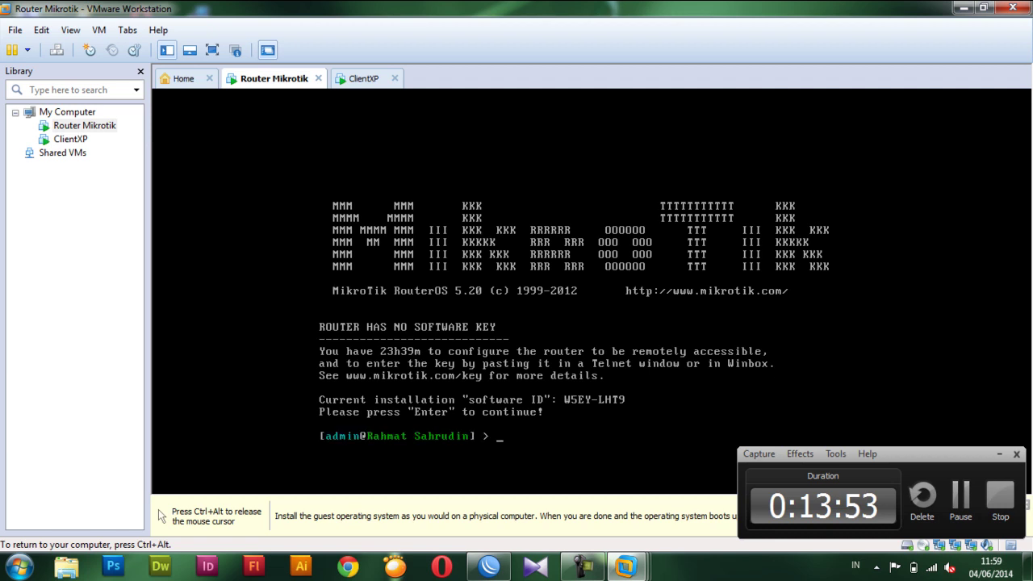
key(ctrl+alt)
click(374, 83)
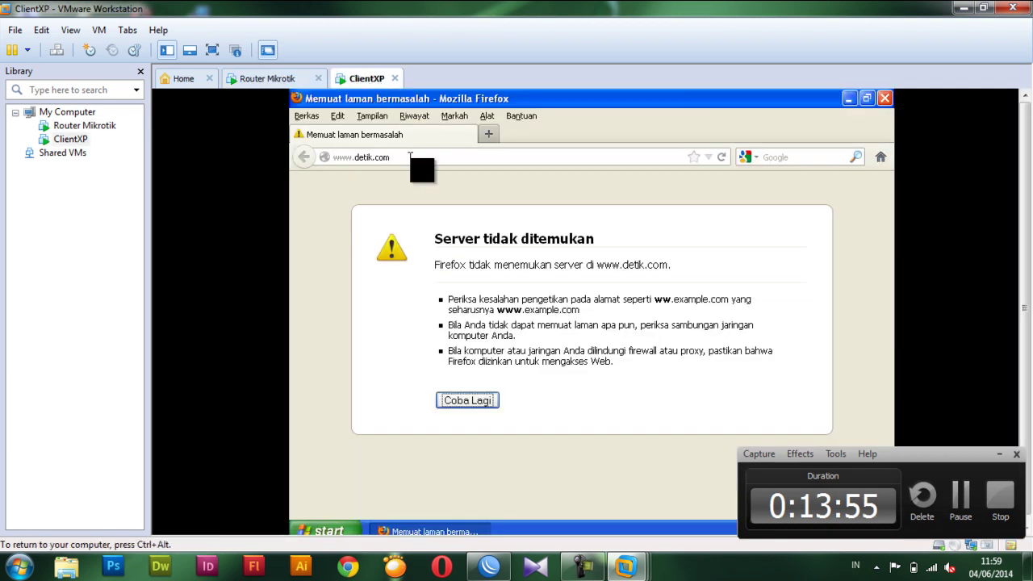
click(408, 155)
key(Return)
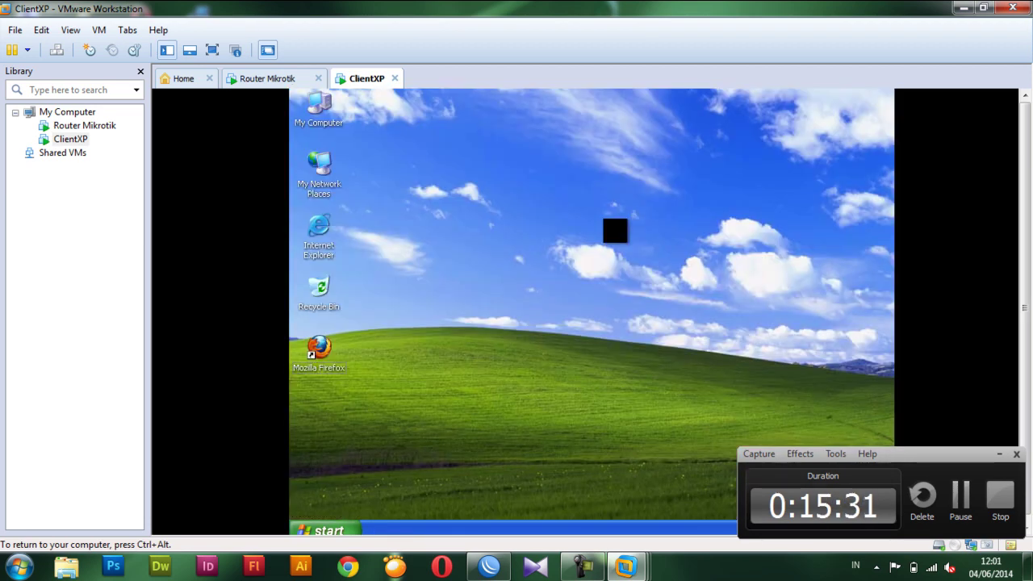
Start Notepad and type 'SELESAI..' plus a thank-you inviting questions via email.
key(super+r)
text(no)
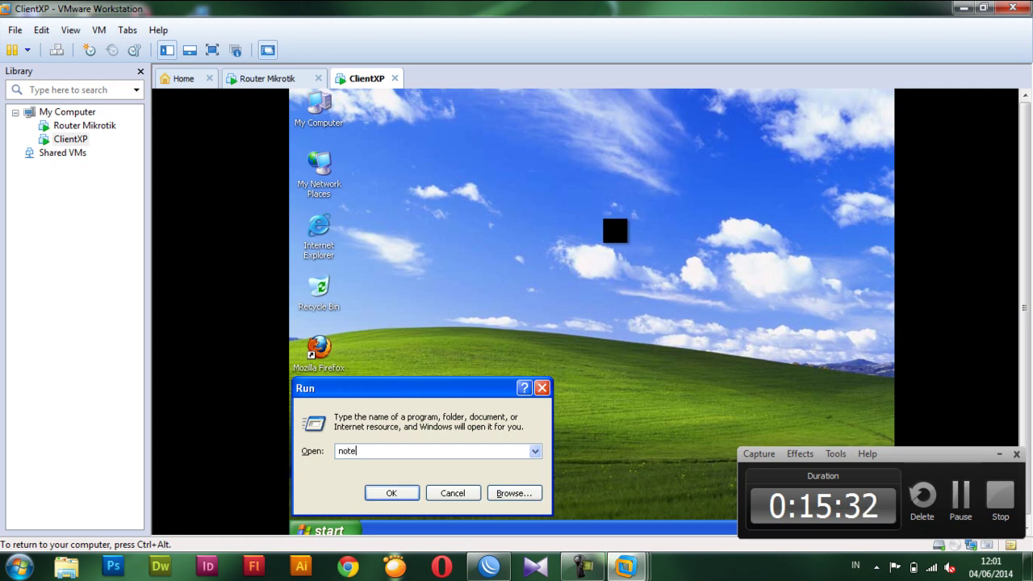
key(Return)
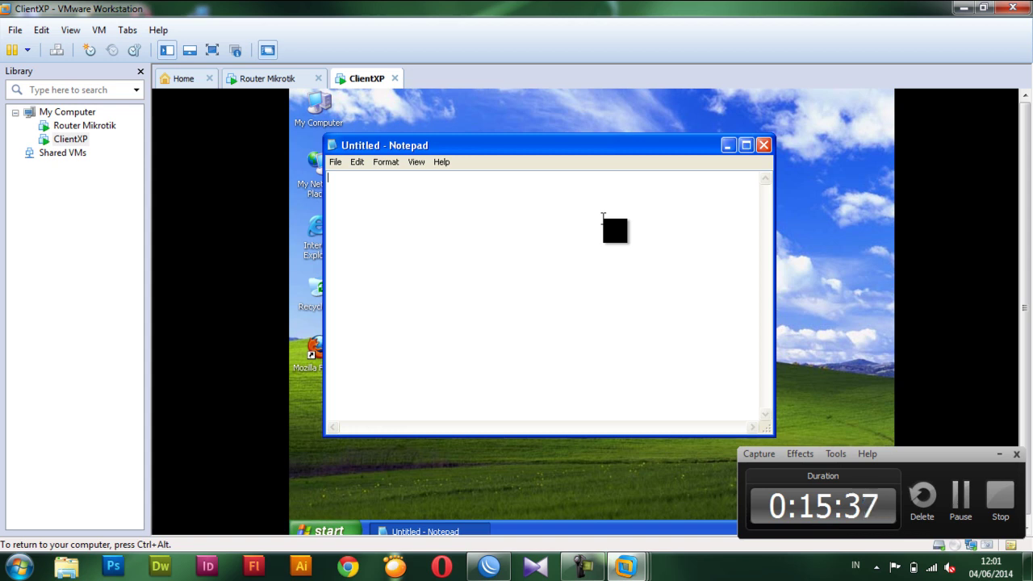
text(SELESAI..)
key(Return)
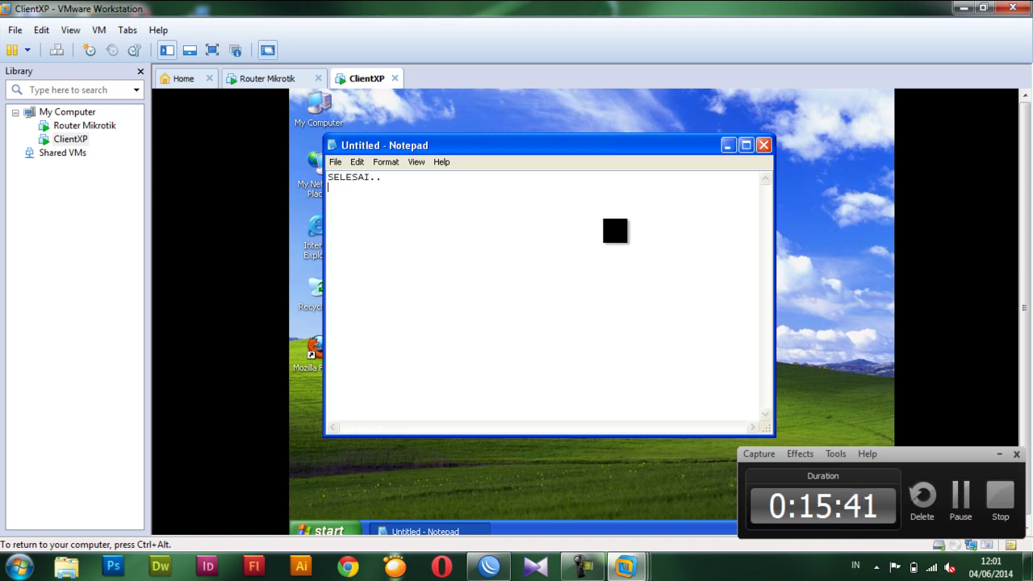
text(Terima)
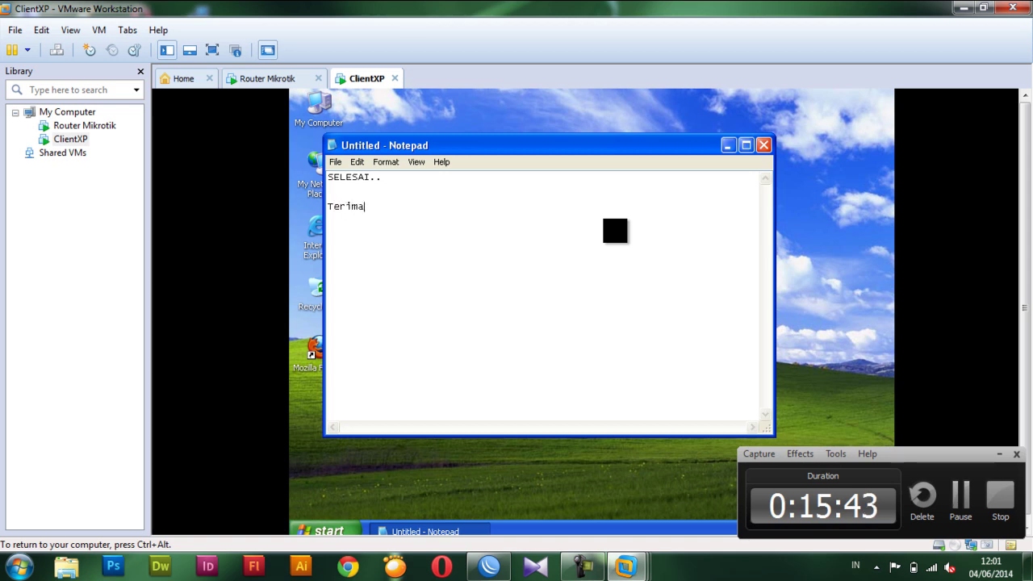
text(kasih....)
text(Jika A)
text(da u)
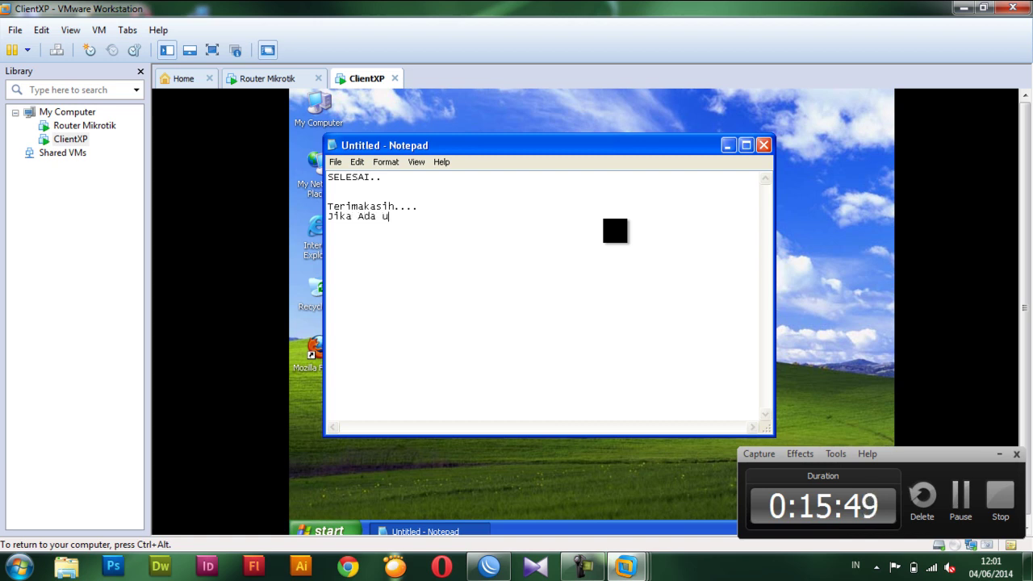
key(BackSpace)
text(Yang Ingin)
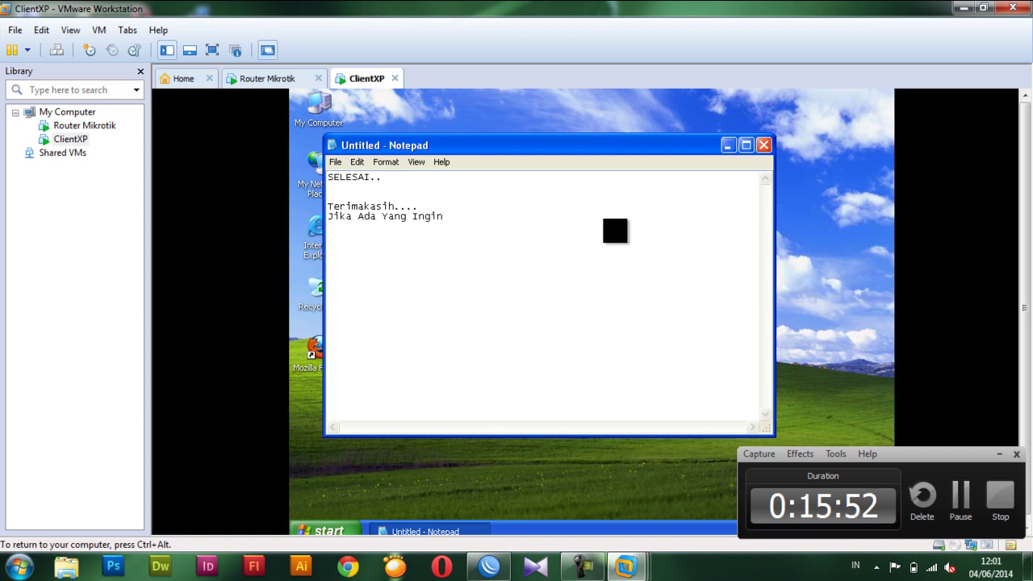
text(Ditanyakan )
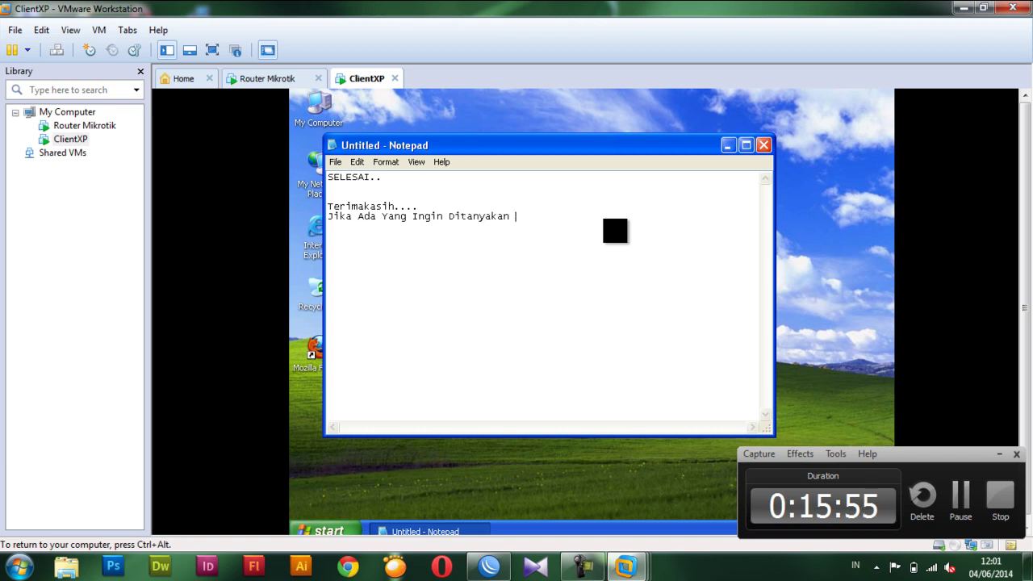
text(Silahkan, kirim)
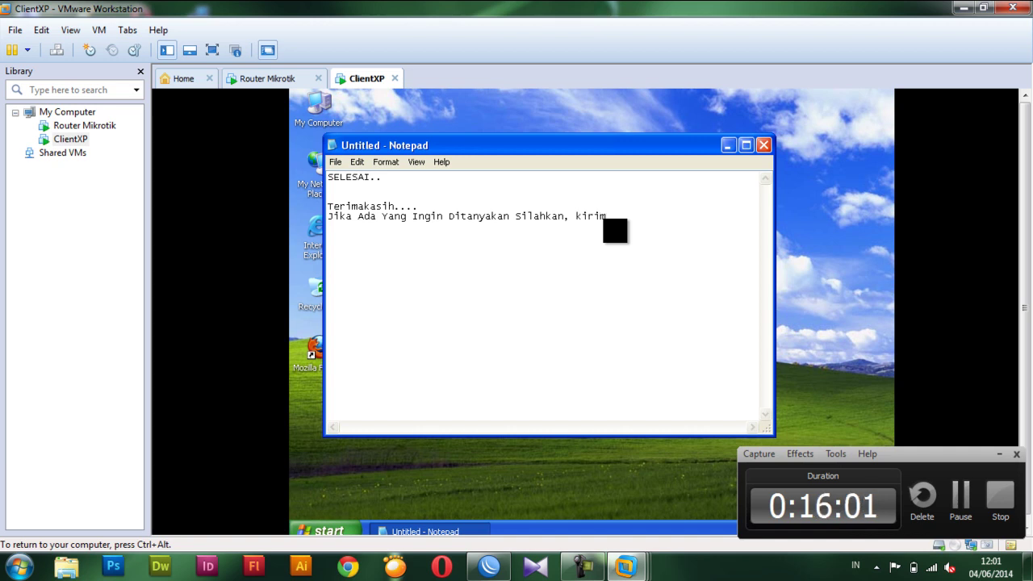
text( via email)
key(Return)
Add the contact email line and the website line to the note.
text(em)
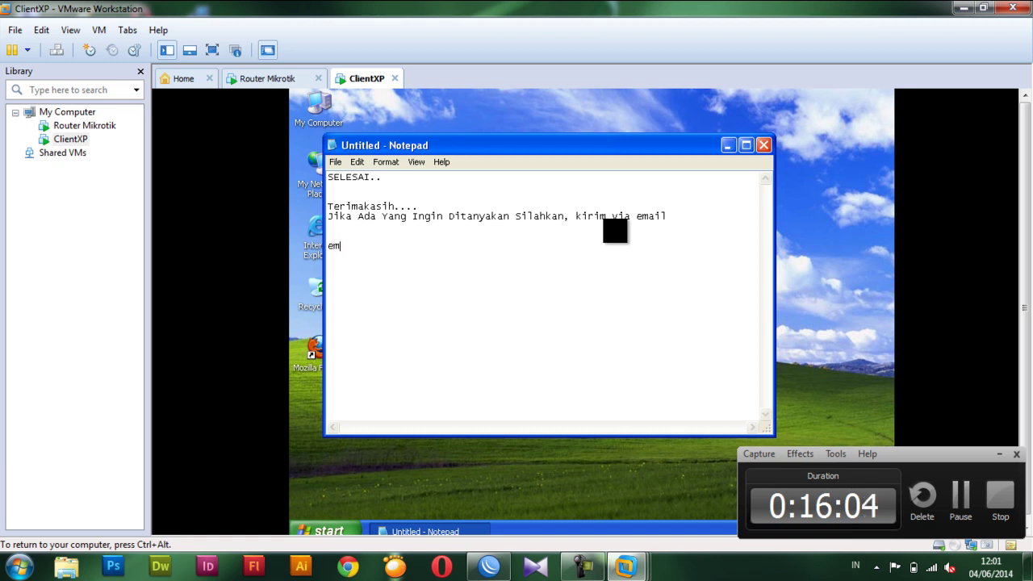
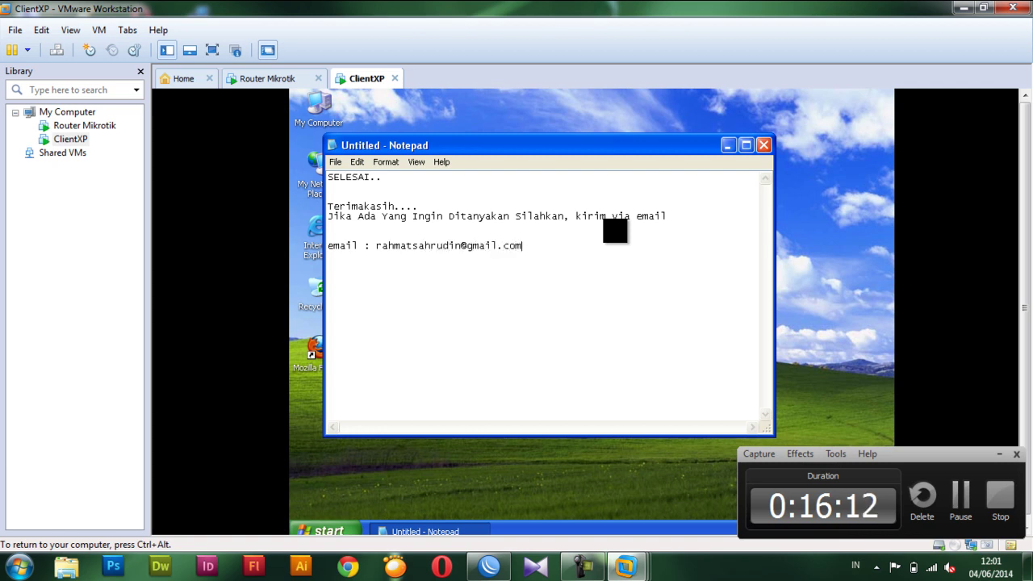
key(Return)
key(Return)
text(Website : www)
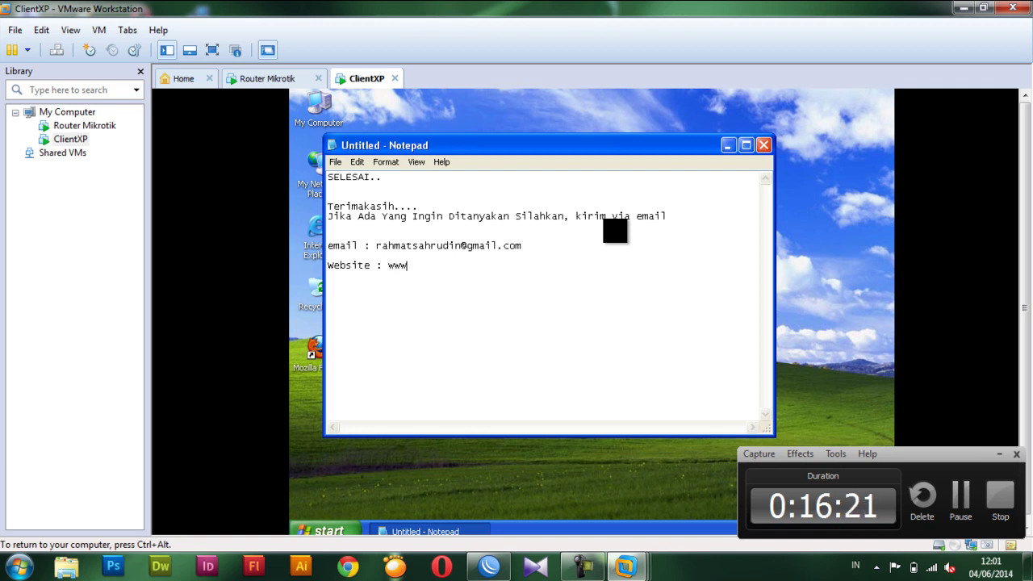
text(.inforahm)
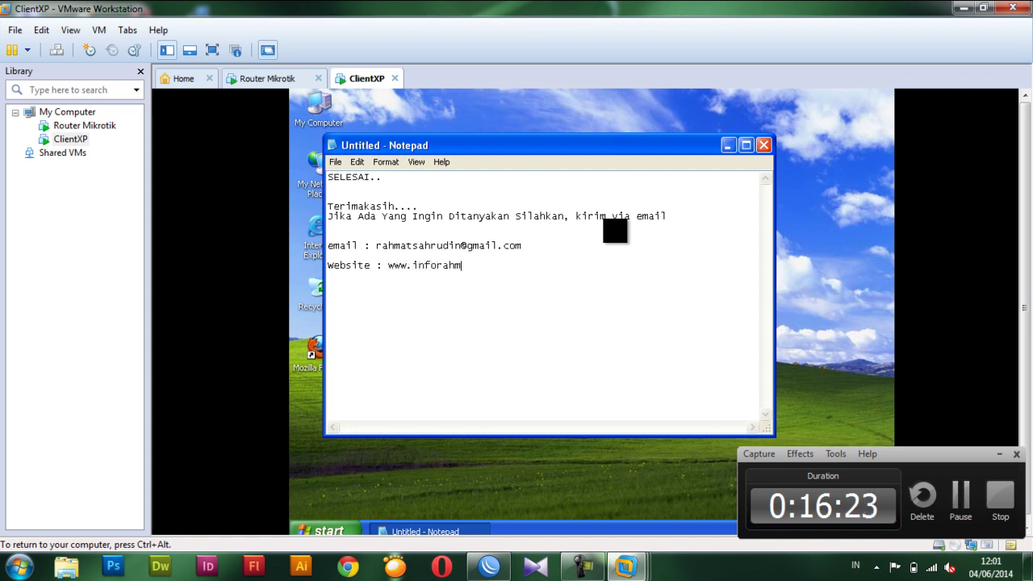
text(at.esy.es)
key(Return)
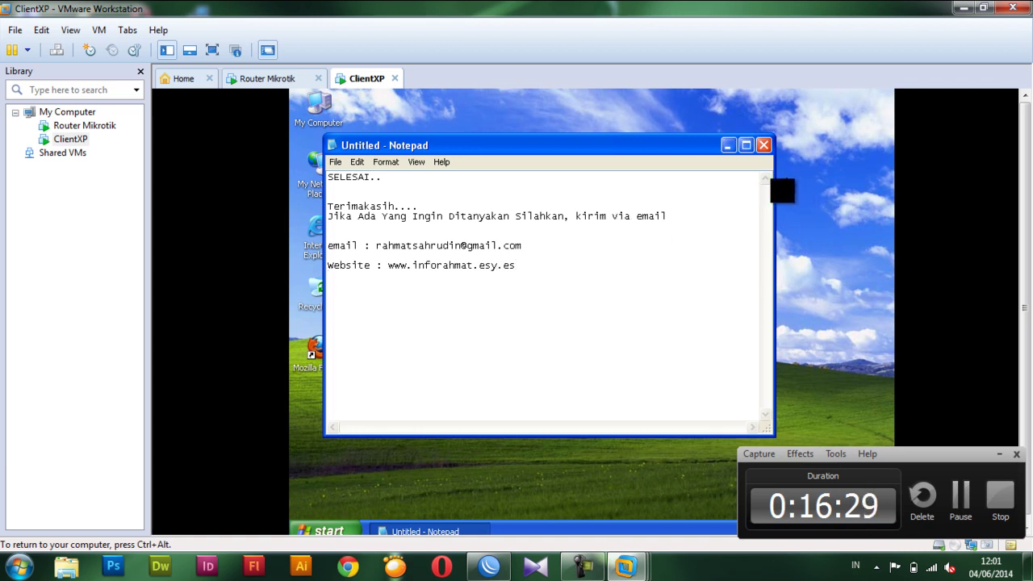
key(ctrl+alt)
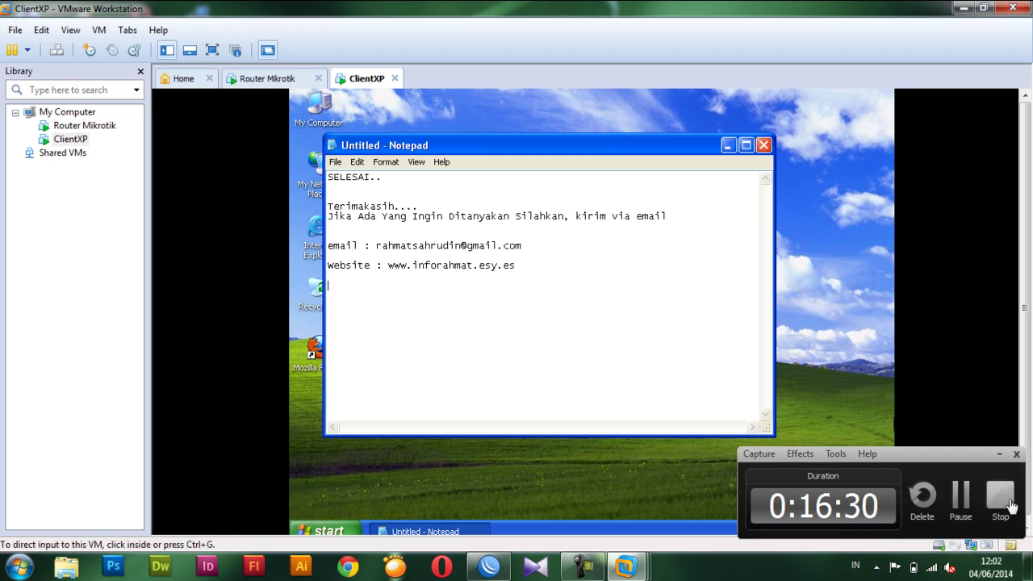